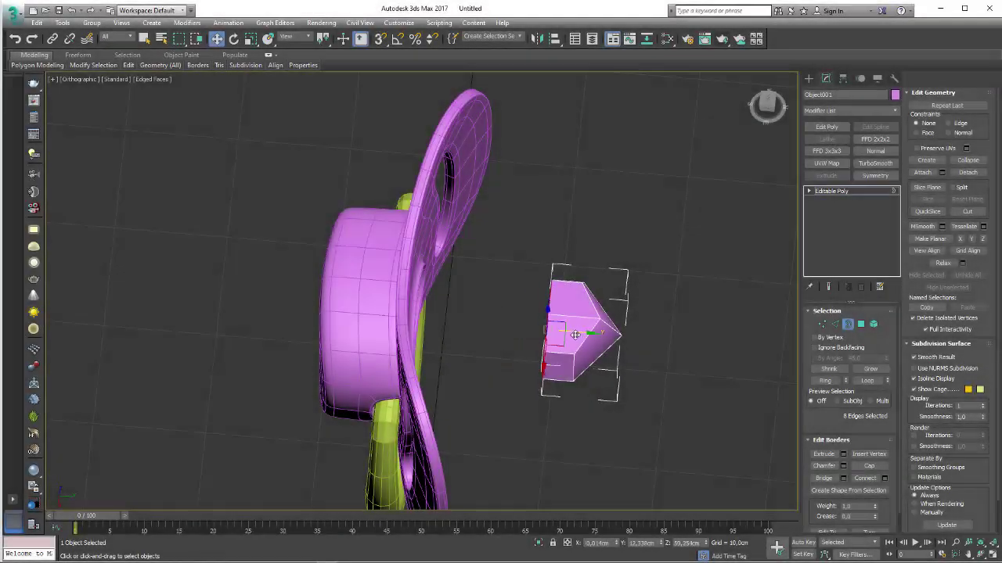
# Pull the nipple's open border along Y toward the shield
pyautogui.keyDown('shift'); pyautogui.moveTo(575, 335); pyautogui.dragTo(533, 327); pyautogui.keyUp('shift')
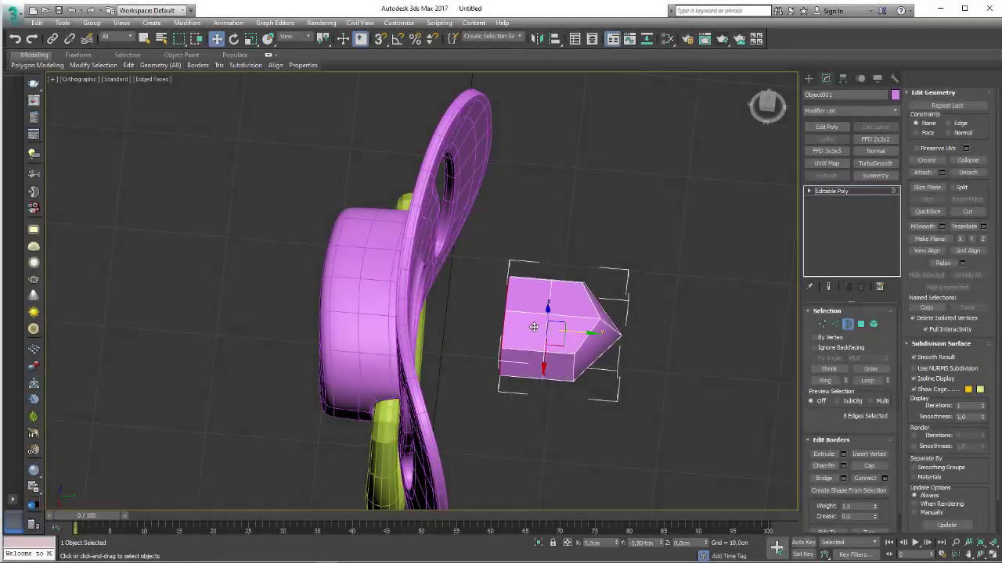
pyautogui.keyDown('alt'); pyautogui.moveTo(569, 331); pyautogui.dragTo(533, 362, button='middle'); pyautogui.keyUp('alt')
pyautogui.press('r')
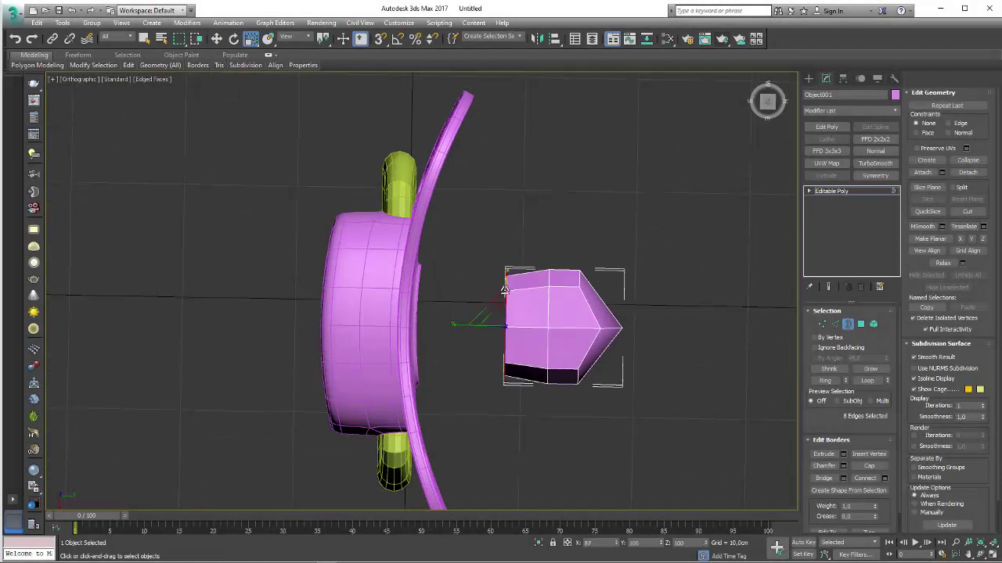
# Orbit and zoom to compare the lengthened nipple against the reference image
pyautogui.moveTo(505, 291)
pyautogui.keyDown('alt'); pyautogui.mouseDown(button='middle')
pyautogui.moveTo(495, 275)
pyautogui.moveTo(541, 277)
pyautogui.mouseUp(button='middle'); pyautogui.keyUp('alt')
pyautogui.scroll(3, 541, 277)
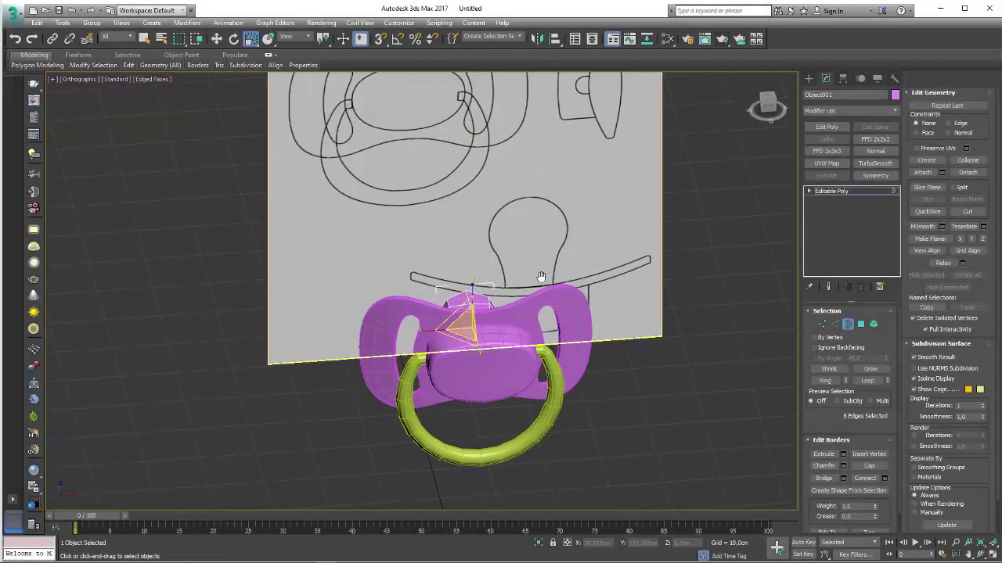
pyautogui.scroll(2, 541, 277)
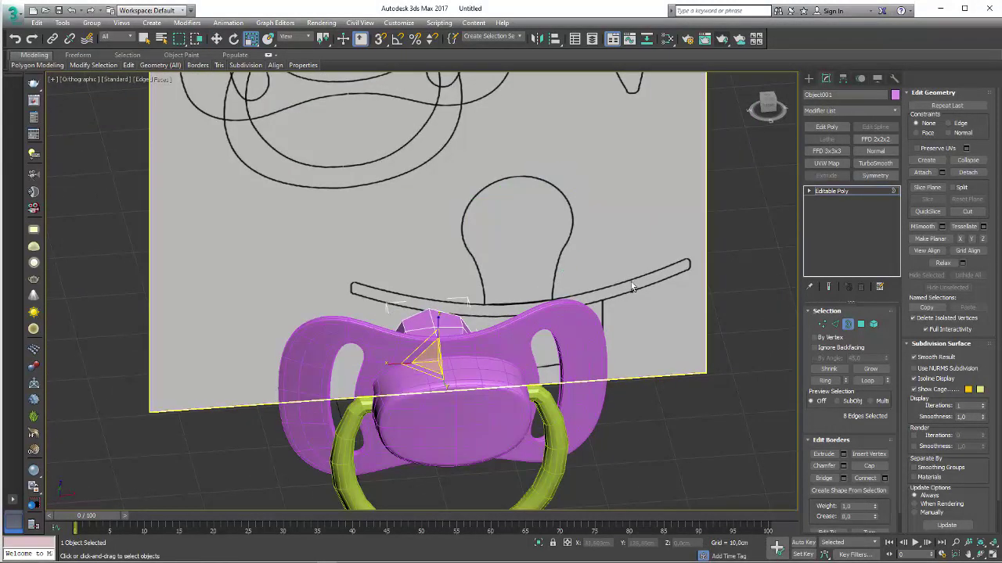
pyautogui.moveTo(631, 282)
pyautogui.keyDown('alt'); pyautogui.mouseDown(button='middle')
pyautogui.moveTo(601, 350)
pyautogui.moveTo(579, 343)
pyautogui.mouseUp(button='middle'); pyautogui.keyUp('alt')
pyautogui.scroll(3, 601, 350)
pyautogui.scroll(3, 601, 350)
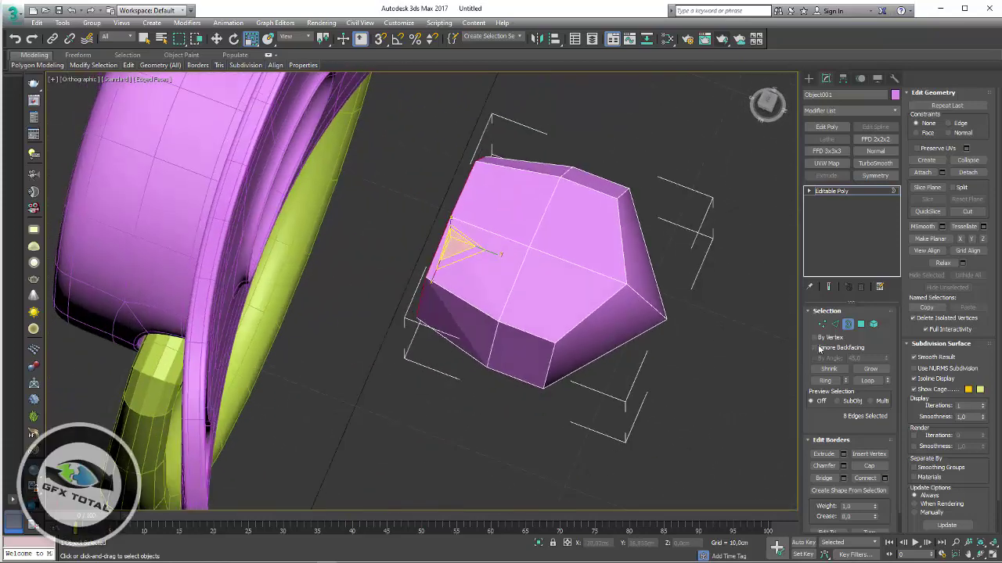
# Select the tip's edge loop and vertices and pull them to reshape the nipple tip
pyautogui.press('2')
pyautogui.click(515, 277)
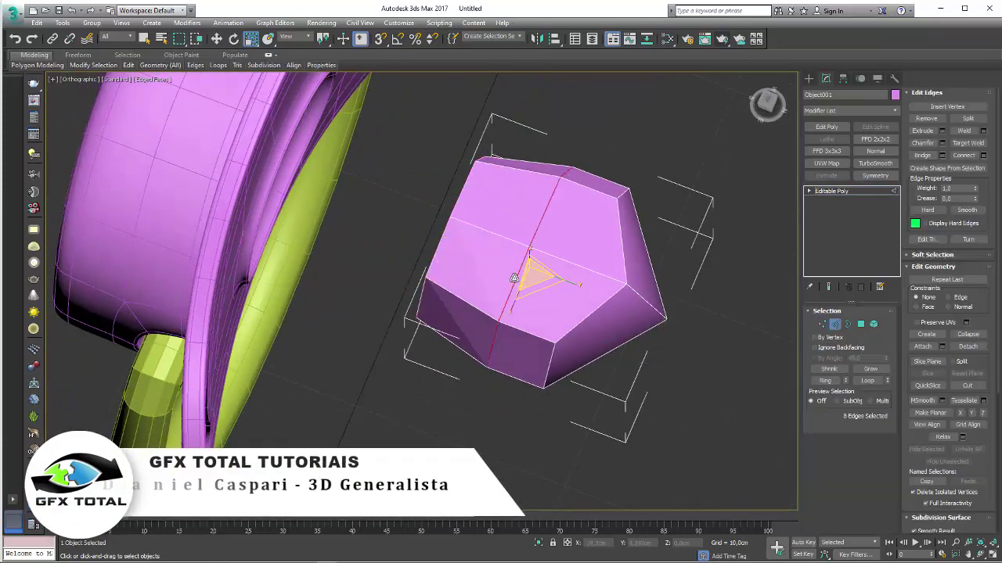
pyautogui.moveTo(512, 311)
pyautogui.keyDown('alt'); pyautogui.mouseDown(button='middle')
pyautogui.moveTo(532, 319)
pyautogui.moveTo(628, 304)
pyautogui.mouseUp(button='middle'); pyautogui.keyUp('alt')
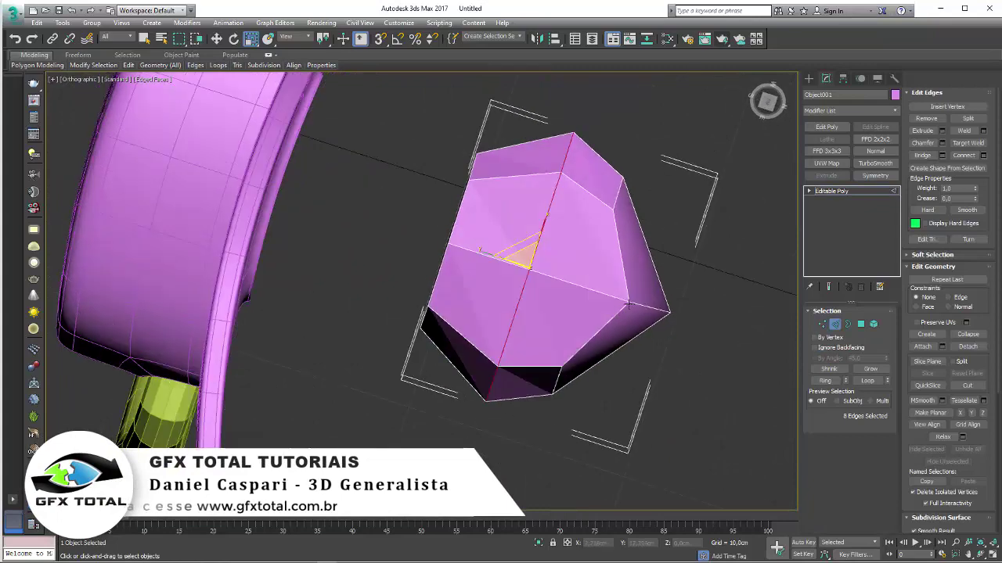
pyautogui.click(823, 324)
pyautogui.moveTo(665, 164); pyautogui.dragTo(618, 194)
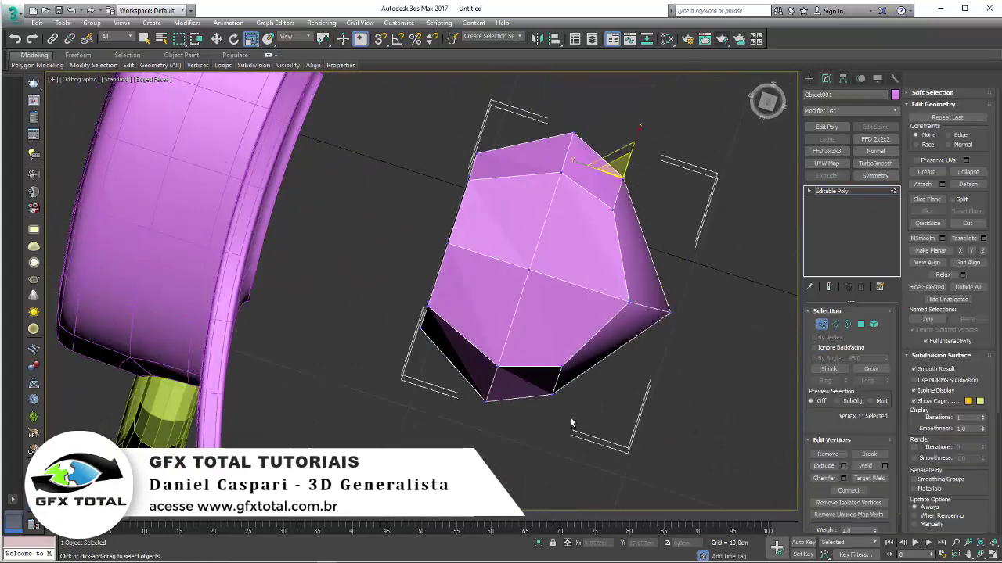
pyautogui.press('w')
pyautogui.moveTo(630, 301); pyautogui.dragTo(648, 302)
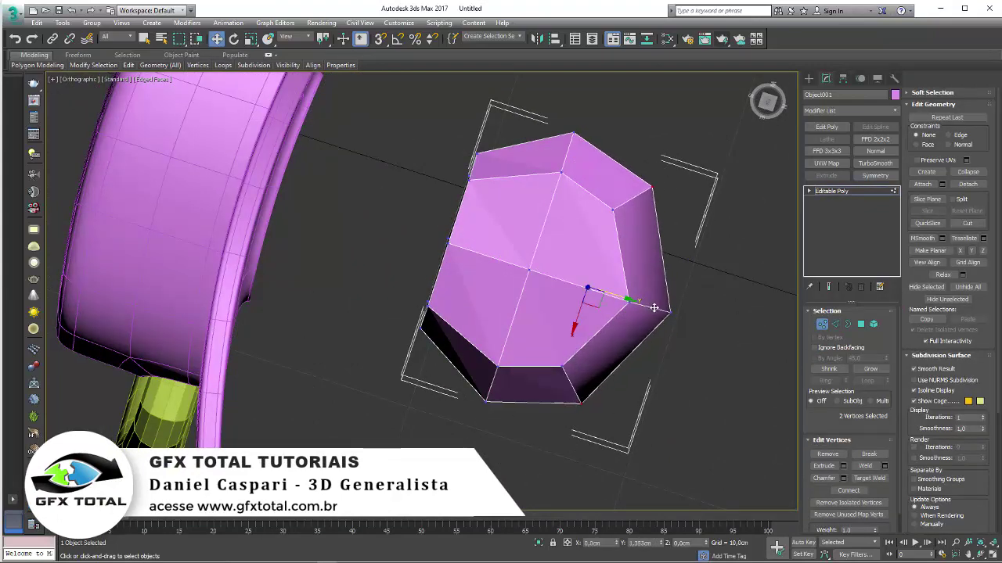
pyautogui.keyDown('alt'); pyautogui.moveTo(611, 328); pyautogui.dragTo(669, 235, button='middle'); pyautogui.keyUp('alt')
pyautogui.scroll(-3, 681, 274)
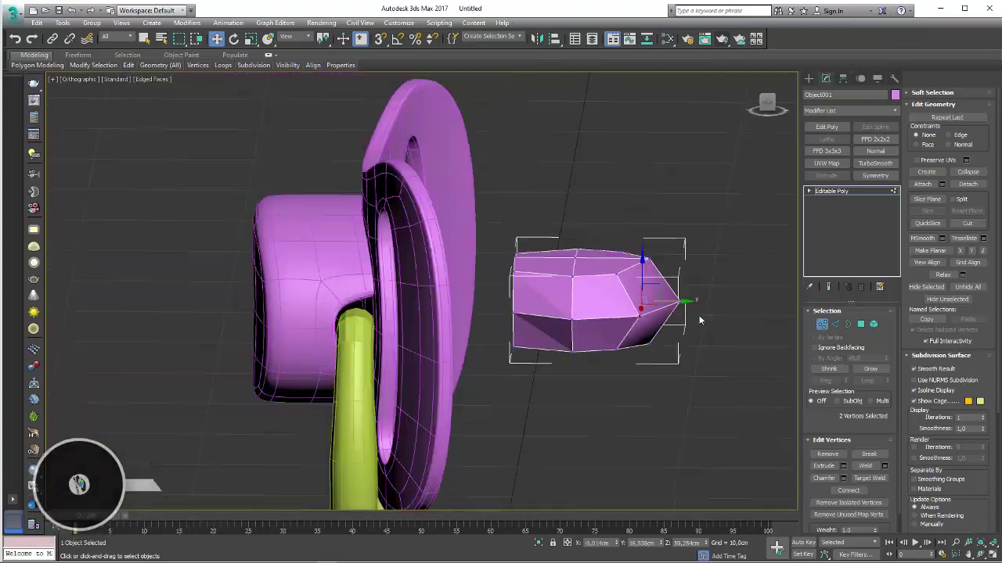
pyautogui.keyDown('alt'); pyautogui.moveTo(699, 316); pyautogui.dragTo(698, 345, button='middle'); pyautogui.keyUp('alt')
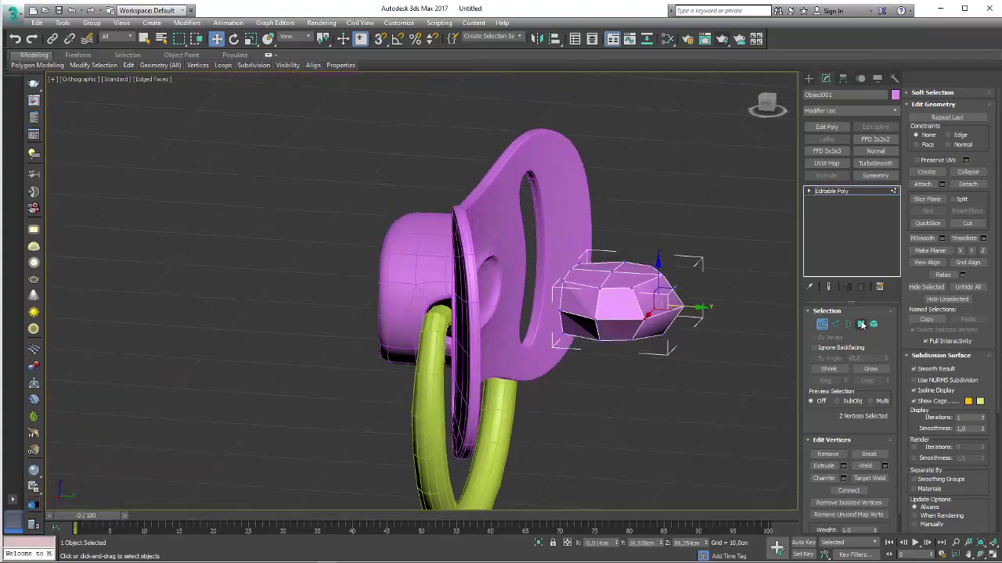
# Shift-drag the open border to extrude a longer neck toward the shield
pyautogui.click(861, 324)
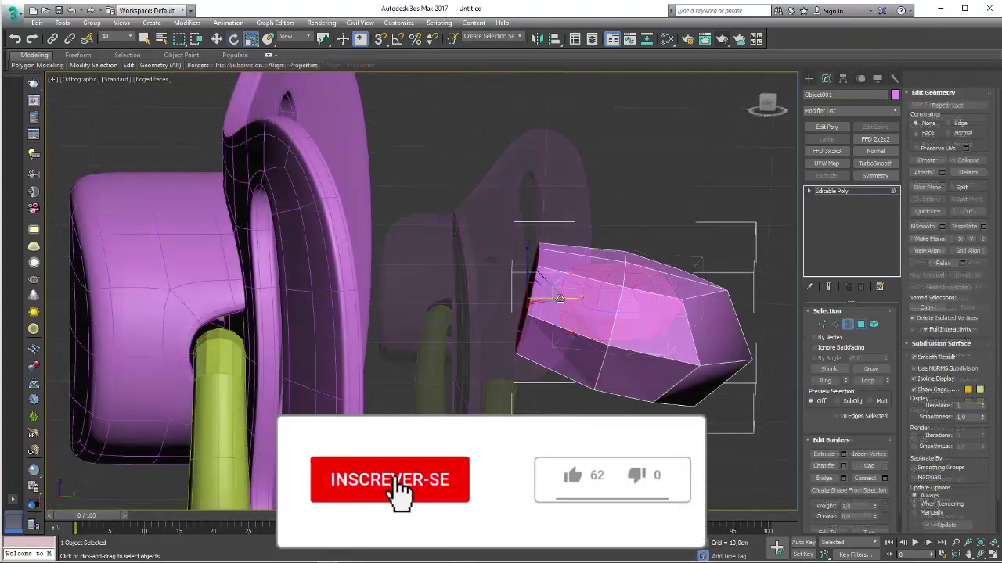
pyautogui.keyDown('alt'); pyautogui.moveTo(559, 298); pyautogui.dragTo(501, 323, button='middle'); pyautogui.keyUp('alt')
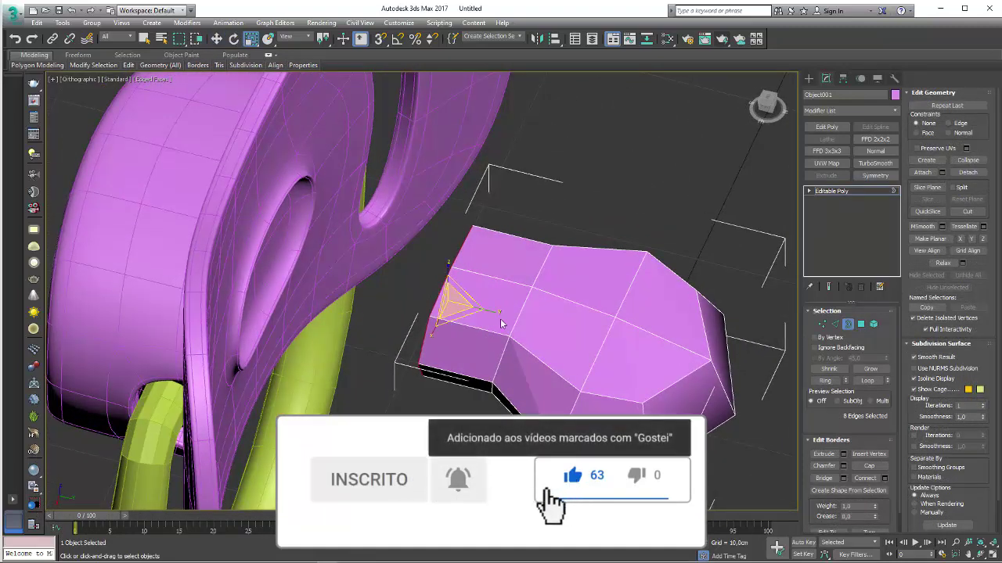
pyautogui.keyDown('shift'); pyautogui.moveTo(501, 323); pyautogui.dragTo(431, 304); pyautogui.keyUp('shift')
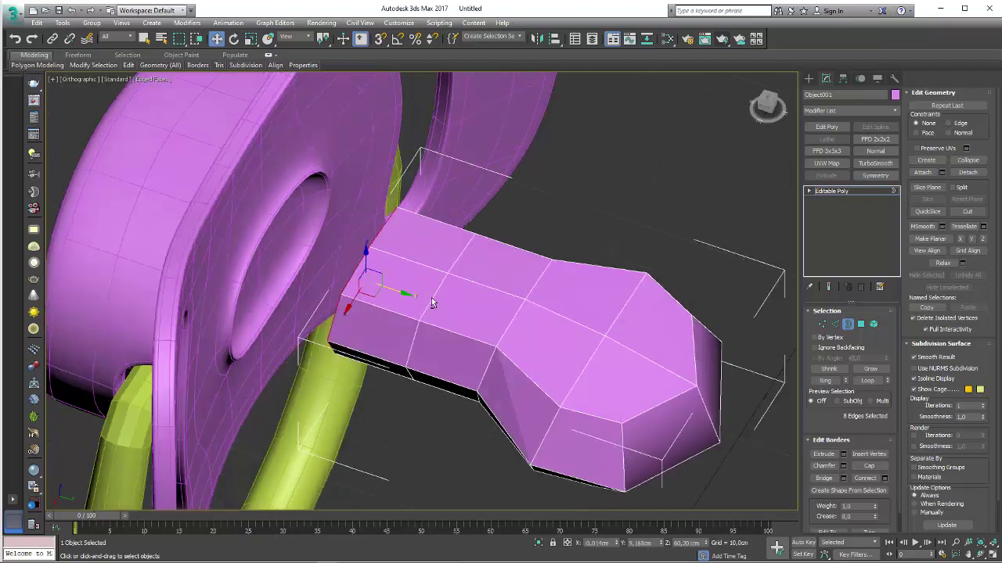
pyautogui.keyDown('alt'); pyautogui.moveTo(431, 304); pyautogui.dragTo(634, 249, button='middle'); pyautogui.keyUp('alt')
# Slide the whole nipple element along Y toward the shield
pyautogui.click(830, 190)
pyautogui.keyDown('alt'); pyautogui.moveTo(469, 313); pyautogui.dragTo(221, 369, button='middle'); pyautogui.keyUp('alt')
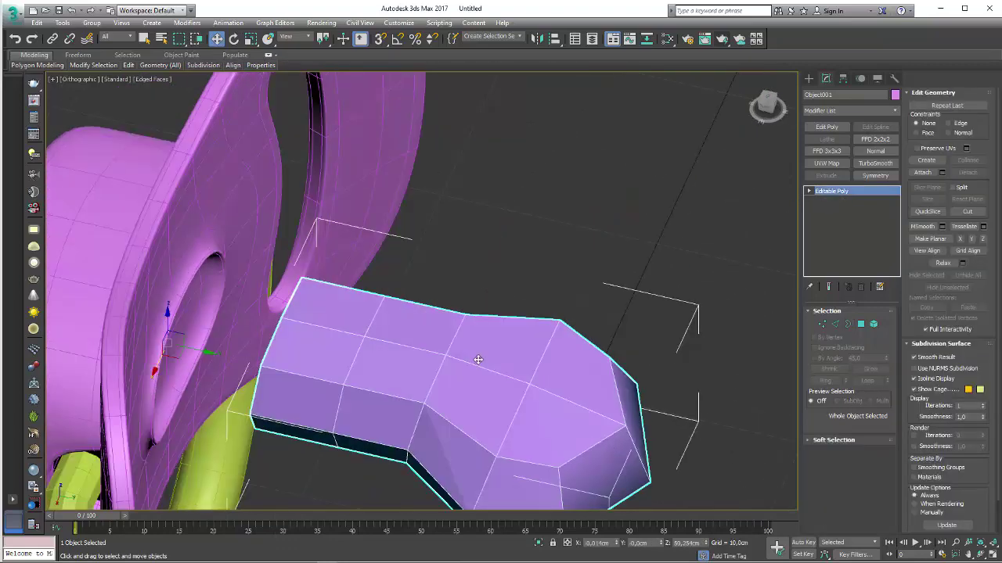
pyautogui.scroll(-5, 343, 306)
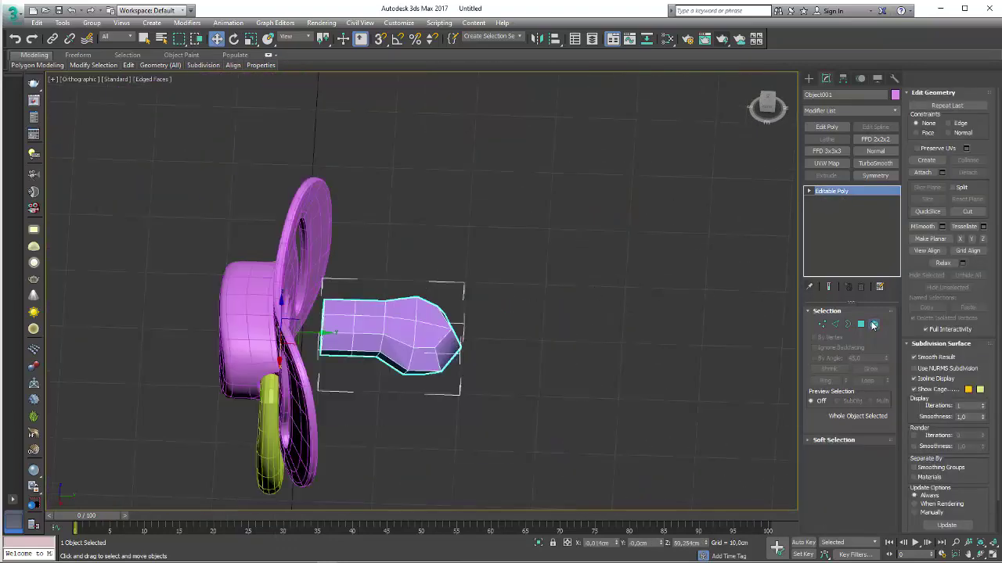
pyautogui.click(873, 325)
pyautogui.moveTo(426, 339); pyautogui.dragTo(360, 336)
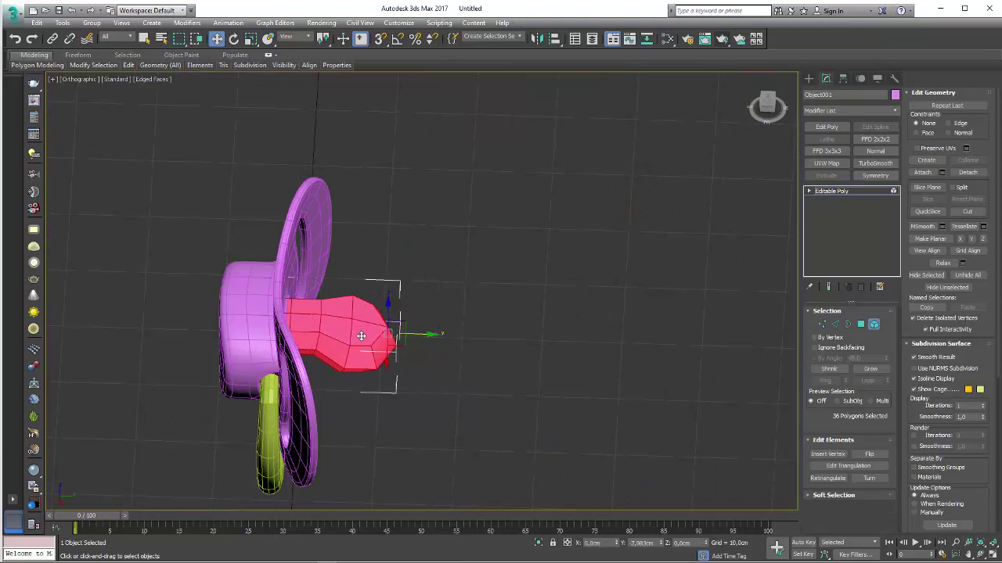
pyautogui.moveTo(361, 336)
pyautogui.keyDown('alt'); pyautogui.mouseDown(button='middle')
pyautogui.moveTo(340, 322)
pyautogui.moveTo(357, 334)
pyautogui.mouseUp(button='middle'); pyautogui.keyUp('alt')
pyautogui.moveTo(357, 334)
pyautogui.mouseDown()
pyautogui.moveTo(374, 349)
pyautogui.moveTo(356, 347)
pyautogui.mouseUp()
# Select the nipple's open border and scale it to fit the shield opening
pyautogui.press('3')
pyautogui.click(264, 312)
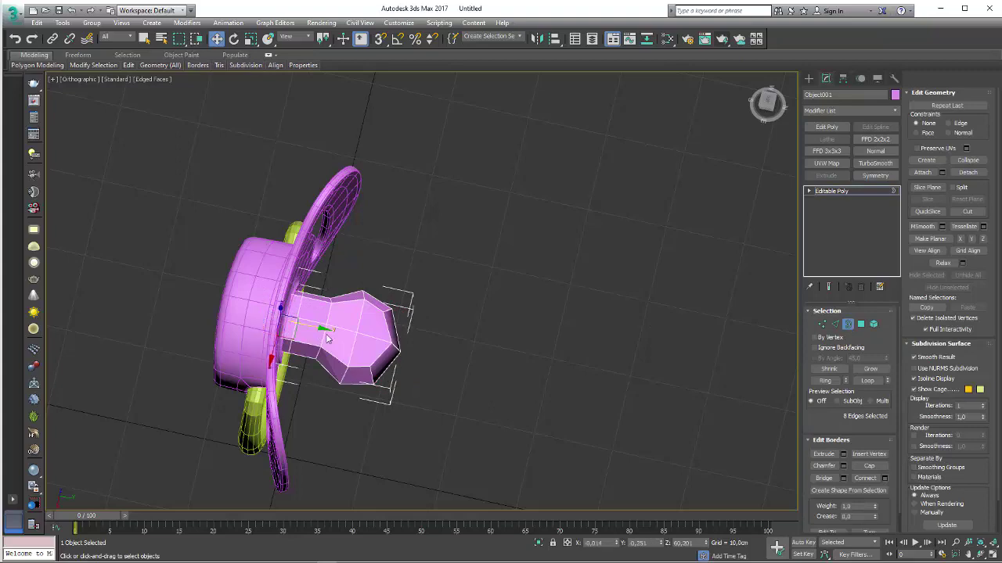
pyautogui.press('r')
pyautogui.moveTo(131, 322)
pyautogui.keyDown('alt'); pyautogui.mouseDown(button='middle')
pyautogui.moveTo(288, 368)
pyautogui.moveTo(308, 348)
pyautogui.mouseUp(button='middle'); pyautogui.keyUp('alt')
pyautogui.press('3')
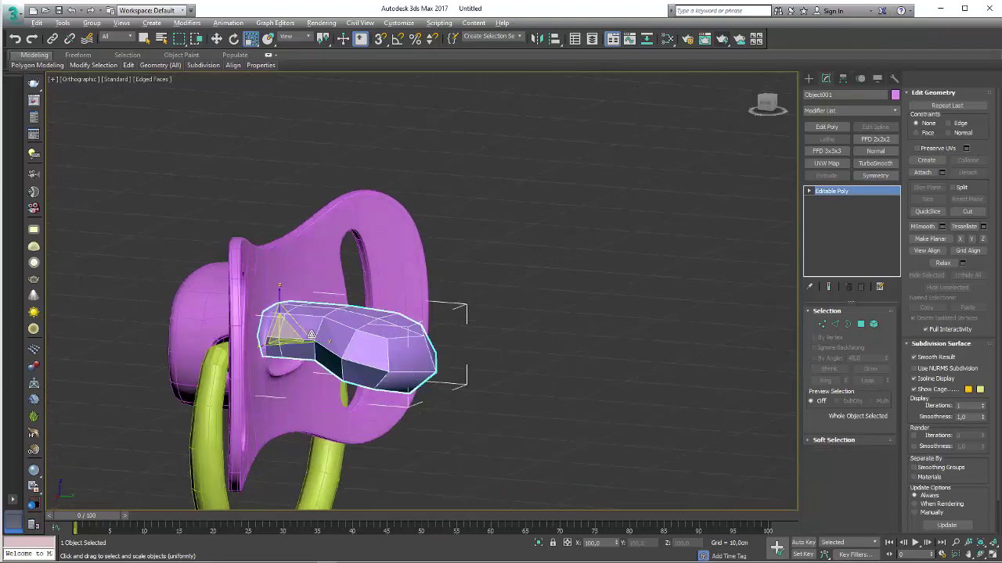
pyautogui.scroll(3, 308, 348)
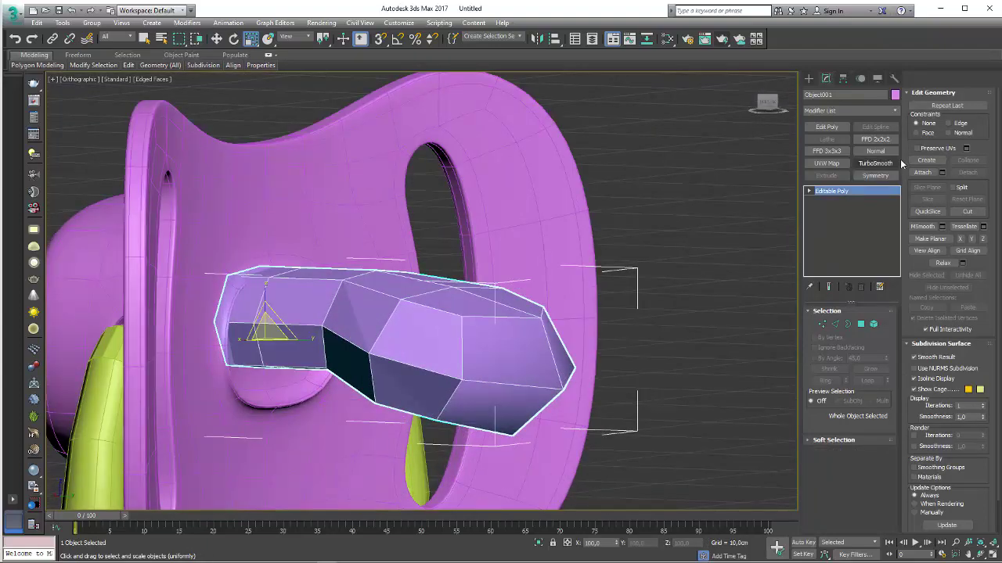
pyautogui.keyDown('alt'); pyautogui.moveTo(330, 324); pyautogui.dragTo(253, 317, button='middle'); pyautogui.keyUp('alt')
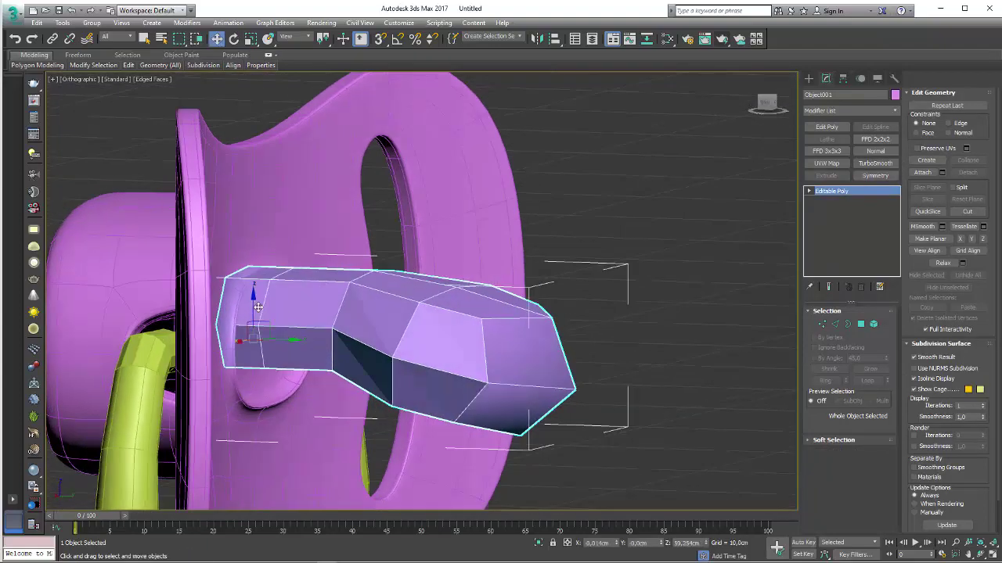
# Position the nipple, then select the shield Plane003 and turn off its TurboSmooth
pyautogui.press('w')
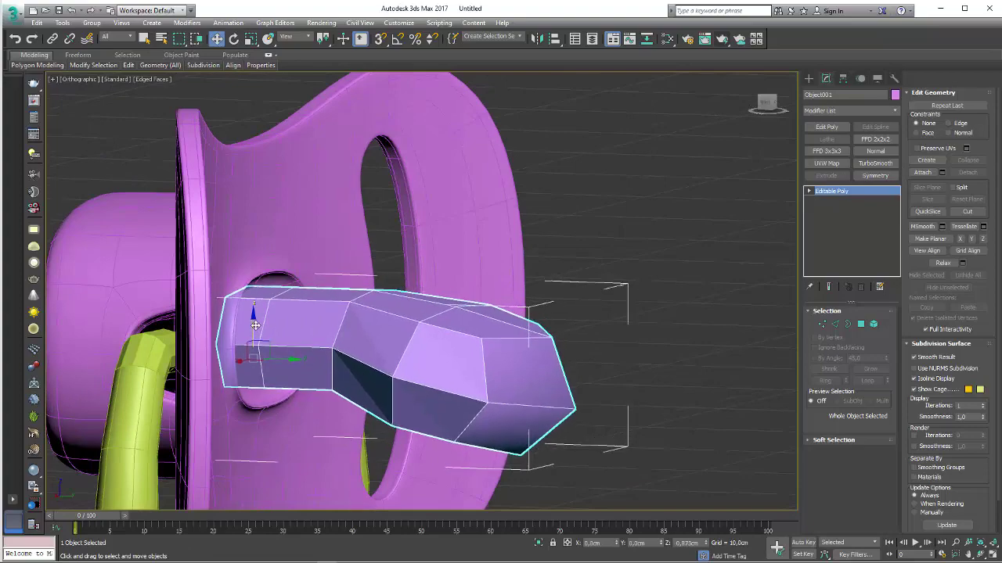
pyautogui.hotkey('shift', 'z')
pyautogui.hotkey('shift', 'z')
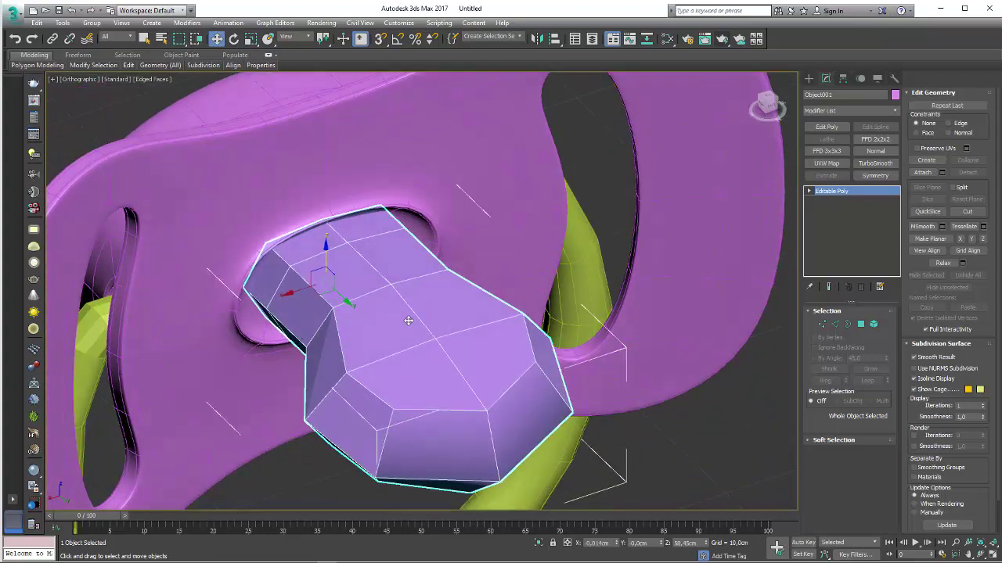
pyautogui.hotkey('shift', 'z')
pyautogui.hotkey('shift', 'z')
pyautogui.hotkey('shift', 'z')
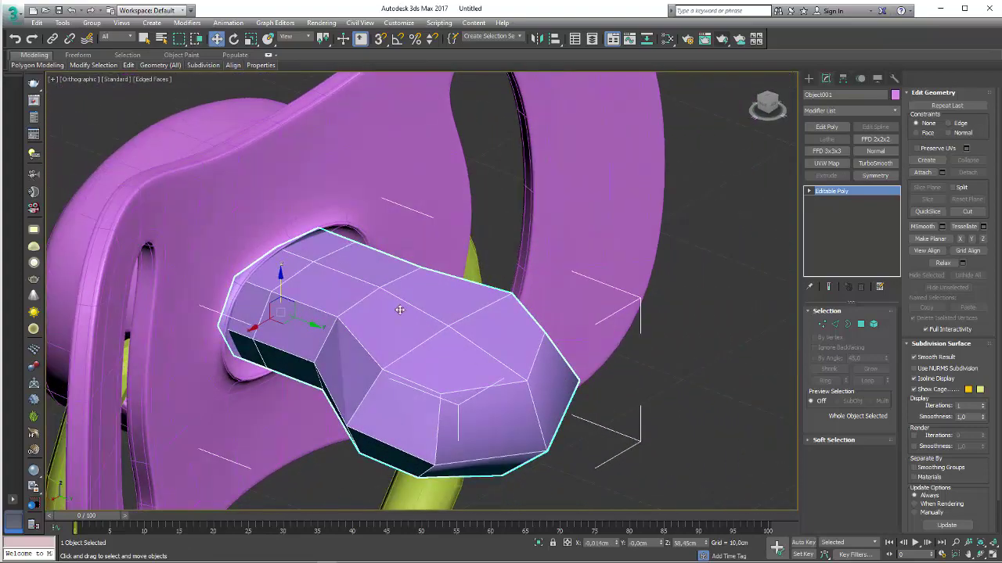
pyautogui.click(617, 295)
pyautogui.click(811, 192)
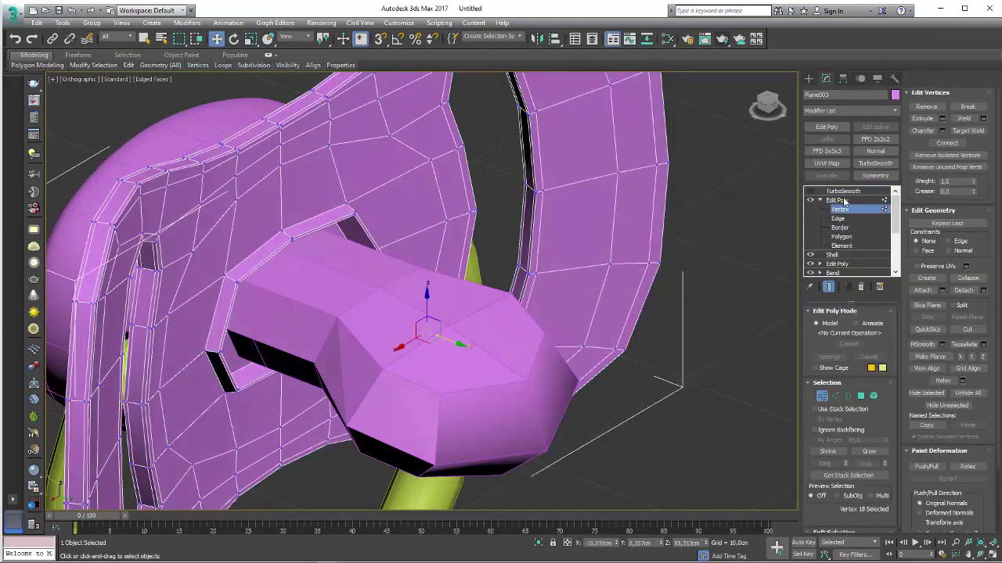
# Make the nipple piece see-through with Alt+X
pyautogui.click(837, 200)
pyautogui.click(500, 350)
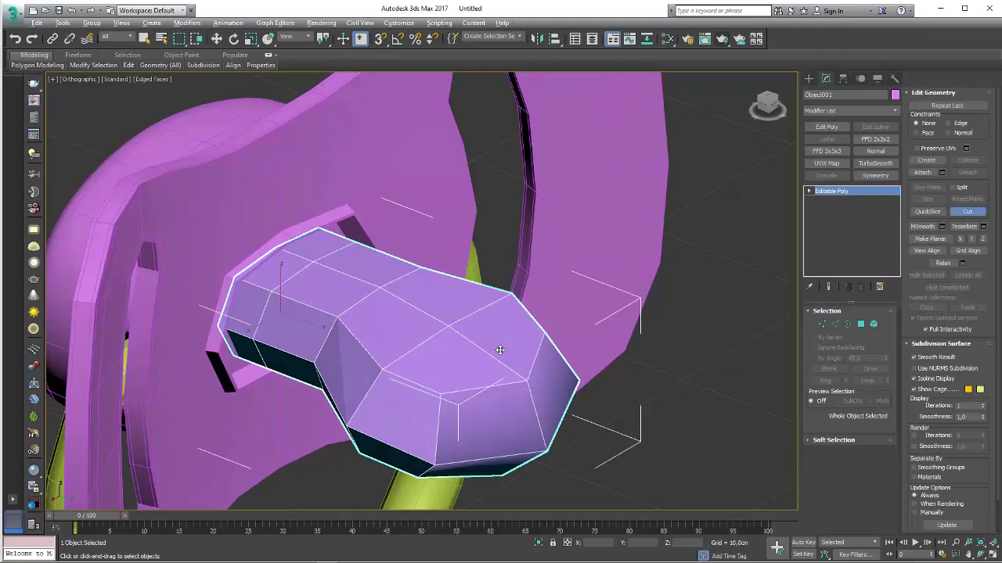
pyautogui.press('w')
pyautogui.hotkey('alt', 'x')
pyautogui.keyDown('alt'); pyautogui.moveTo(441, 348); pyautogui.dragTo(458, 345, button='middle'); pyautogui.keyUp('alt')
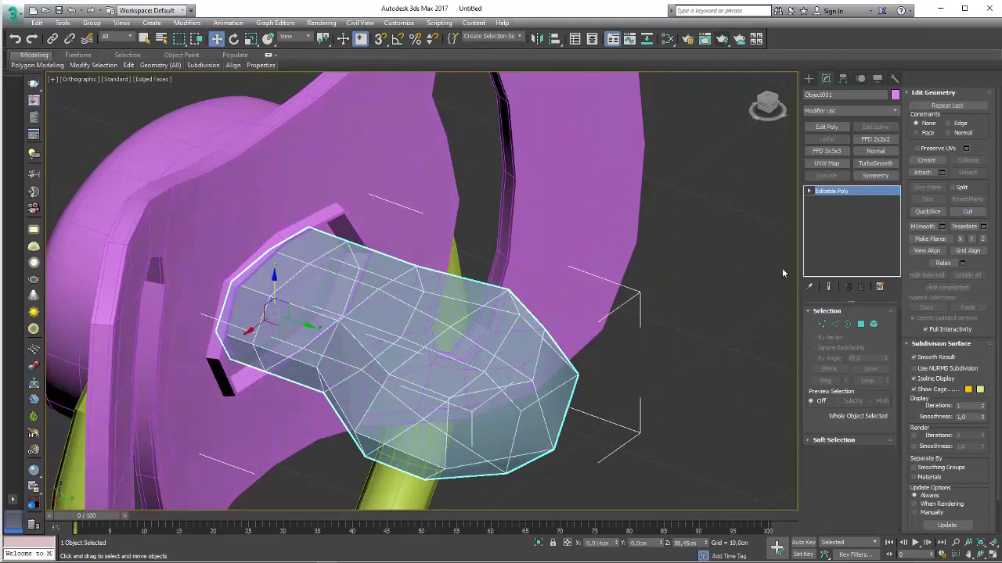
pyautogui.click(822, 324)
pyautogui.click(828, 191)
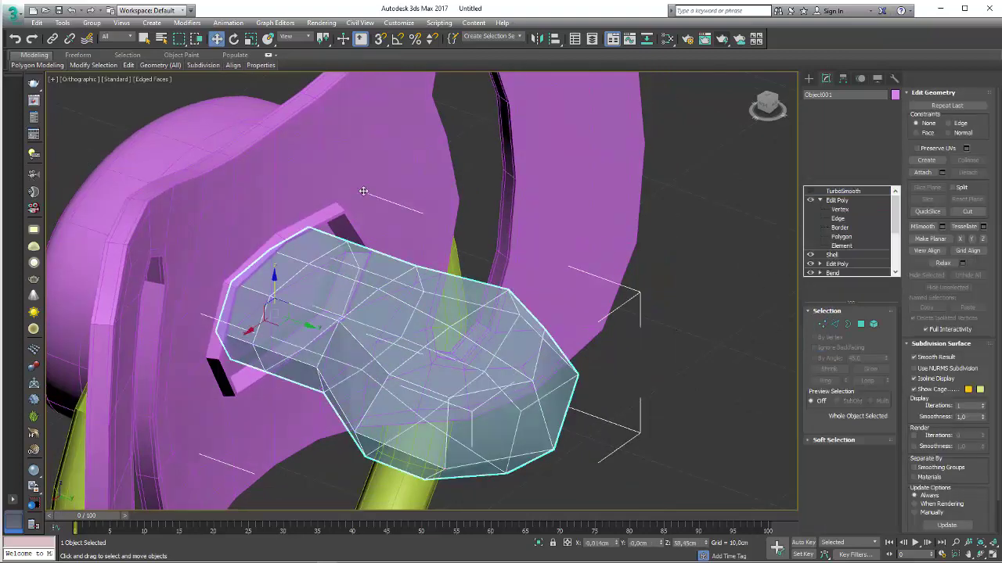
# Inset, extrude and bevel the shield's four central faces into a recessed socket
pyautogui.click(622, 251)
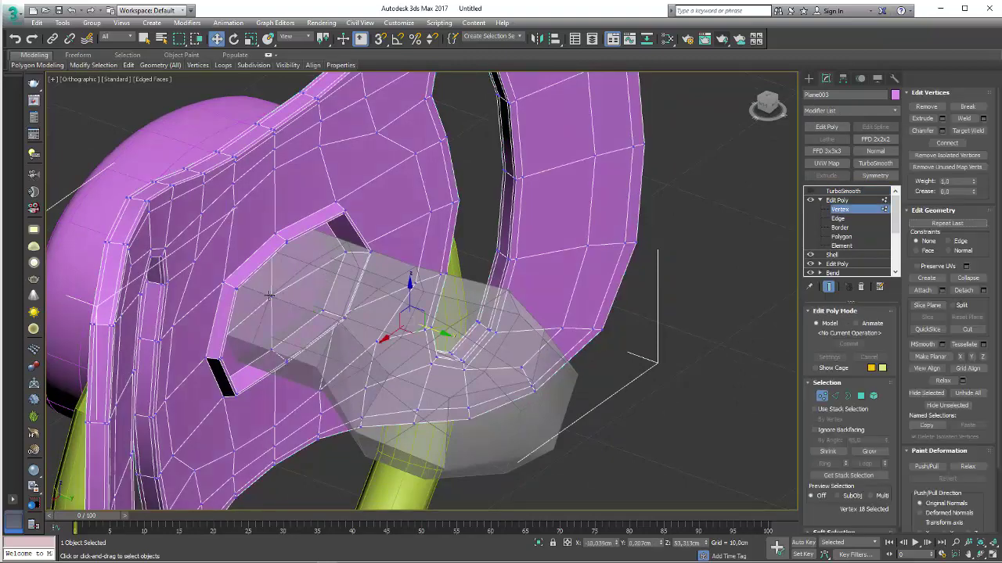
pyautogui.keyDown('alt'); pyautogui.moveTo(306, 317); pyautogui.dragTo(304, 317, button='middle'); pyautogui.keyUp('alt')
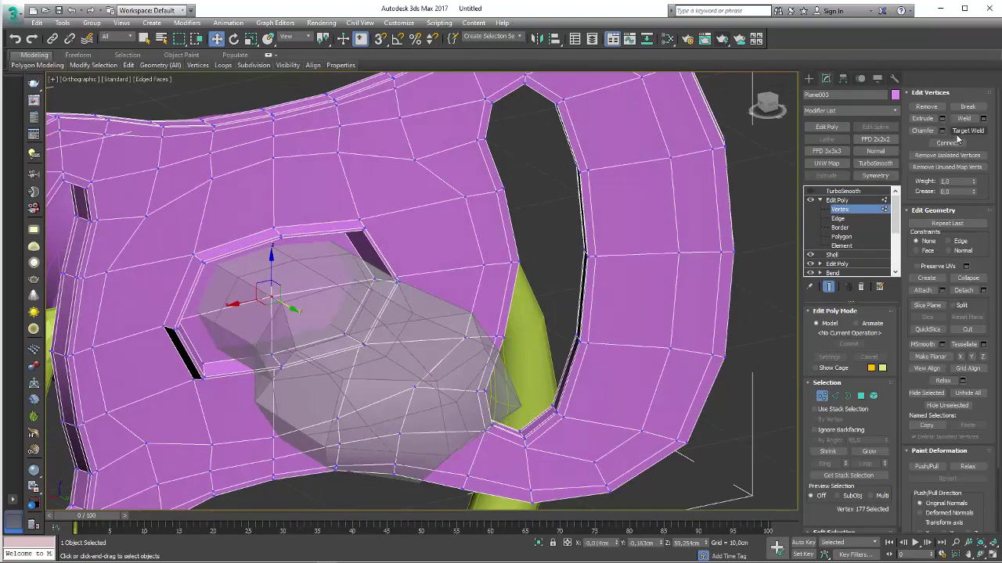
pyautogui.click(860, 396)
pyautogui.keyDown('alt'); pyautogui.moveTo(655, 366); pyautogui.dragTo(401, 352, button='middle'); pyautogui.keyUp('alt')
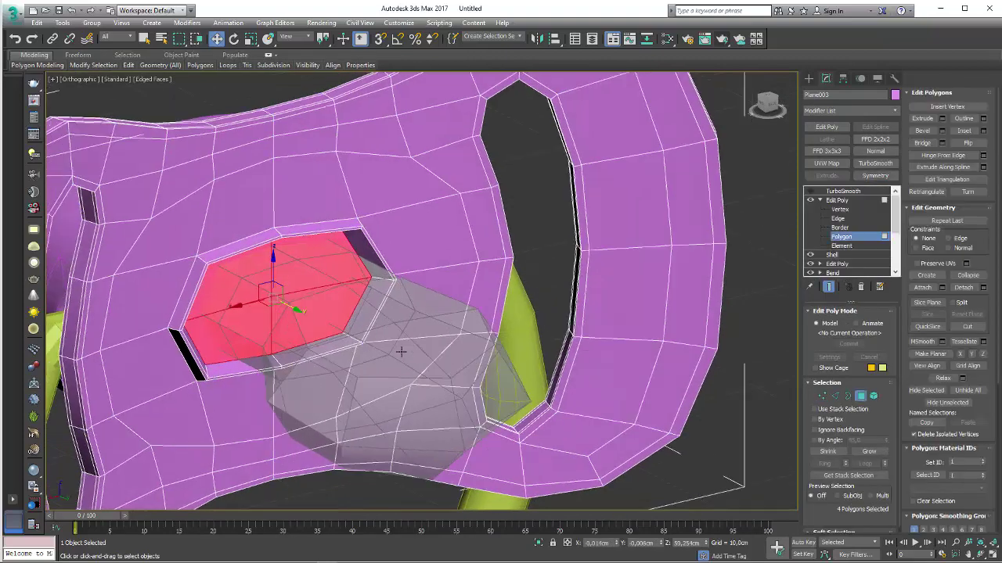
pyautogui.click(963, 131)
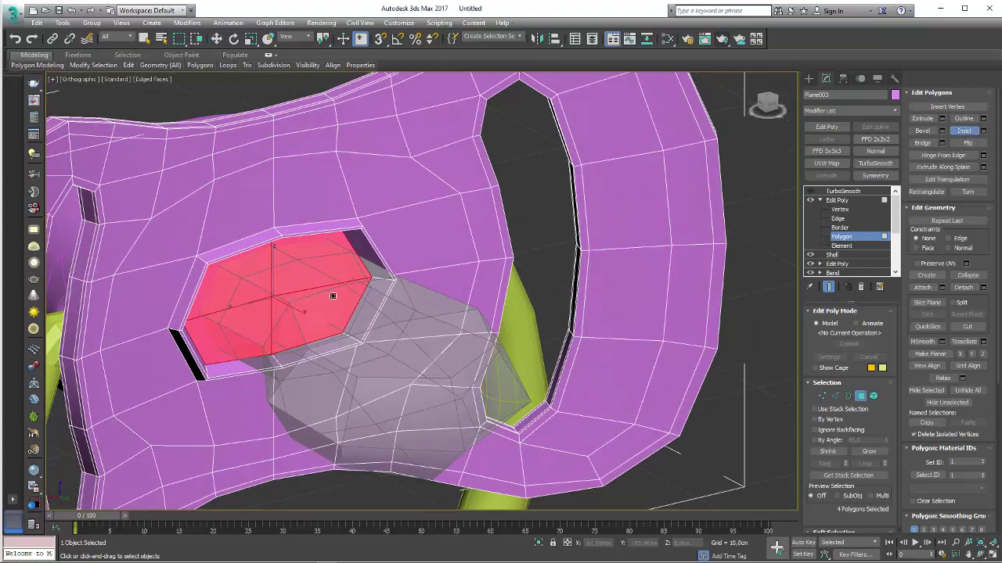
pyautogui.moveTo(311, 309); pyautogui.dragTo(298, 291)
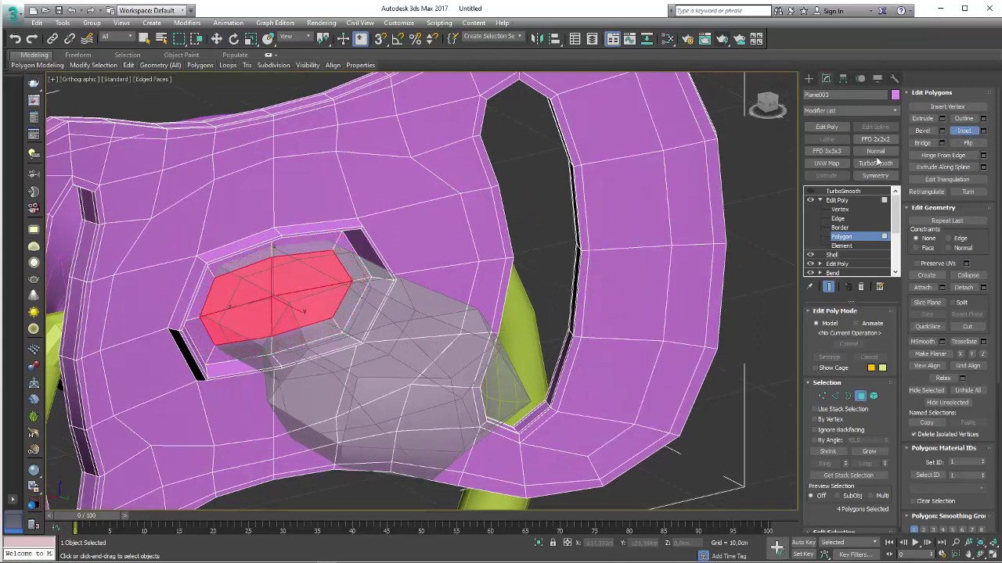
pyautogui.moveTo(338, 298); pyautogui.dragTo(334, 270)
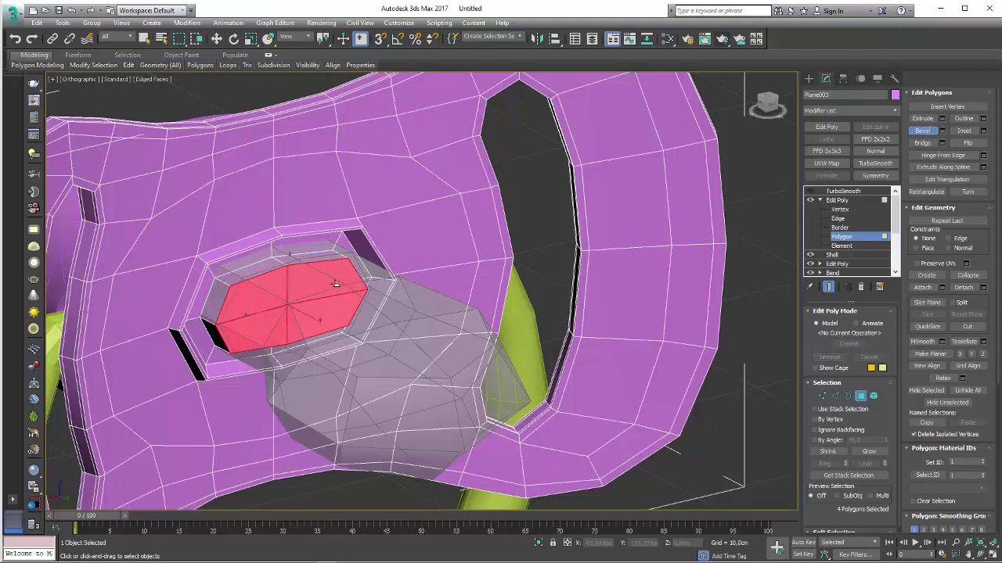
pyautogui.moveTo(335, 284); pyautogui.dragTo(335, 287)
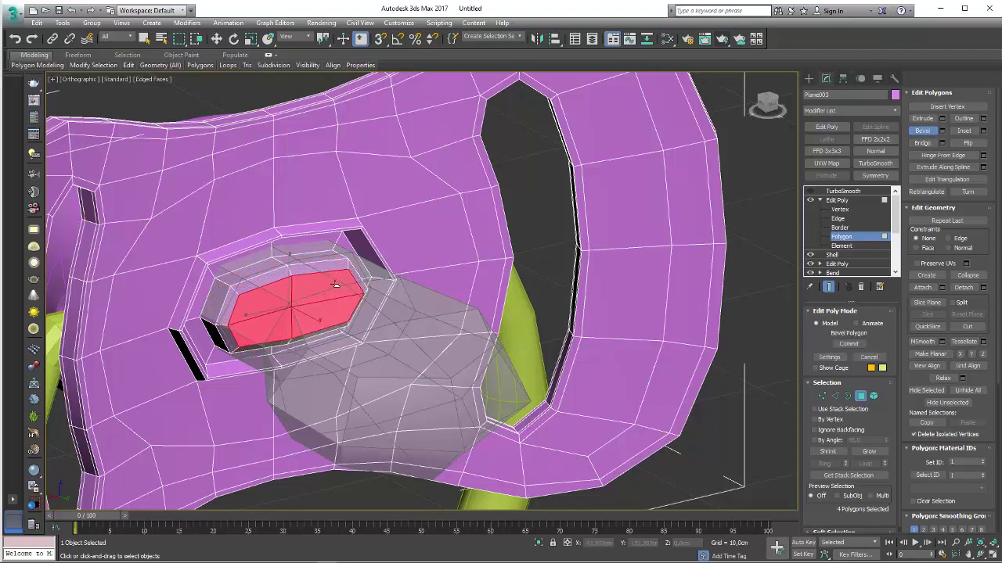
# Re-enable the shield's TurboSmooth to view it smoothed, then select the nipple piece
pyautogui.keyDown('alt'); pyautogui.moveTo(315, 291); pyautogui.dragTo(355, 270, button='middle'); pyautogui.keyUp('alt')
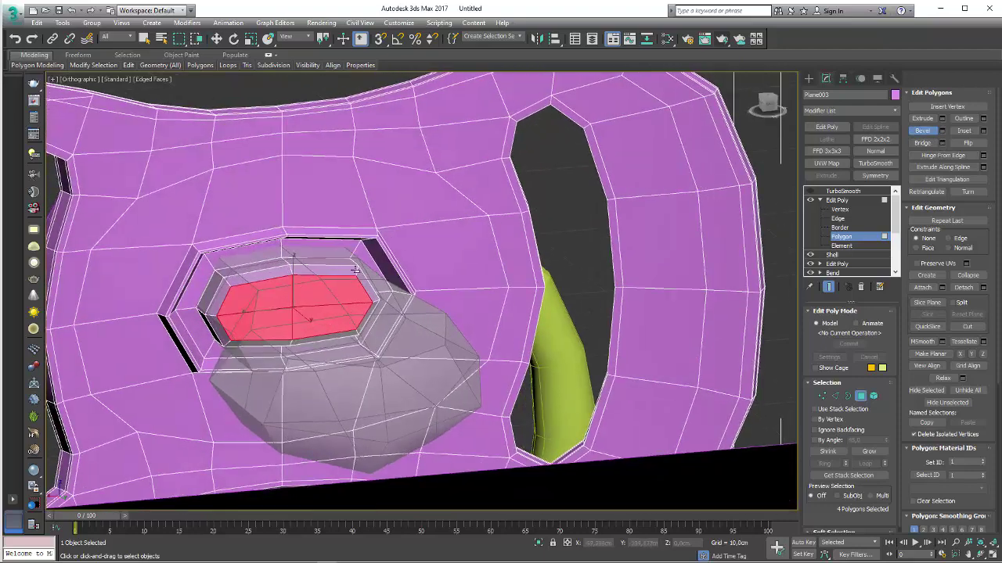
pyautogui.click(836, 200)
pyautogui.click(819, 200)
pyautogui.click(843, 190)
pyautogui.click(810, 191)
pyautogui.press('r')
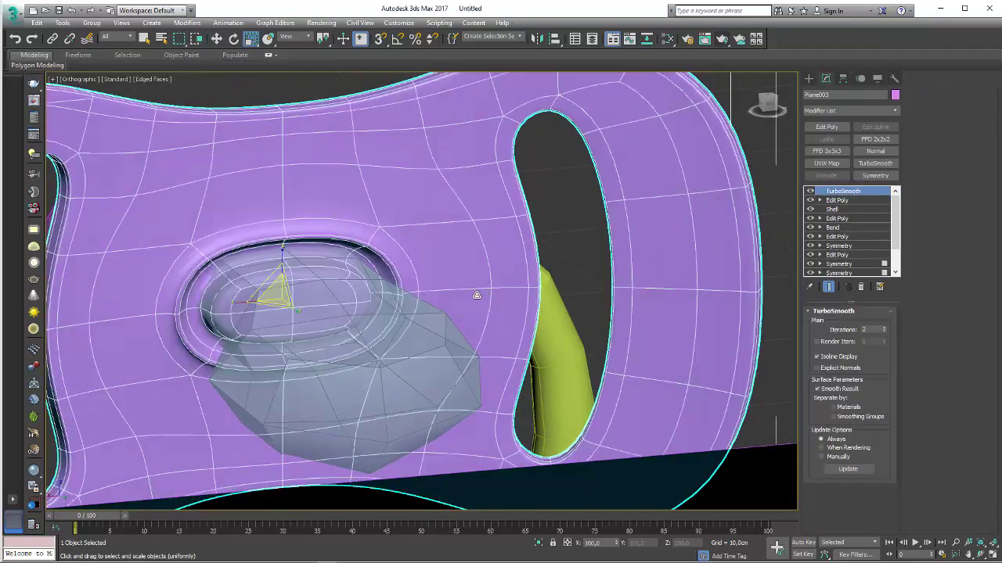
pyautogui.click(463, 336)
pyautogui.keyDown('alt'); pyautogui.moveTo(463, 337); pyautogui.dragTo(501, 313, button='middle'); pyautogui.keyUp('alt')
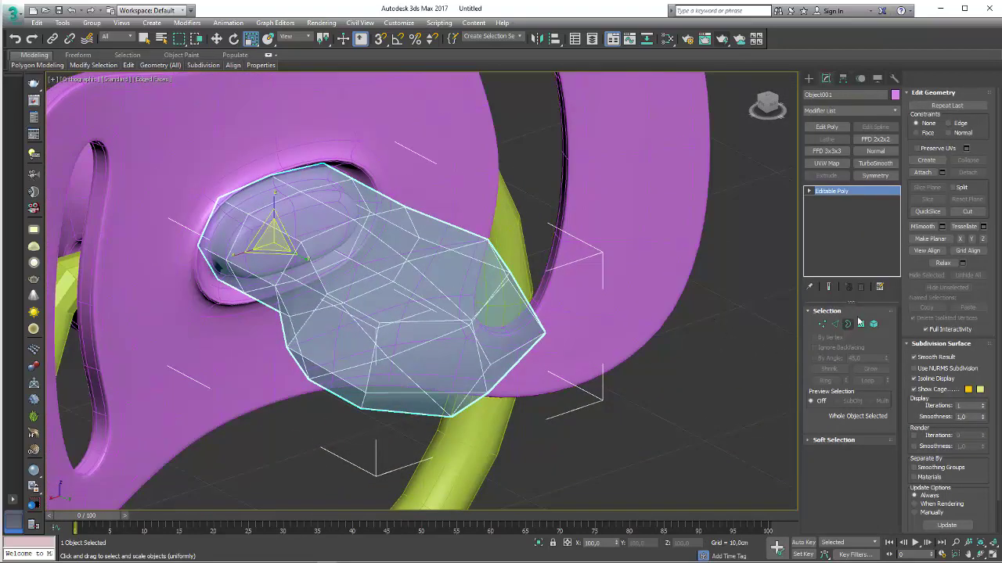
# Select the nipple element and apply MeshSmooth to subdivide it
pyautogui.click(874, 324)
pyautogui.click(403, 331)
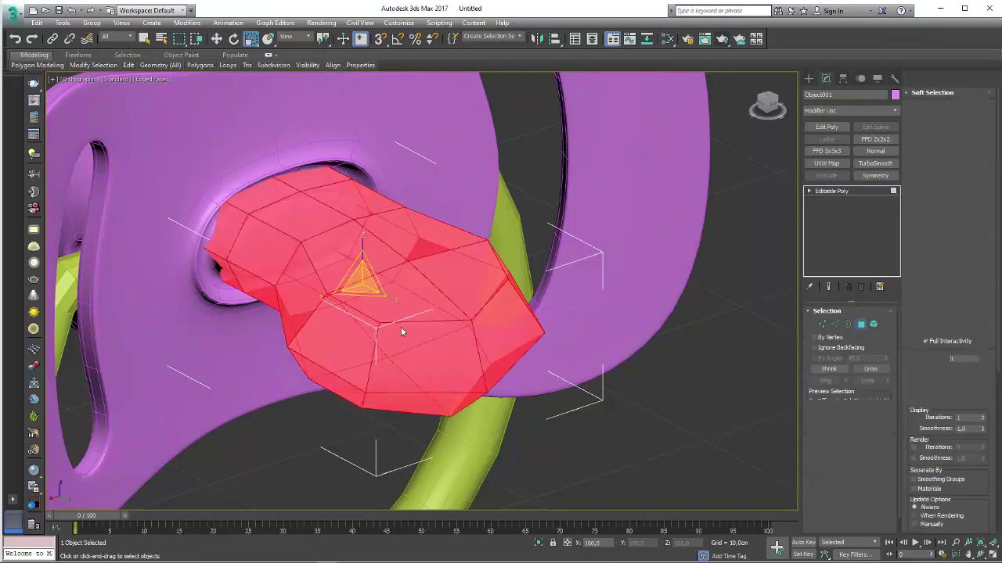
pyautogui.click(925, 228)
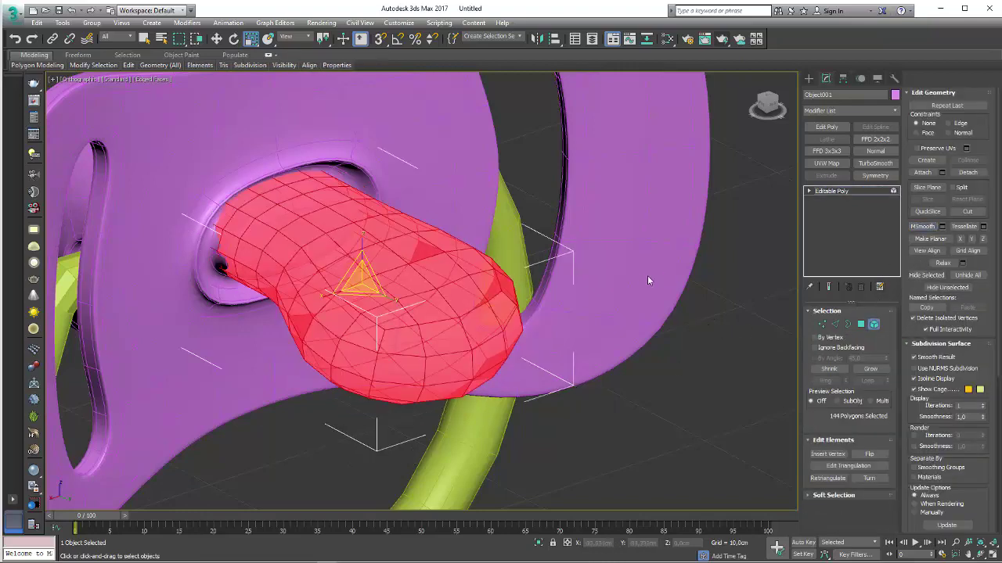
pyautogui.keyDown('alt'); pyautogui.moveTo(647, 275); pyautogui.dragTo(628, 296, button='middle'); pyautogui.keyUp('alt')
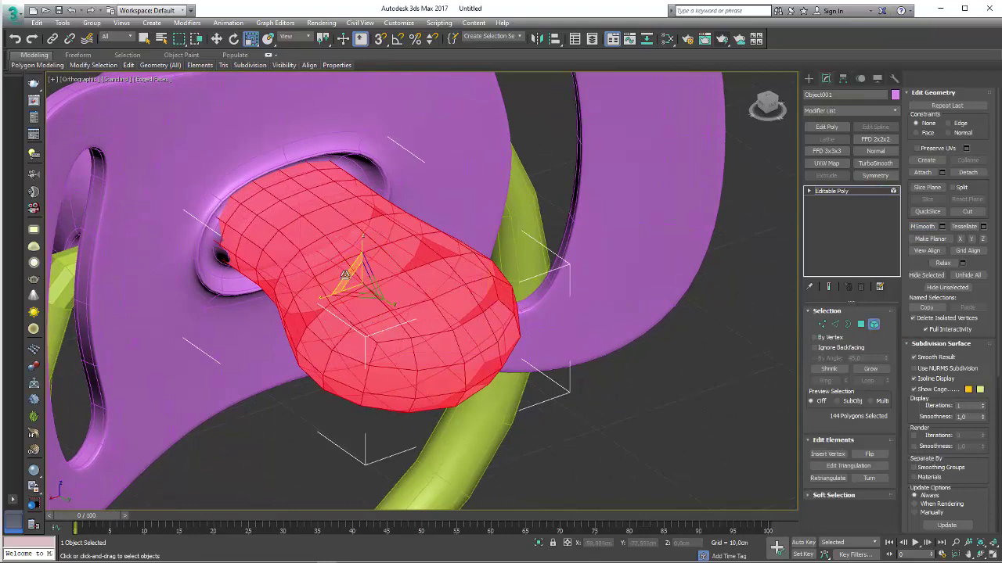
# Scale the nipple up and stretch it further out from the shield
pyautogui.moveTo(344, 274); pyautogui.dragTo(335, 270)
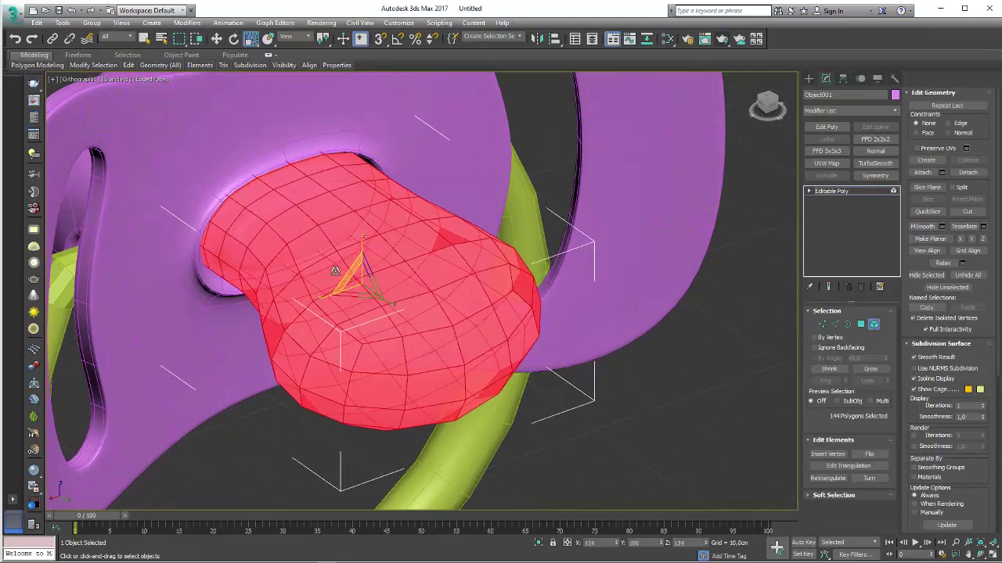
pyautogui.moveTo(335, 271)
pyautogui.keyDown('alt'); pyautogui.mouseDown(button='middle')
pyautogui.moveTo(360, 266)
pyautogui.moveTo(398, 298)
pyautogui.mouseUp(button='middle'); pyautogui.keyUp('alt')
pyautogui.press('w')
pyautogui.moveTo(394, 298); pyautogui.dragTo(402, 305)
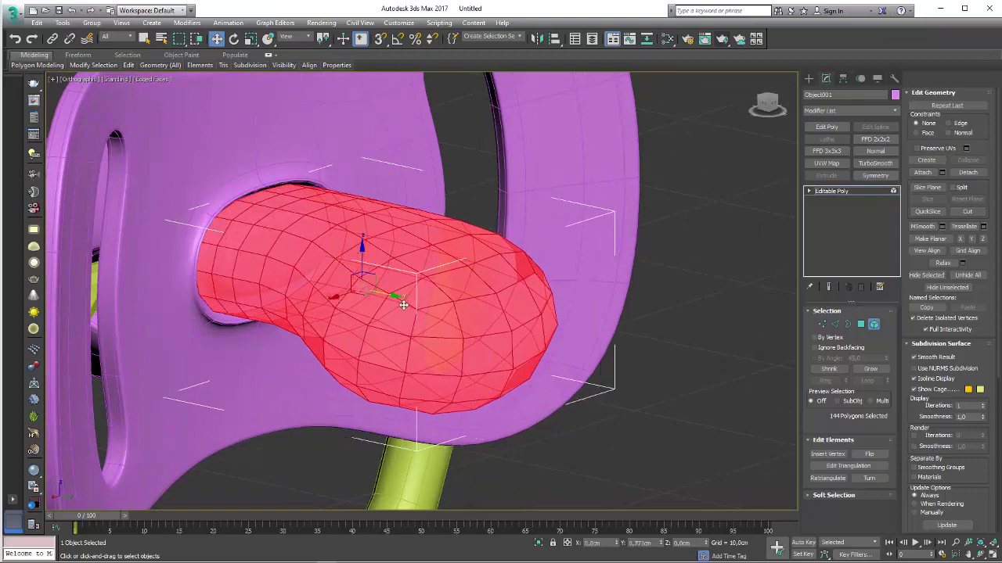
pyautogui.click(816, 197)
pyautogui.scroll(-5, 498, 273)
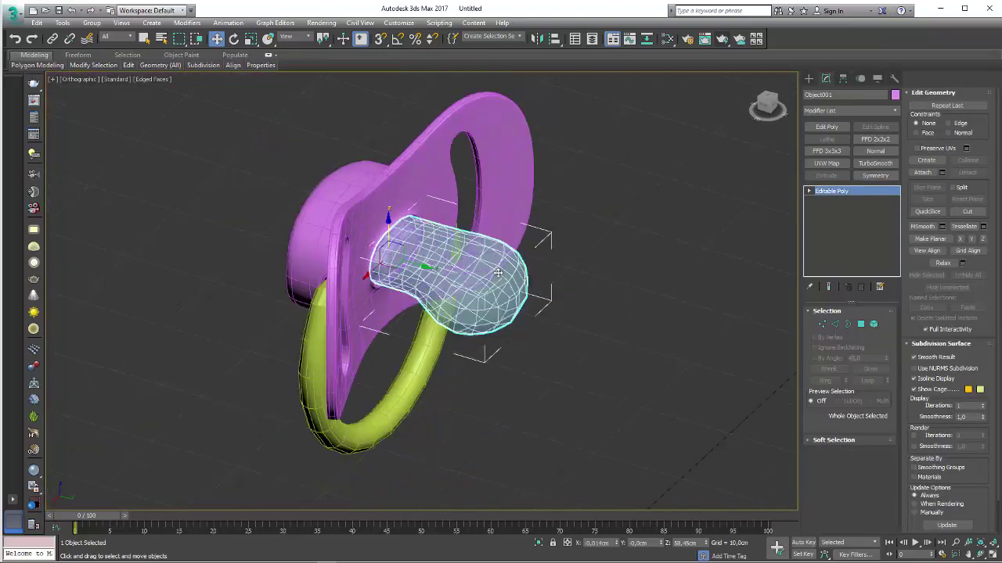
# Select the bulb-end vertices, shift them outward along Y and scale them up
pyautogui.hotkey('alt', 'x')
pyautogui.moveTo(567, 300)
pyautogui.keyDown('alt'); pyautogui.mouseDown(button='middle')
pyautogui.moveTo(602, 380)
pyautogui.moveTo(591, 391)
pyautogui.moveTo(628, 353)
pyautogui.moveTo(611, 380)
pyautogui.mouseUp(button='middle'); pyautogui.keyUp('alt')
pyautogui.click(822, 325)
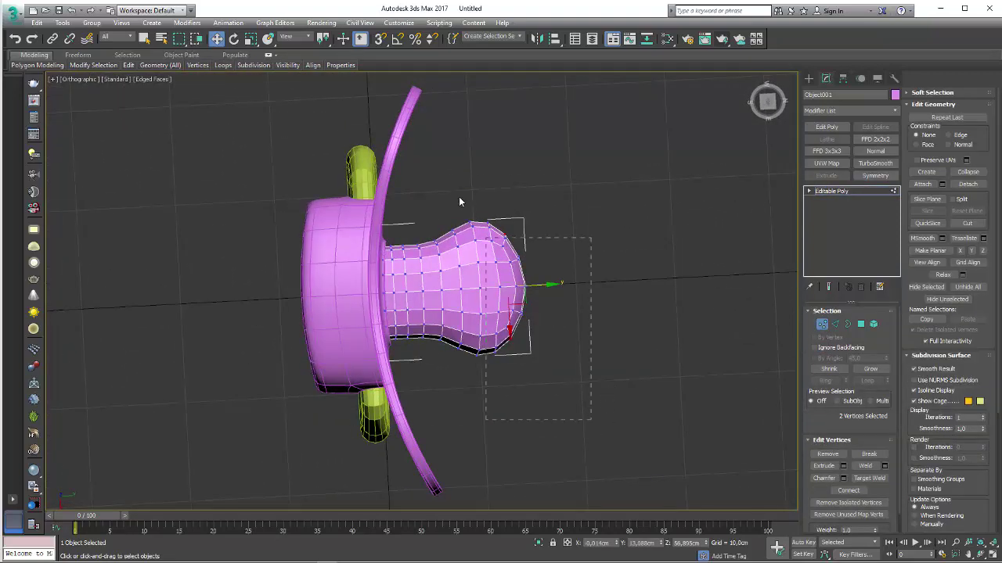
pyautogui.moveTo(590, 445); pyautogui.dragTo(430, 172)
pyautogui.moveTo(517, 284)
pyautogui.mouseDown()
pyautogui.moveTo(534, 282)
pyautogui.moveTo(536, 296)
pyautogui.mouseUp()
pyautogui.press('r')
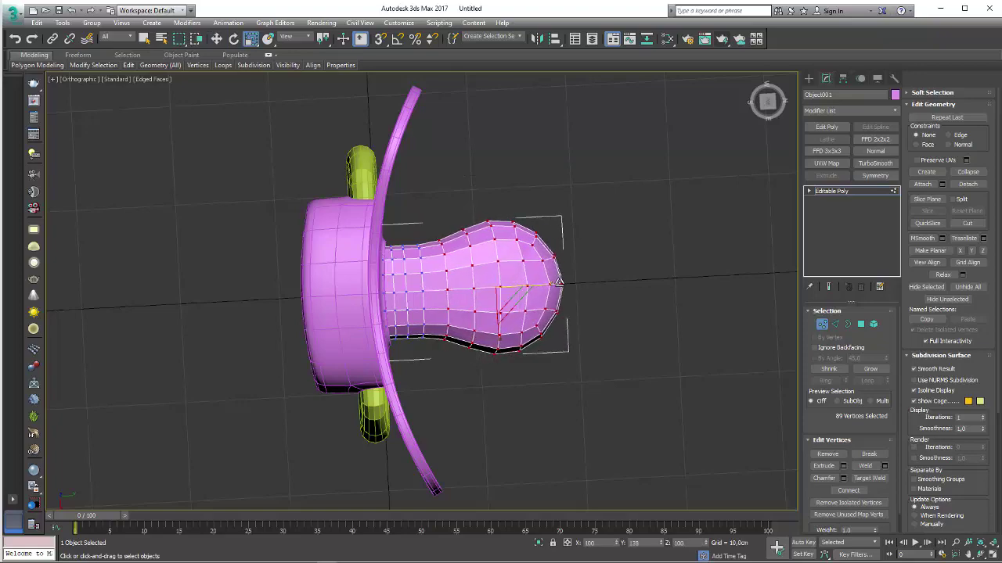
pyautogui.moveTo(536, 295)
pyautogui.keyDown('alt'); pyautogui.mouseDown(button='middle')
pyautogui.moveTo(559, 260)
pyautogui.moveTo(800, 211)
pyautogui.mouseUp(button='middle'); pyautogui.keyUp('alt')
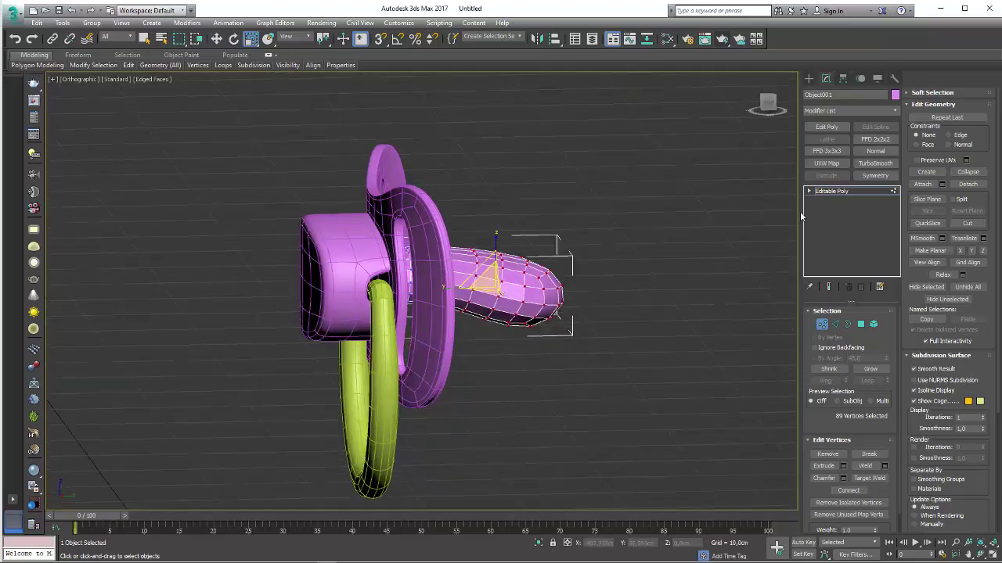
# Select the green torus ring and enter Edge mode in a tilted front view
pyautogui.click(368, 407)
pyautogui.press('f')
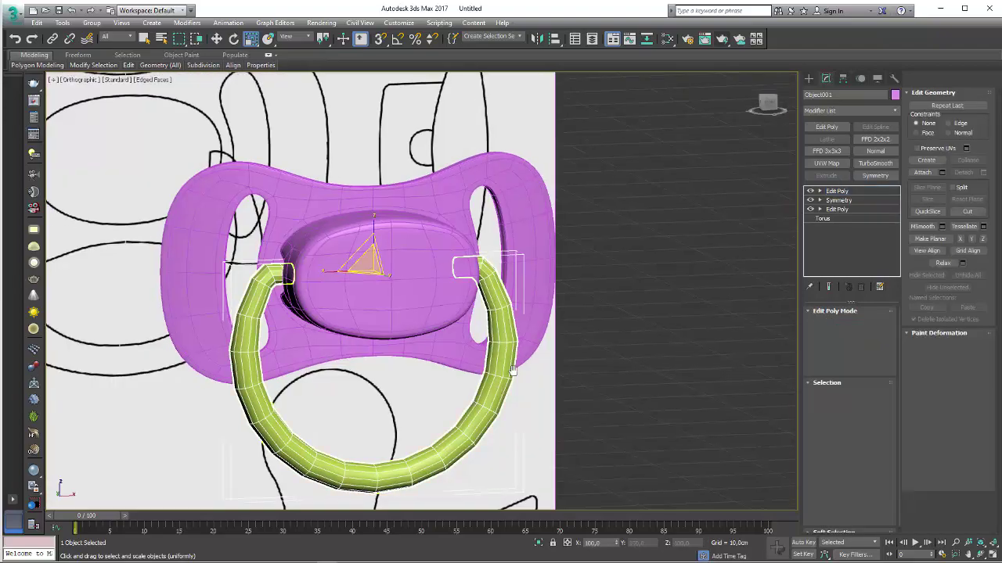
pyautogui.scroll(3, 579, 288)
pyautogui.scroll(-3, 579, 288)
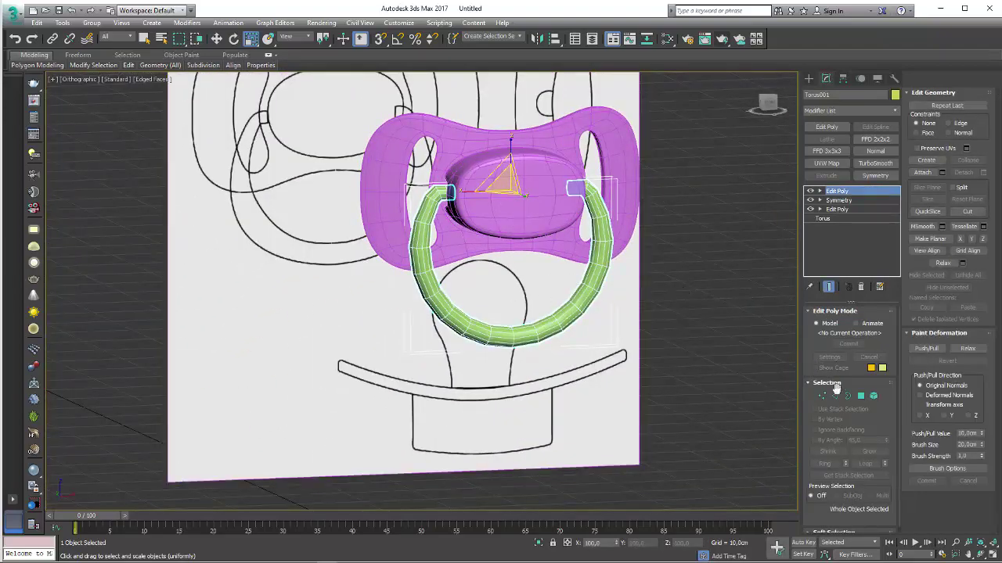
pyautogui.click(834, 396)
pyautogui.keyDown('alt'); pyautogui.moveTo(501, 328); pyautogui.dragTo(485, 304, button='middle'); pyautogui.keyUp('alt')
pyautogui.scroll(2, 493, 301)
pyautogui.scroll(3, 504, 297)
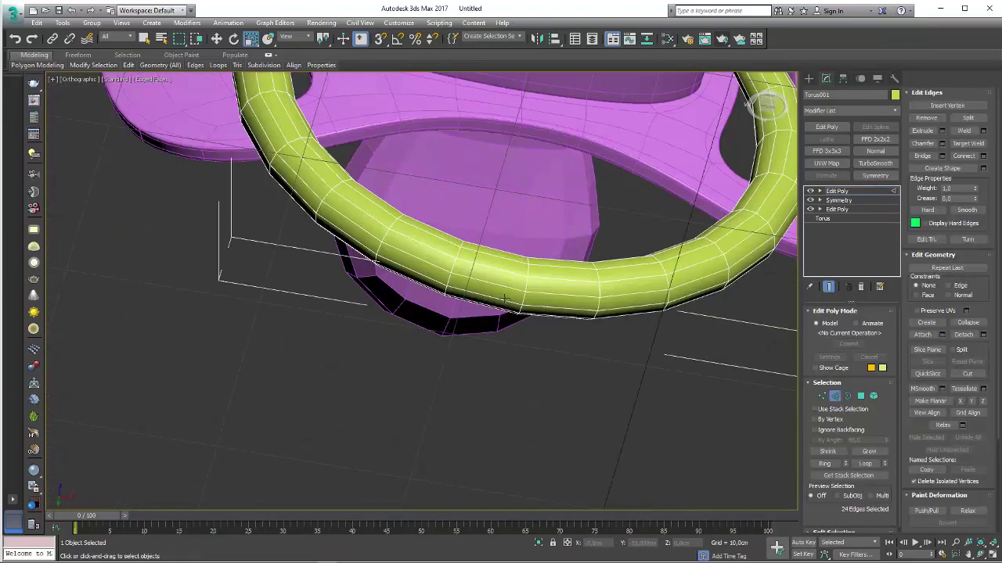
# Select an edge loop on the ring, convert it to polygons and grow it to 88 faces
pyautogui.doubleClick(502, 300)
pyautogui.scroll(-4, 543, 295)
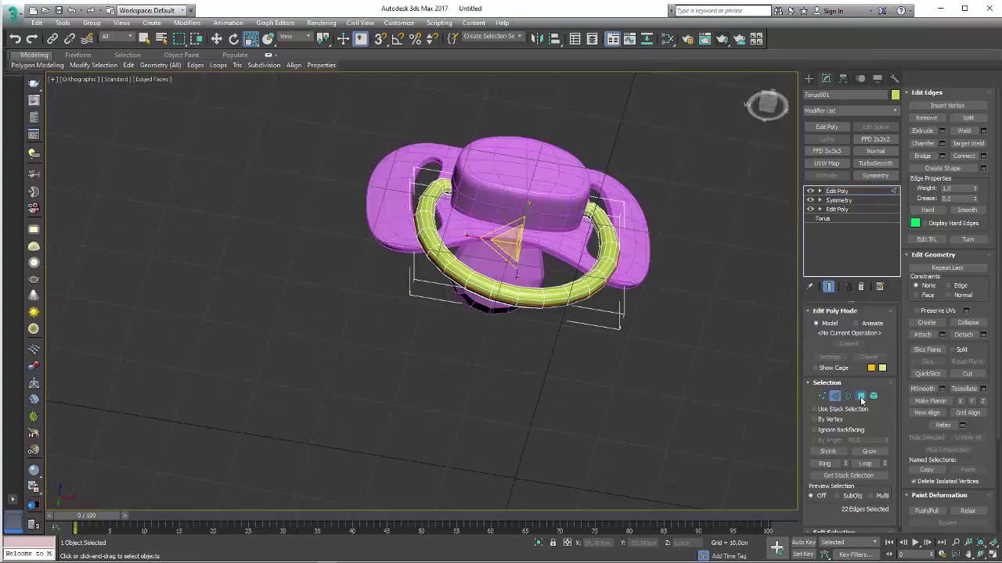
pyautogui.keyDown('ctrl'); pyautogui.click(860, 396); pyautogui.keyUp('ctrl')
pyautogui.press('z')
pyautogui.click(868, 453)
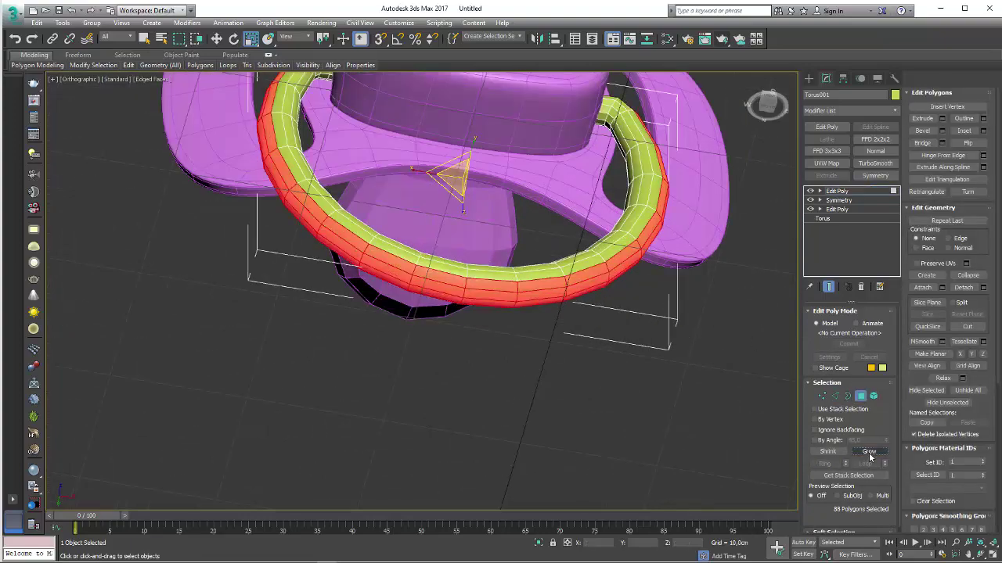
pyautogui.keyDown('alt'); pyautogui.moveTo(612, 275); pyautogui.dragTo(814, 207, button='middle'); pyautogui.keyUp('alt')
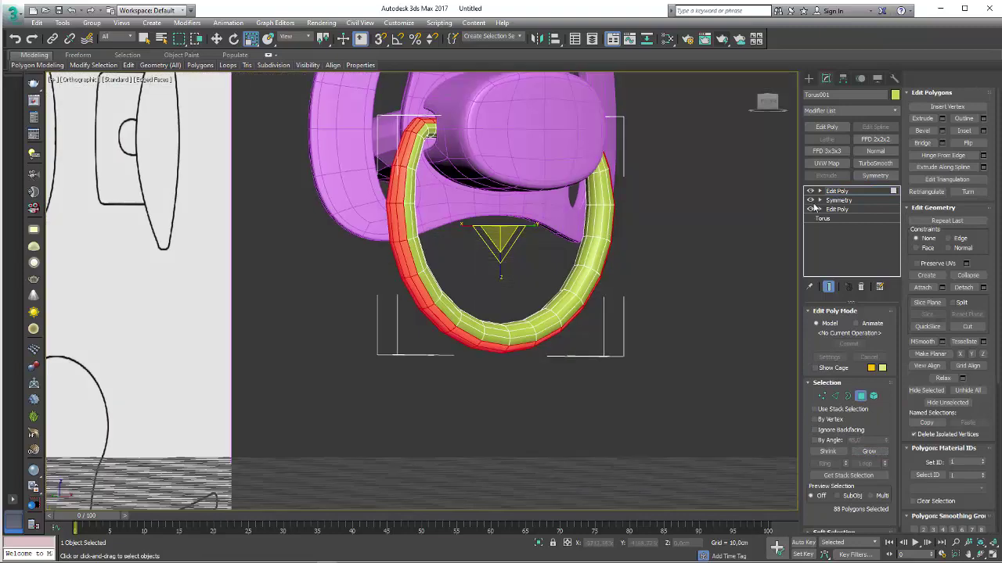
# Add FFD 3x3x3 to the ring, lower its bottom control points and scale them outward
pyautogui.click(826, 152)
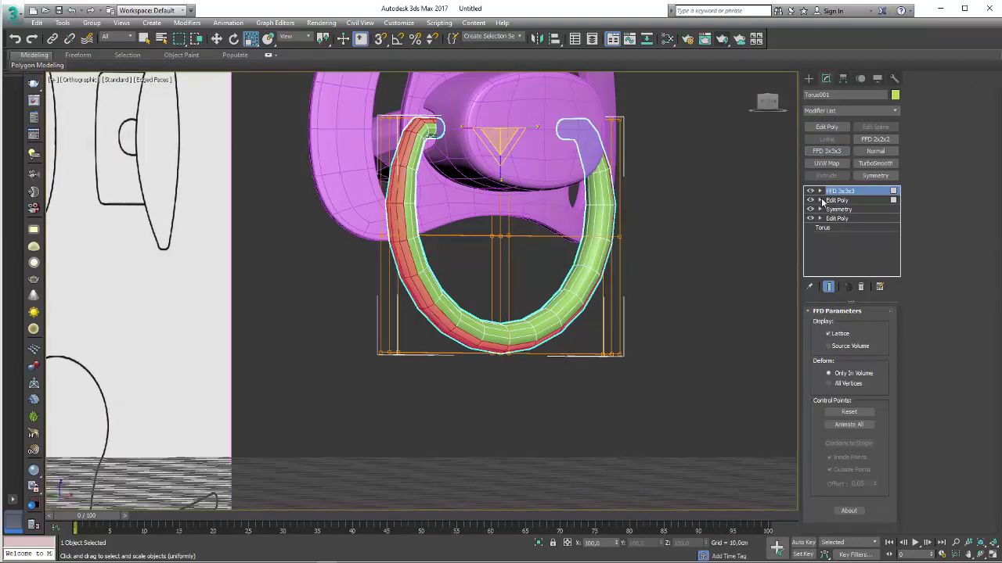
pyautogui.click(819, 191)
pyautogui.click(849, 200)
pyautogui.moveTo(342, 405); pyautogui.dragTo(370, 393)
pyautogui.press('w')
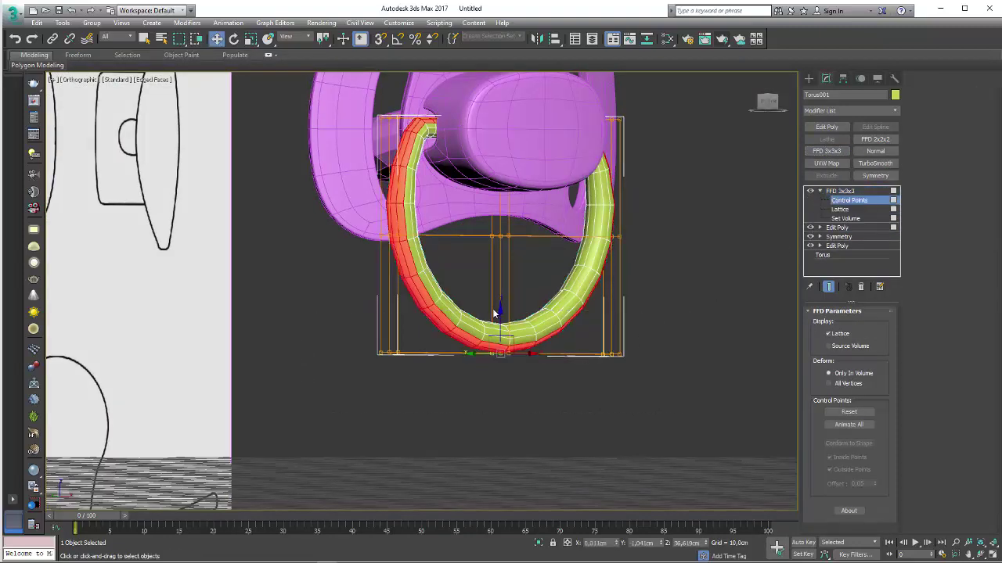
pyautogui.moveTo(499, 313); pyautogui.dragTo(500, 342)
pyautogui.press('r')
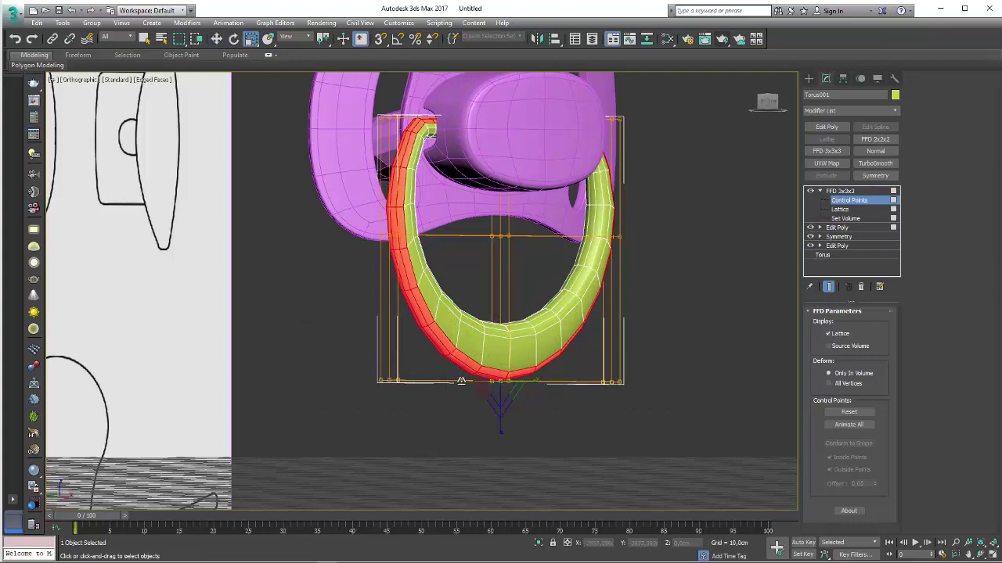
pyautogui.moveTo(461, 381); pyautogui.dragTo(461, 352)
pyautogui.moveTo(469, 352)
pyautogui.keyDown('alt'); pyautogui.mouseDown(button='middle')
pyautogui.moveTo(503, 346)
pyautogui.moveTo(605, 209)
pyautogui.mouseUp(button='middle'); pyautogui.keyUp('alt')
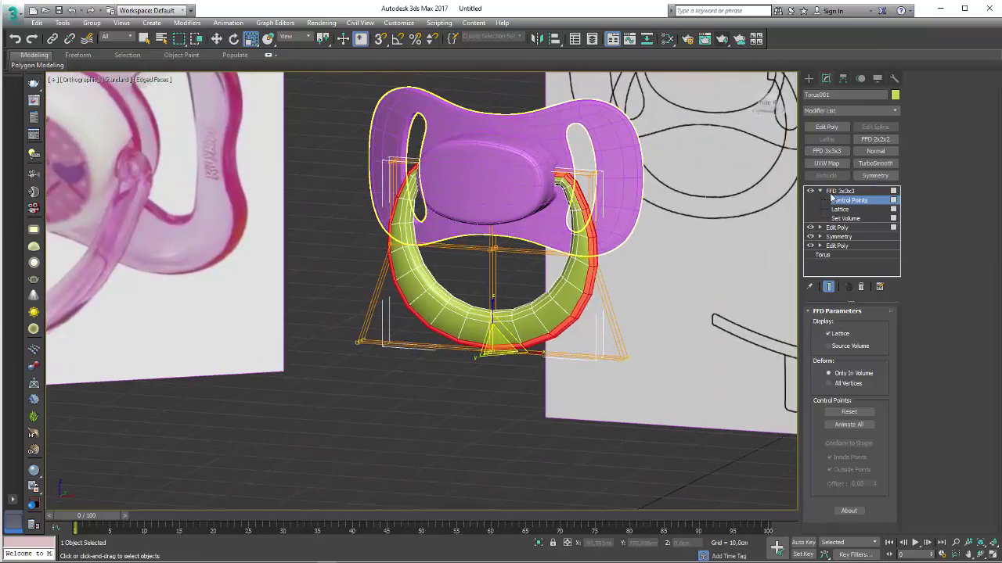
pyautogui.click(820, 191)
# Stack Edit Poly and TurboSmooth on Torus001 with Isoline Display enabled
pyautogui.click(827, 127)
pyautogui.scroll(3, 655, 228)
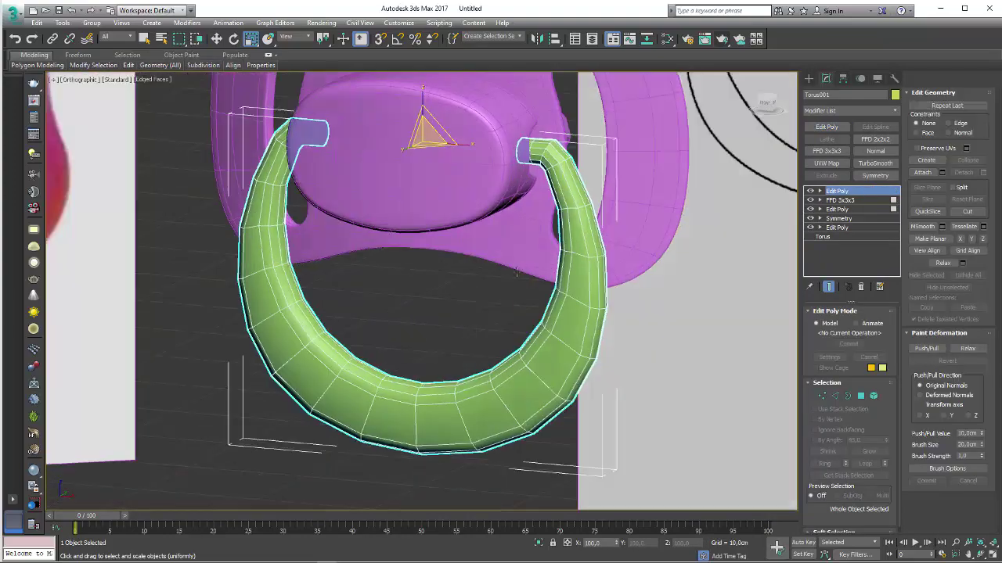
pyautogui.moveTo(655, 228)
pyautogui.keyDown('alt'); pyautogui.mouseDown(button='middle')
pyautogui.moveTo(475, 281)
pyautogui.moveTo(594, 320)
pyautogui.moveTo(571, 313)
pyautogui.mouseUp(button='middle'); pyautogui.keyUp('alt')
pyautogui.scroll(4, 470, 250)
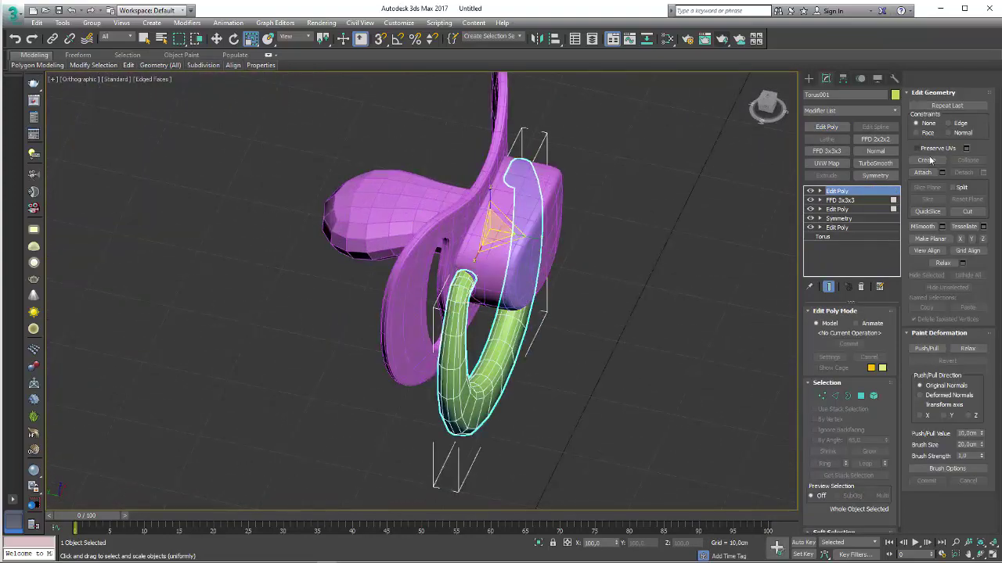
pyautogui.click(876, 163)
pyautogui.keyDown('alt'); pyautogui.moveTo(614, 360); pyautogui.dragTo(604, 326, button='middle'); pyautogui.keyUp('alt')
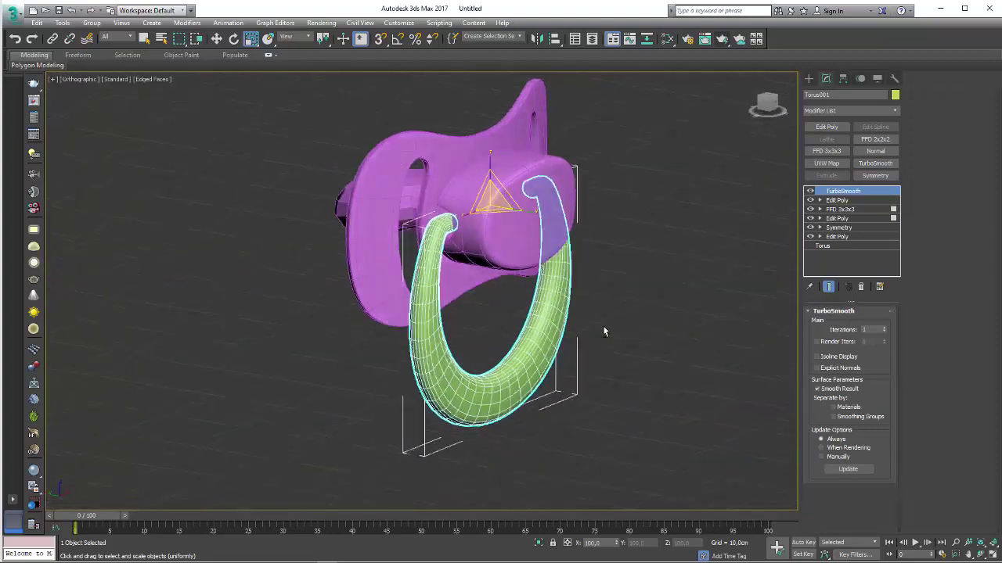
pyautogui.click(823, 359)
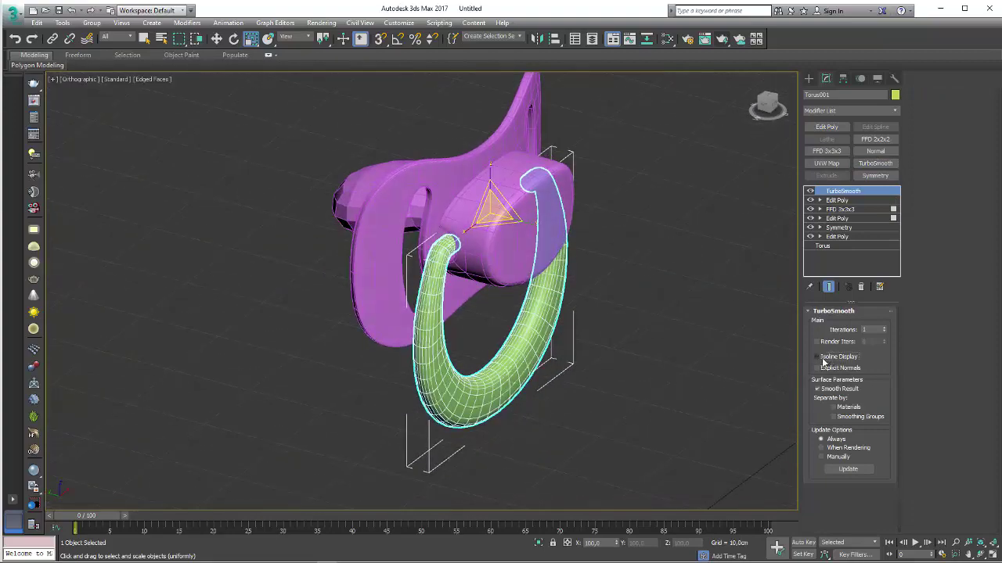
pyautogui.click(825, 357)
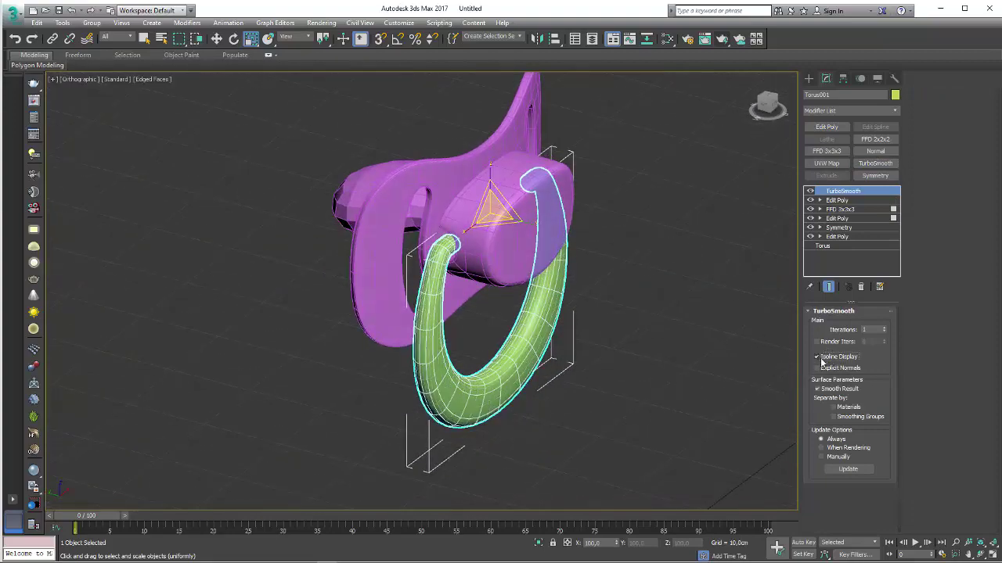
pyautogui.click(822, 360)
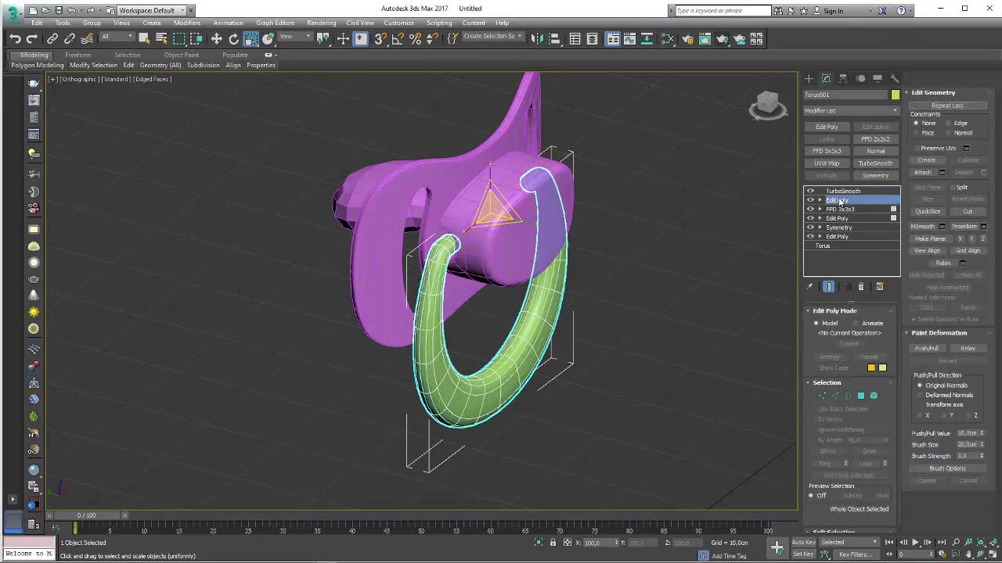
# Collapse the green ring's entire modifier stack after cancelling a first Collapse To attempt
pyautogui.rightClick(839, 201)
pyautogui.click(882, 294)
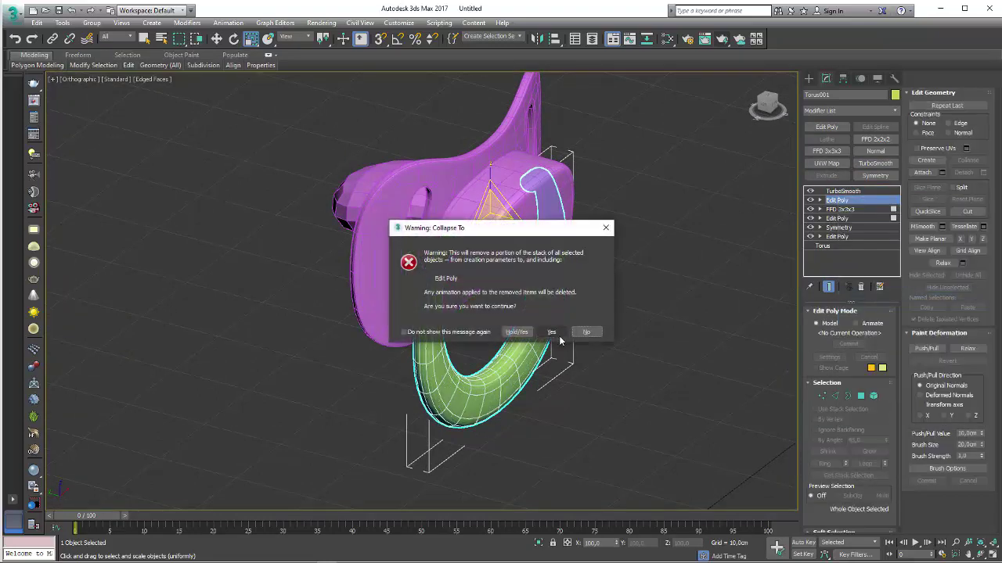
pyautogui.click(594, 331)
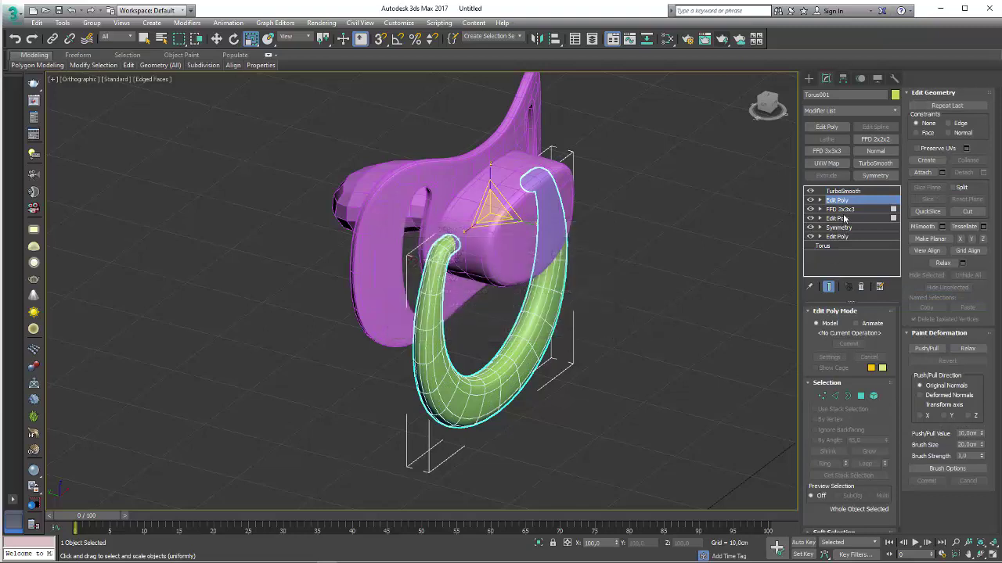
pyautogui.rightClick(838, 200)
pyautogui.click(881, 307)
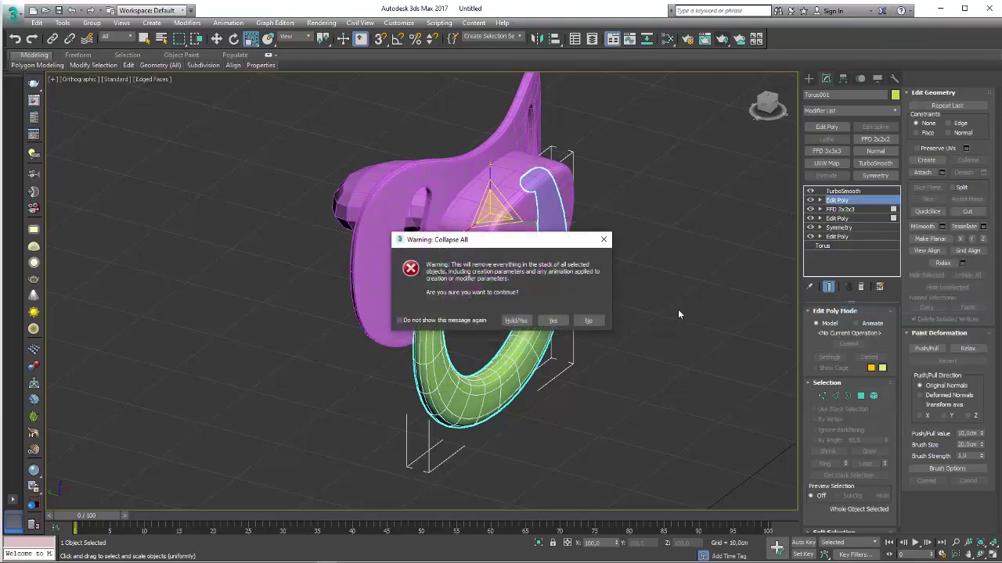
pyautogui.click(552, 321)
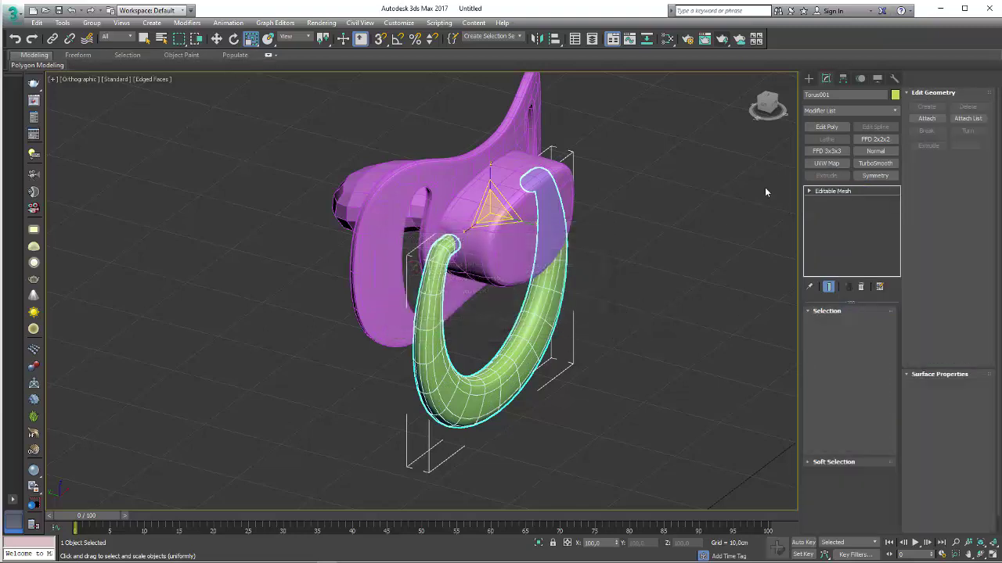
pyautogui.click(553, 233)
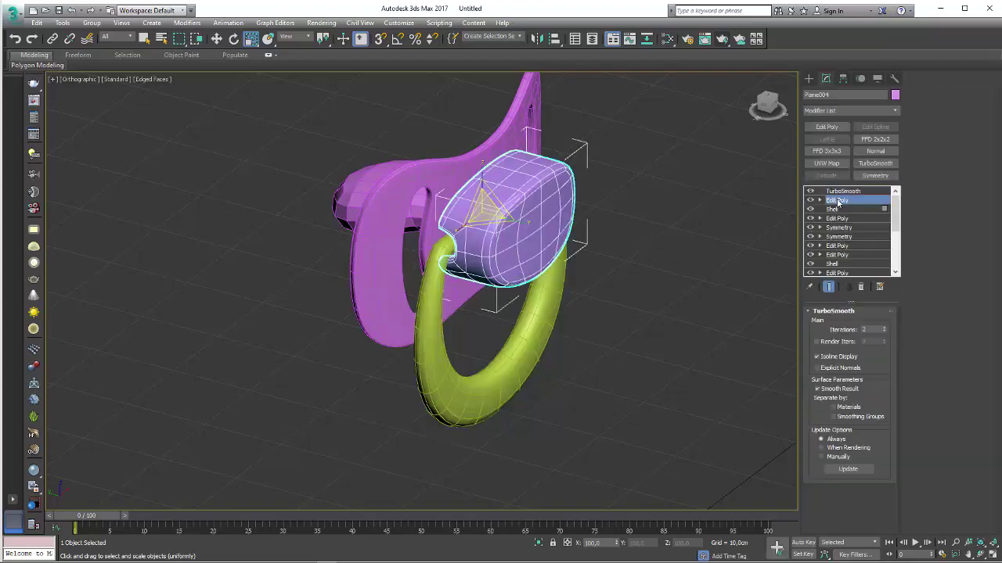
pyautogui.click(530, 344)
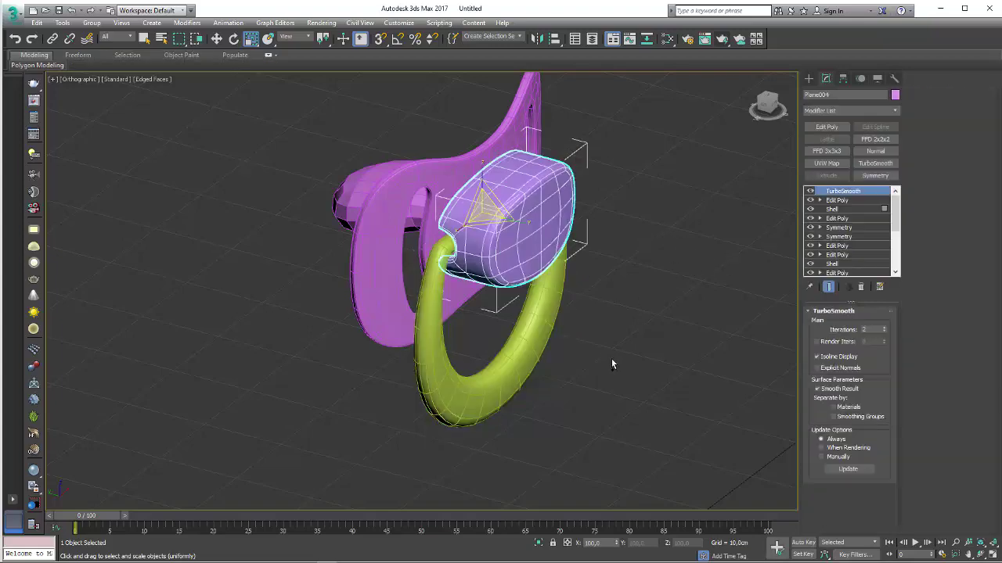
# Collapse the ring's stack up to its top Edit Poly, keeping TurboSmooth above
pyautogui.click(836, 201)
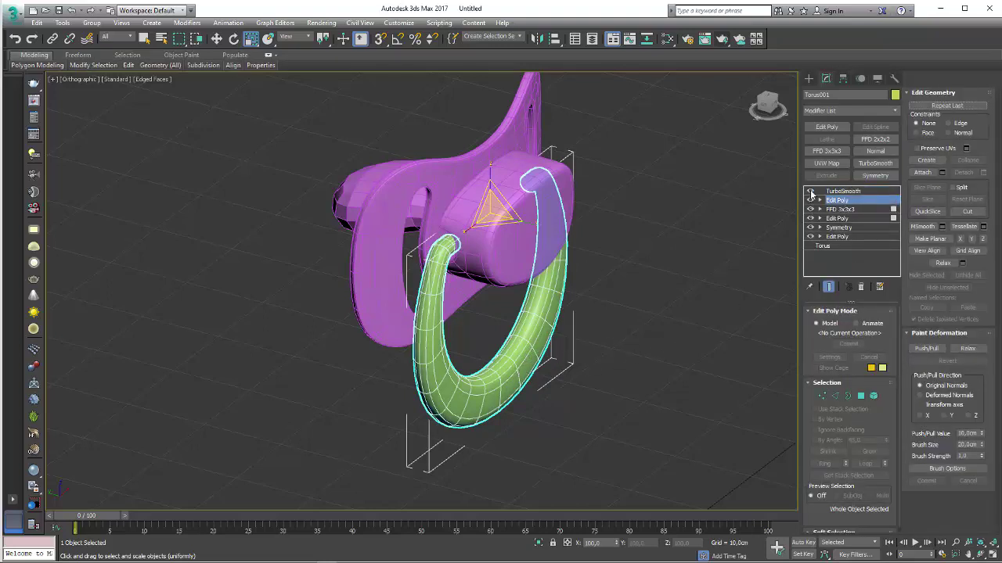
pyautogui.click(810, 192)
pyautogui.rightClick(555, 302)
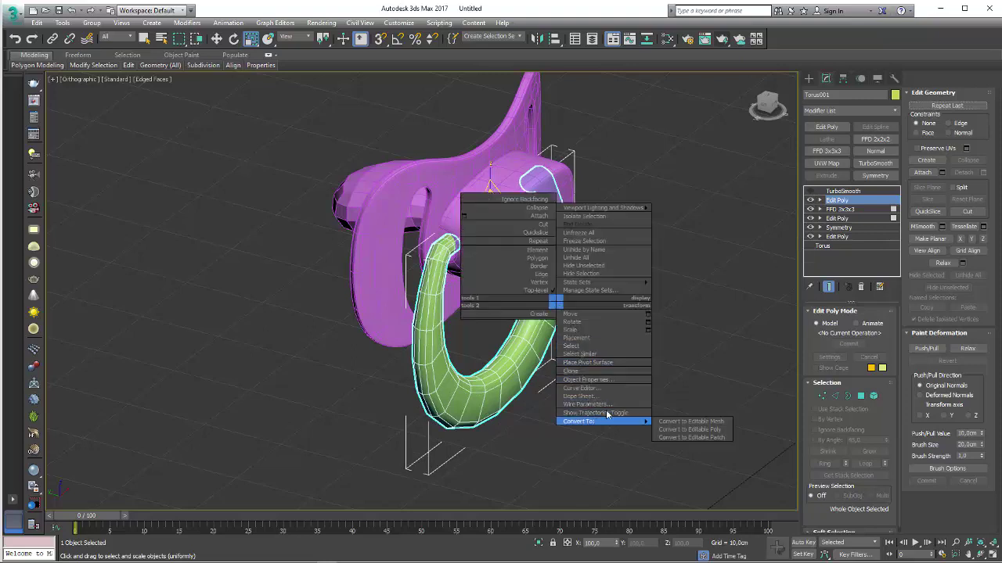
pyautogui.rightClick(836, 201)
pyautogui.rightClick(836, 200)
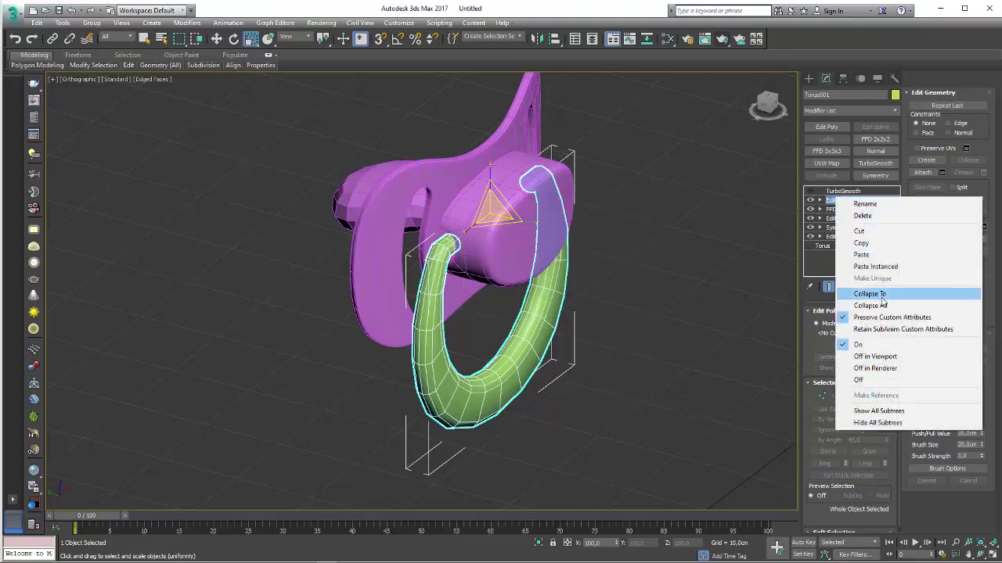
pyautogui.click(882, 297)
pyautogui.click(551, 332)
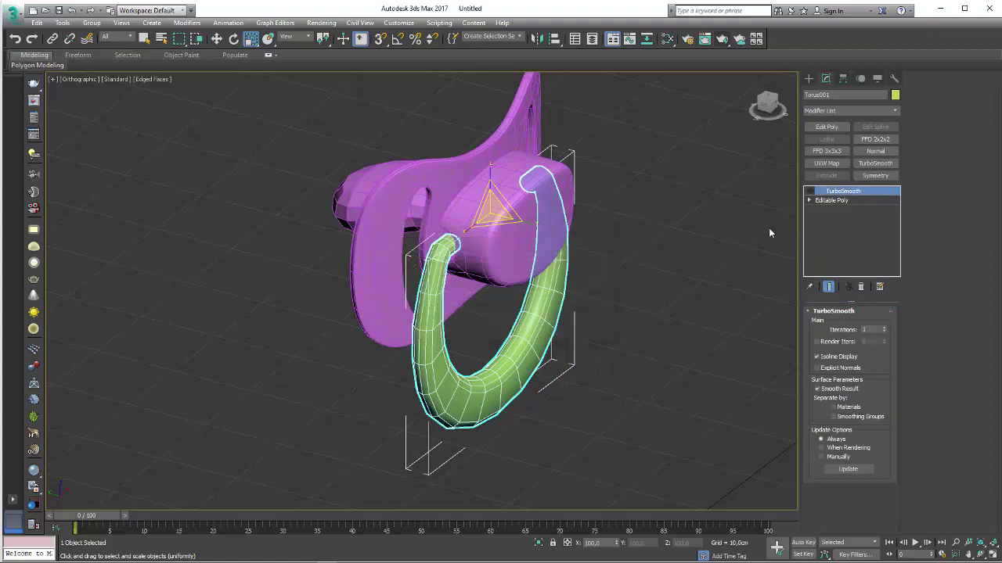
# Collapse the pink button's stack to Editable Poly beneath its TurboSmooth
pyautogui.click(521, 225)
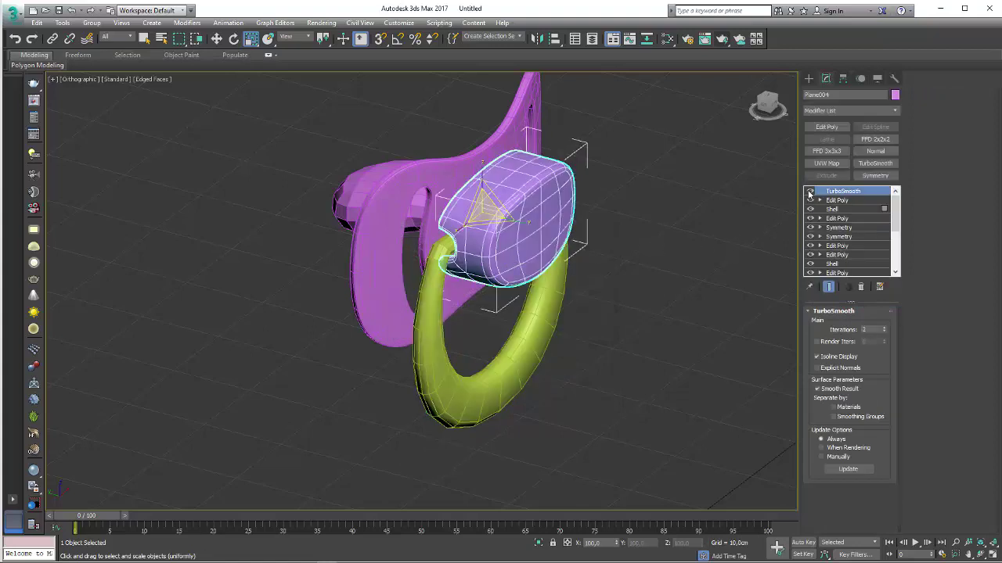
pyautogui.click(810, 194)
pyautogui.click(835, 200)
pyautogui.rightClick(836, 200)
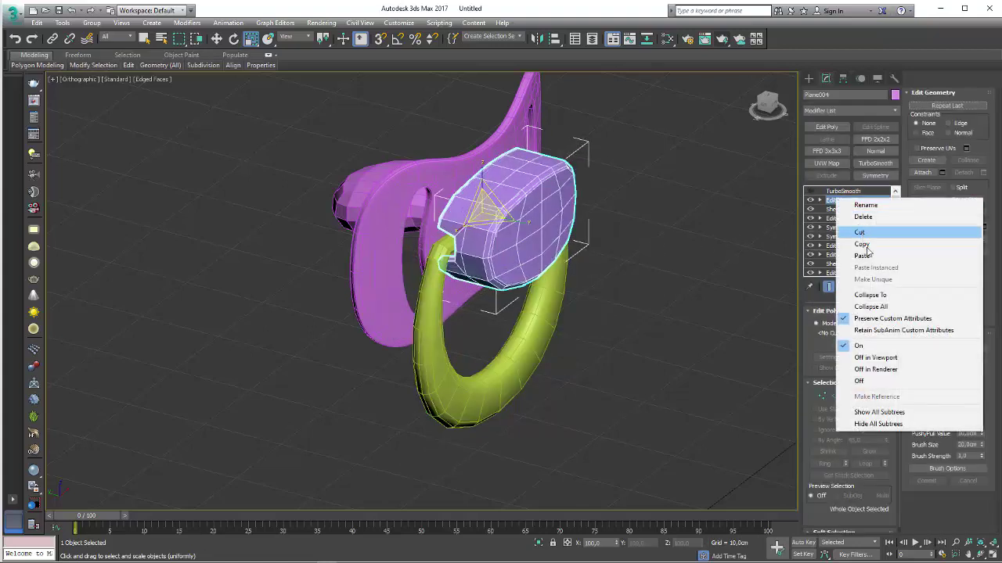
pyautogui.click(876, 296)
pyautogui.click(551, 333)
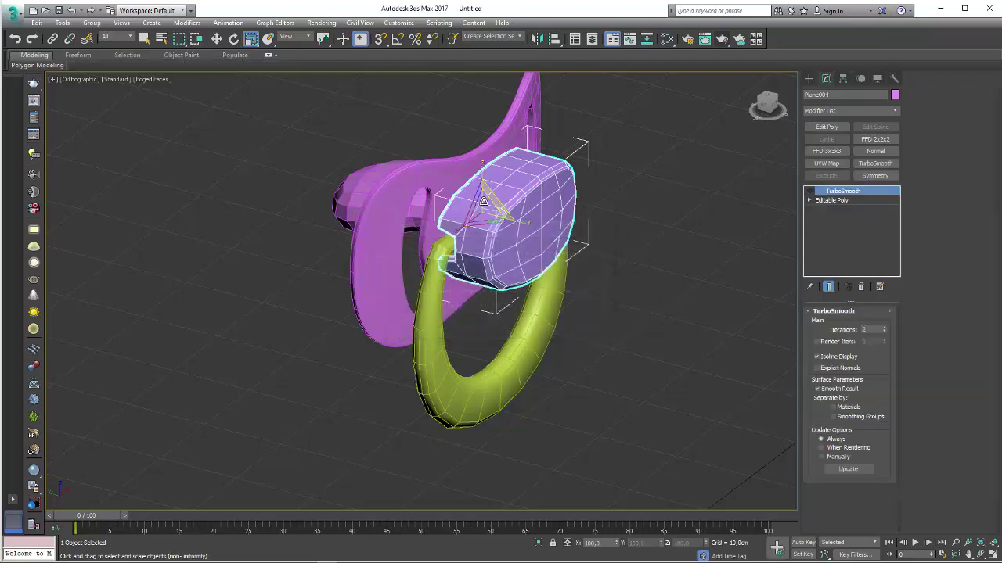
# Collapse the pink shield's stack to Editable Poly beneath its TurboSmooth
pyautogui.click(440, 192)
pyautogui.click(810, 192)
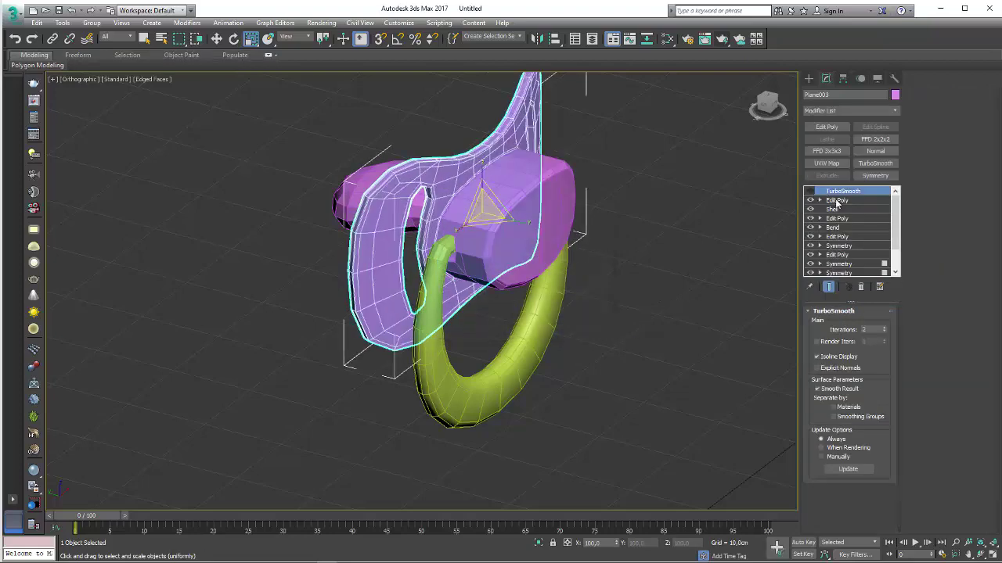
pyautogui.click(836, 200)
pyautogui.rightClick(830, 200)
pyautogui.click(857, 295)
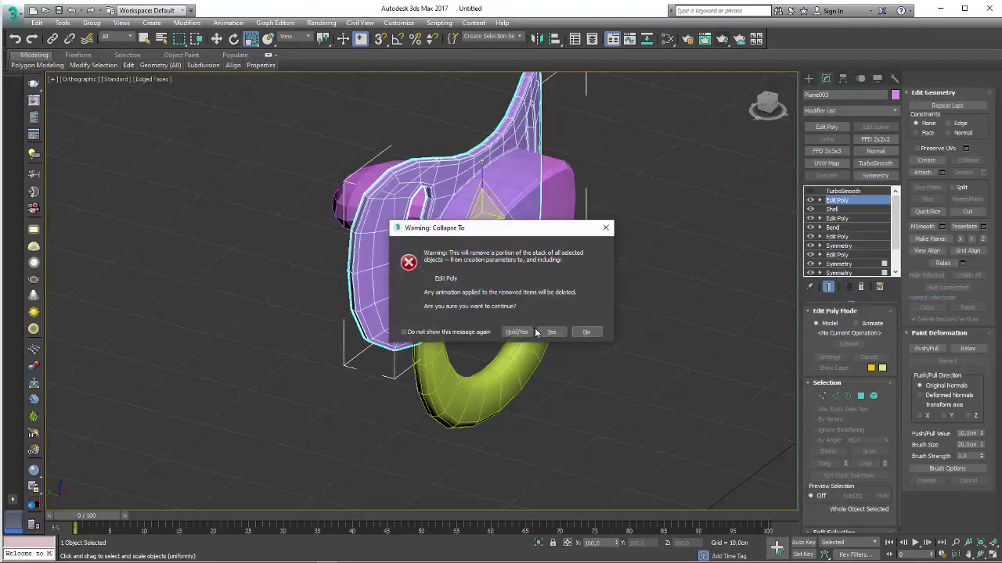
pyautogui.click(552, 333)
pyautogui.keyDown('alt'); pyautogui.moveTo(399, 251); pyautogui.dragTo(423, 243, button='middle'); pyautogui.keyUp('alt')
# Link the teat, button and green ring as children of the pink shield Plane003
pyautogui.click(423, 244)
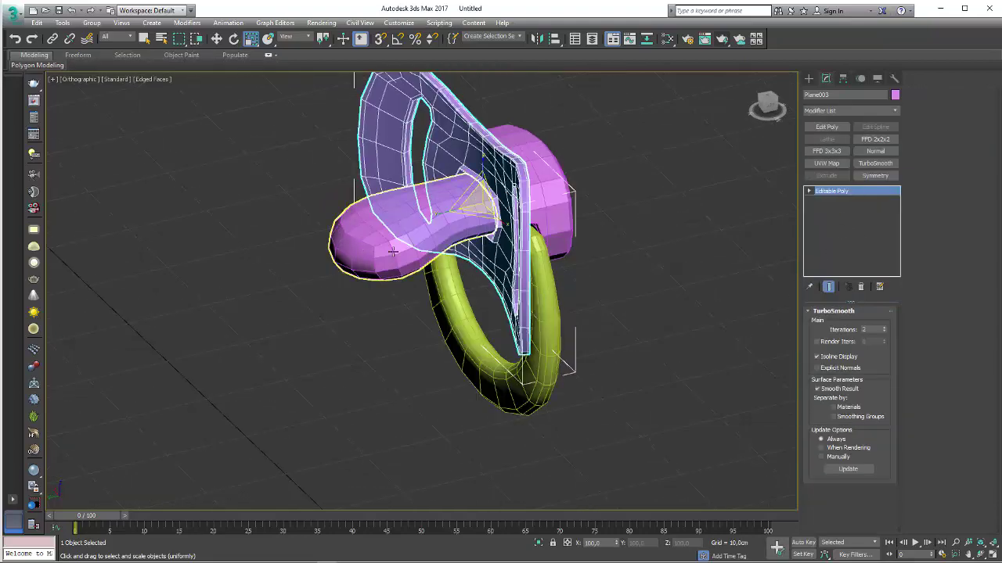
pyautogui.keyDown('alt'); pyautogui.moveTo(641, 237); pyautogui.dragTo(589, 236, button='middle'); pyautogui.keyUp('alt')
pyautogui.moveTo(662, 142); pyautogui.dragTo(517, 241)
pyautogui.keyDown('alt'); pyautogui.click(536, 205); pyautogui.keyUp('alt')
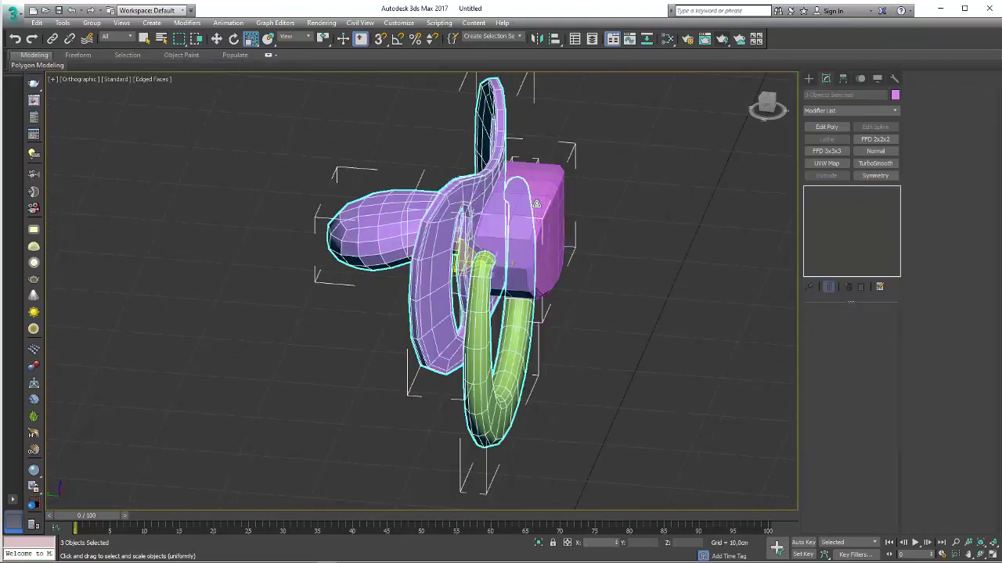
pyautogui.keyDown('alt'); pyautogui.click(352, 223); pyautogui.keyUp('alt')
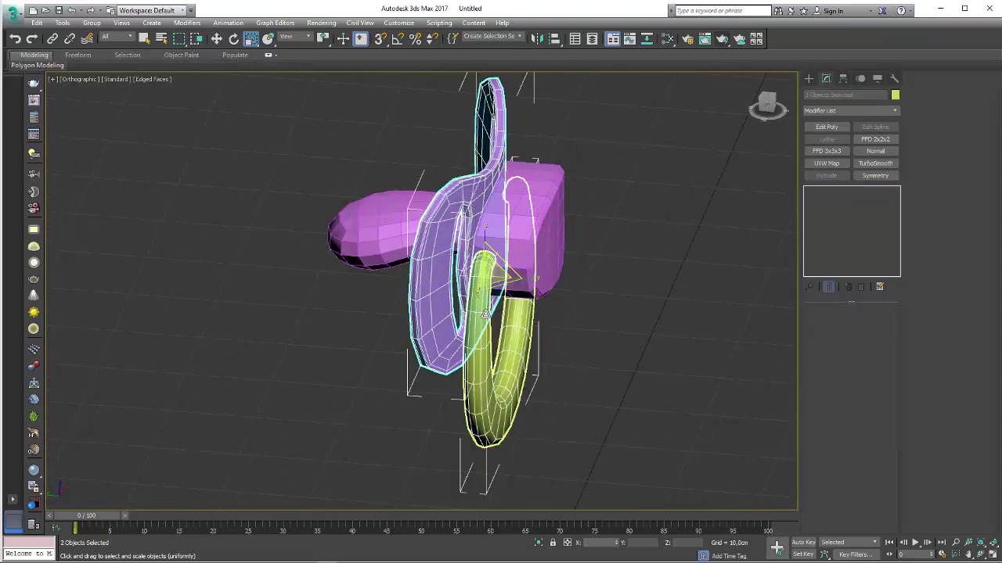
pyautogui.keyDown('alt'); pyautogui.click(481, 291); pyautogui.keyUp('alt')
pyautogui.click(52, 39)
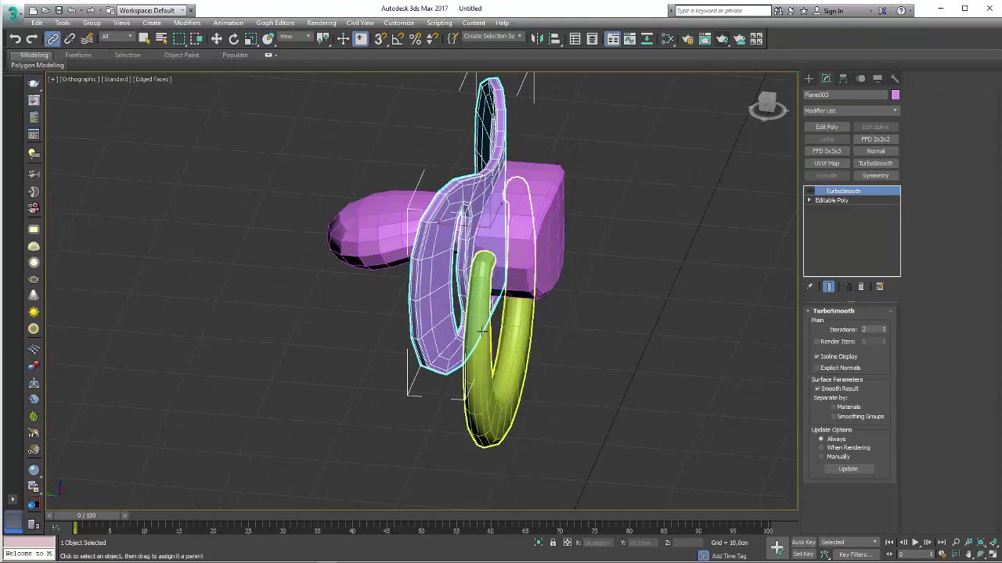
pyautogui.keyDown('ctrl'); pyautogui.click(487, 368); pyautogui.keyUp('ctrl')
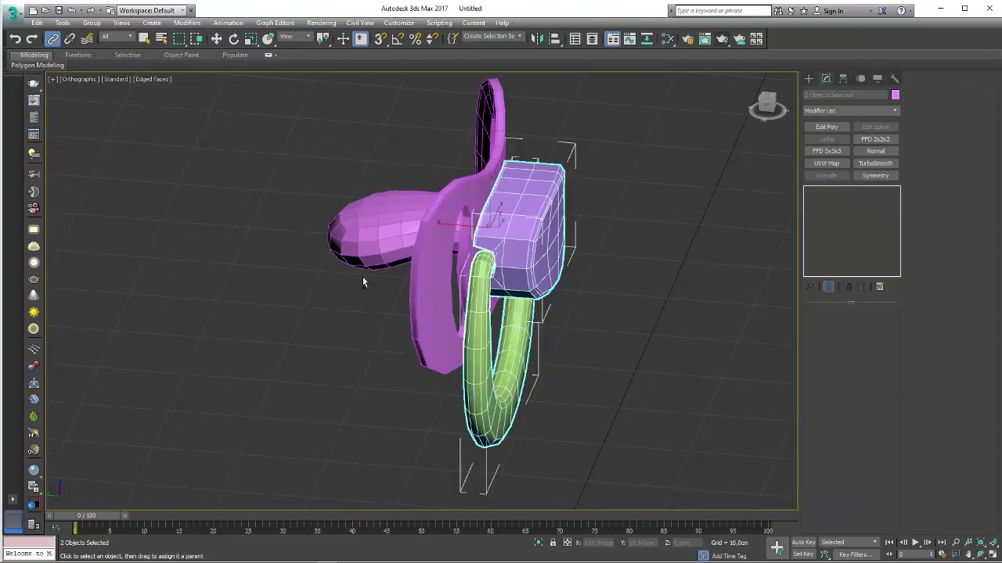
pyautogui.keyDown('ctrl'); pyautogui.click(364, 262); pyautogui.keyUp('ctrl')
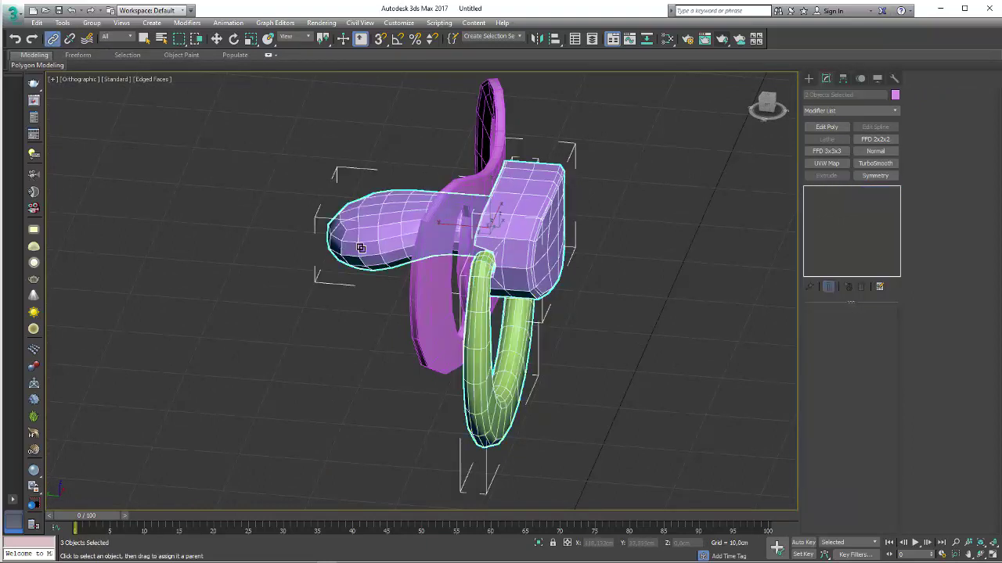
pyautogui.click(503, 129)
# Test-rotate the shield with its linked parts, then the green ring alone
pyautogui.press('e')
pyautogui.scroll(-3, 503, 129)
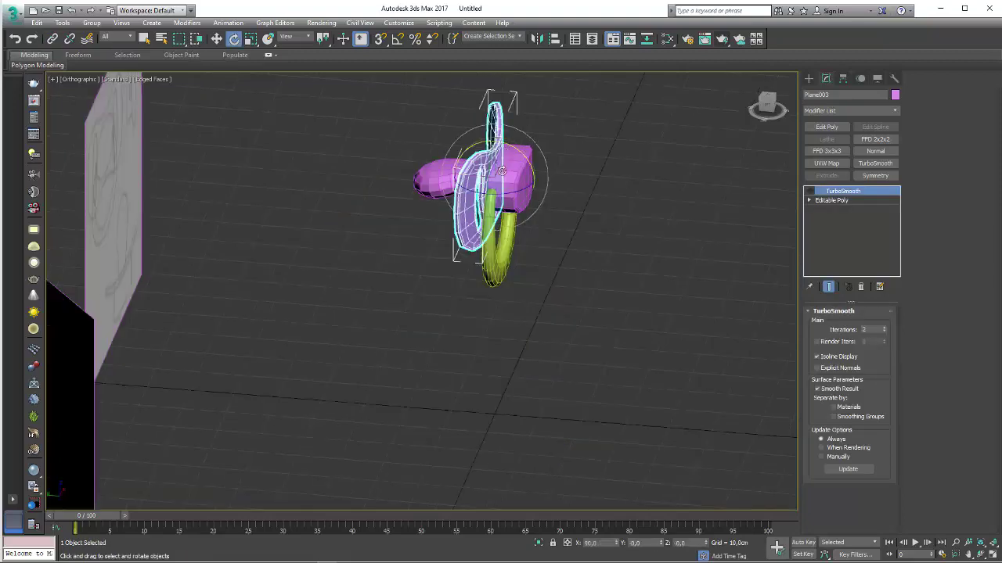
pyautogui.moveTo(515, 154); pyautogui.dragTo(583, 203)
pyautogui.click(485, 278)
pyautogui.moveTo(535, 165); pyautogui.dragTo(564, 184)
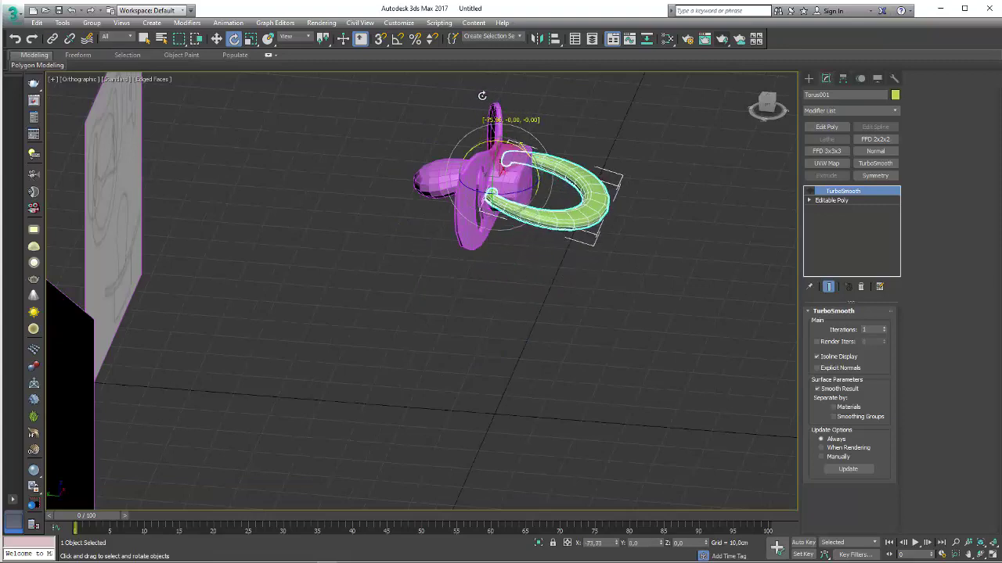
pyautogui.keyDown('alt'); pyautogui.moveTo(564, 184); pyautogui.dragTo(631, 130, button='middle'); pyautogui.keyUp('alt')
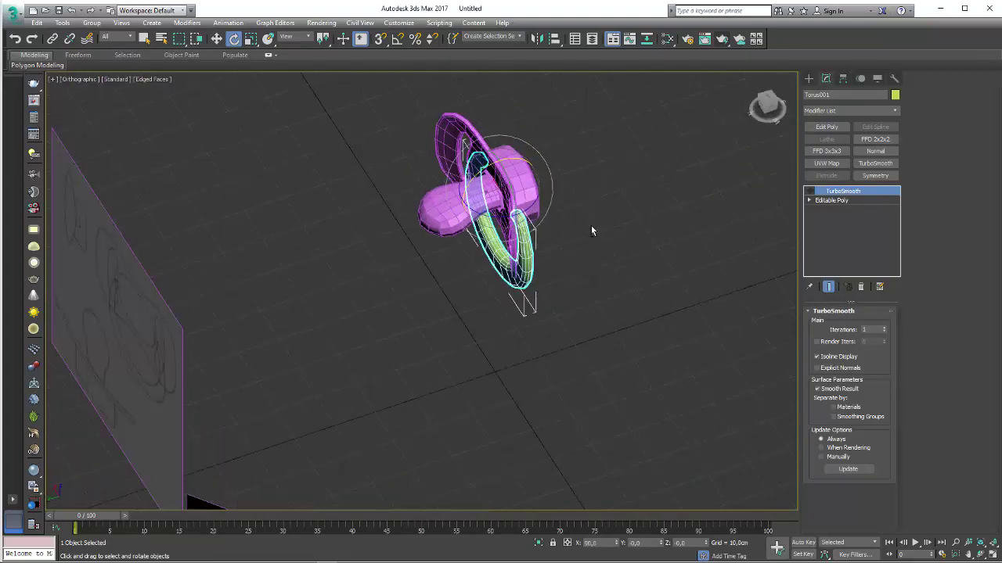
# Add TurboSmooth to all four pacifier parts with Isoline Display enabled
pyautogui.moveTo(631, 130); pyautogui.dragTo(285, 461)
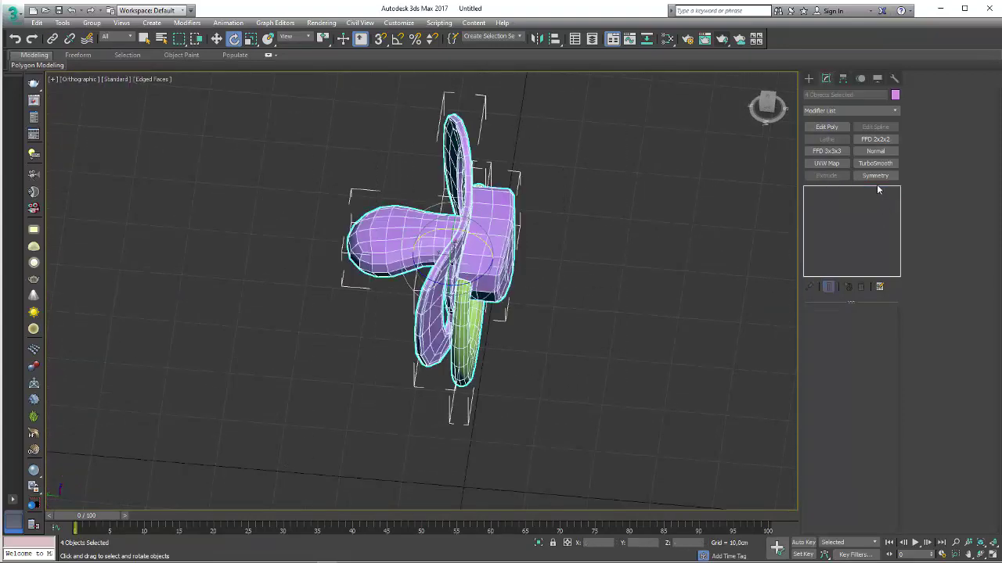
pyautogui.click(877, 163)
pyautogui.keyDown('alt'); pyautogui.moveTo(615, 292); pyautogui.dragTo(789, 349, button='middle'); pyautogui.keyUp('alt')
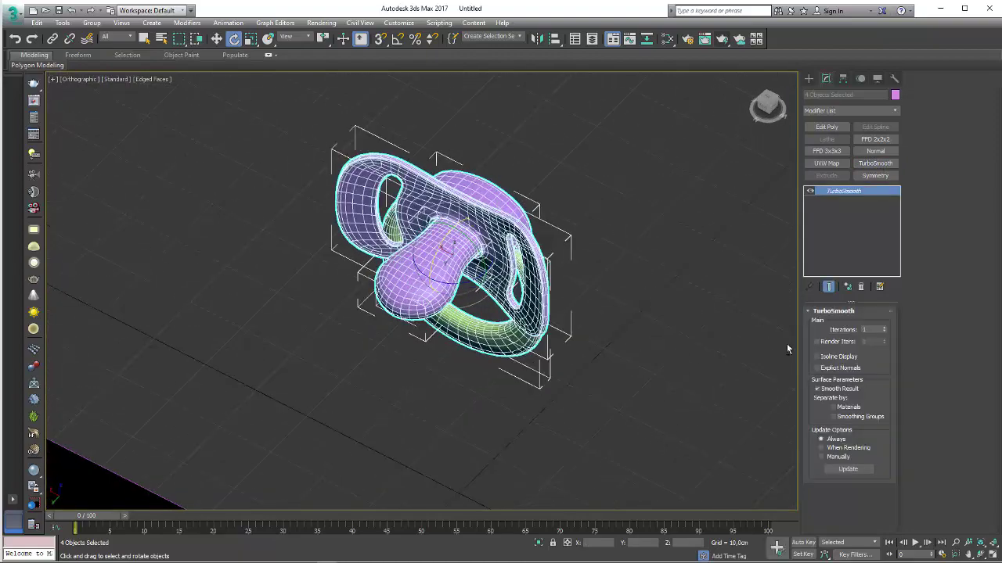
pyautogui.click(817, 357)
pyautogui.scroll(5, 765, 311)
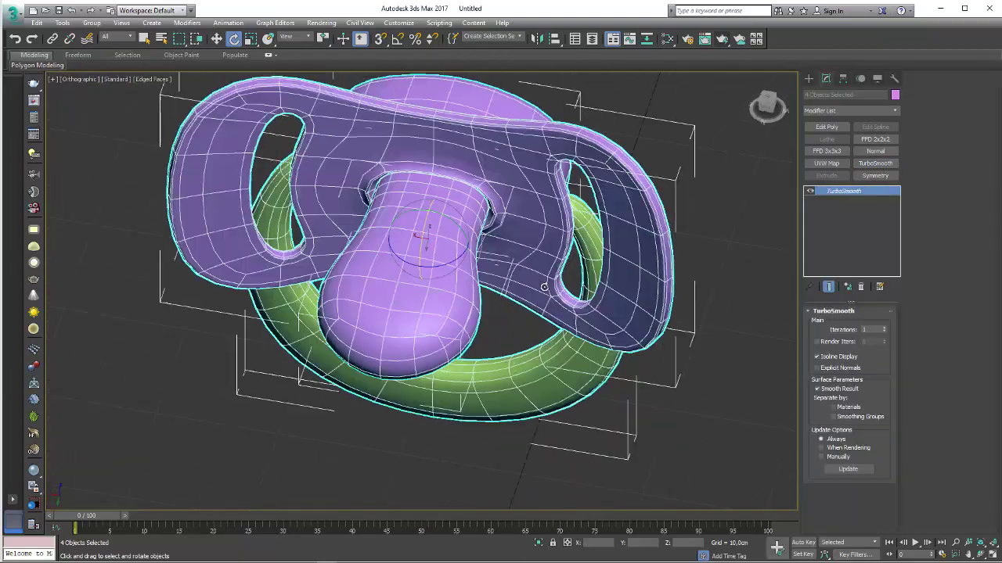
pyautogui.scroll(5, 764, 311)
pyautogui.click(765, 311)
# Adjust the nipple's TurboSmooth, then frame the scene in perspective and select the pacifier
pyautogui.click(561, 280)
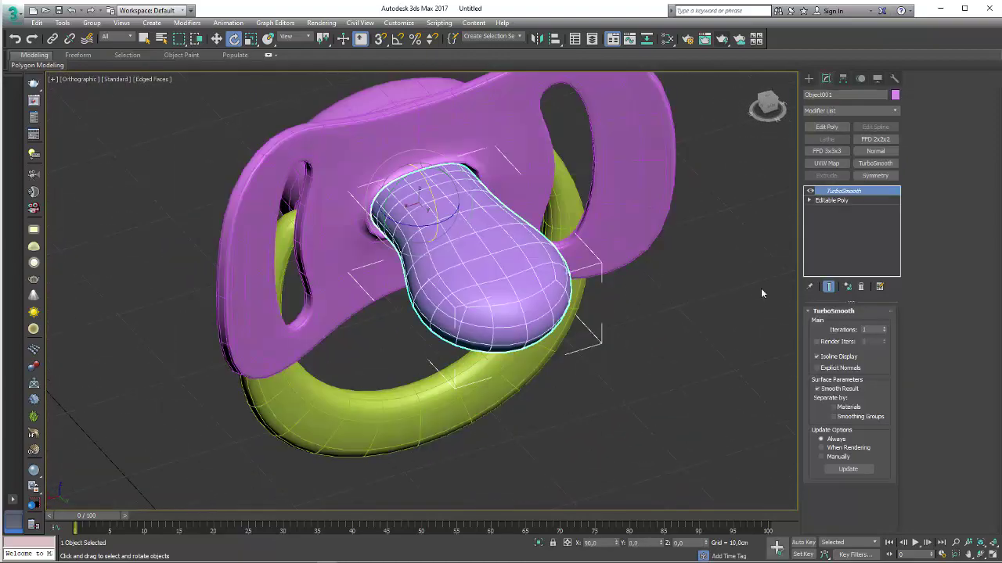
pyautogui.click(886, 334)
pyautogui.click(751, 334)
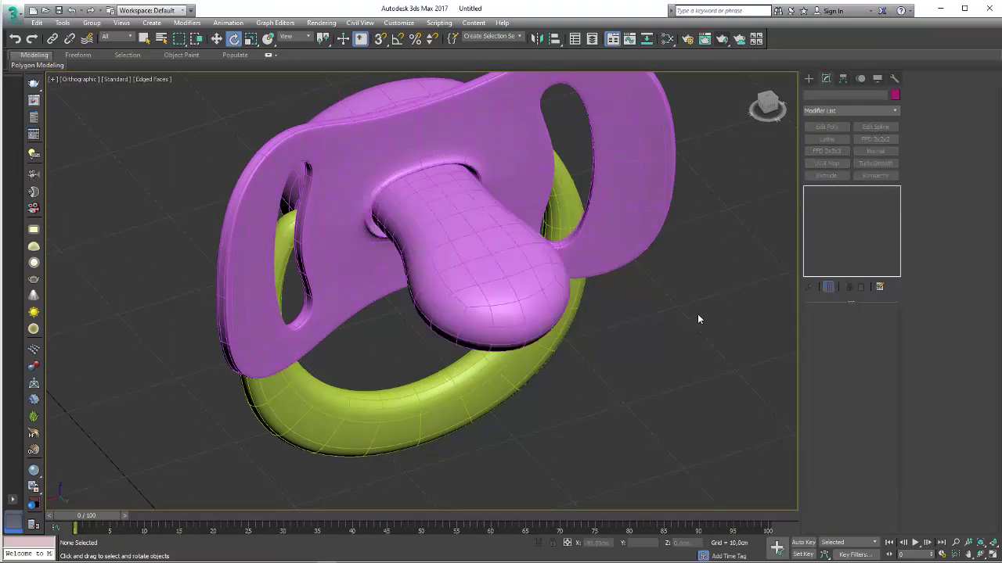
pyautogui.scroll(-3, 697, 313)
pyautogui.moveTo(640, 317)
pyautogui.keyDown('alt'); pyautogui.mouseDown(button='middle')
pyautogui.moveTo(539, 270)
pyautogui.moveTo(538, 223)
pyautogui.moveTo(524, 366)
pyautogui.moveTo(604, 420)
pyautogui.moveTo(577, 298)
pyautogui.mouseUp(button='middle'); pyautogui.keyUp('alt')
pyautogui.press('p')
pyautogui.press('z')
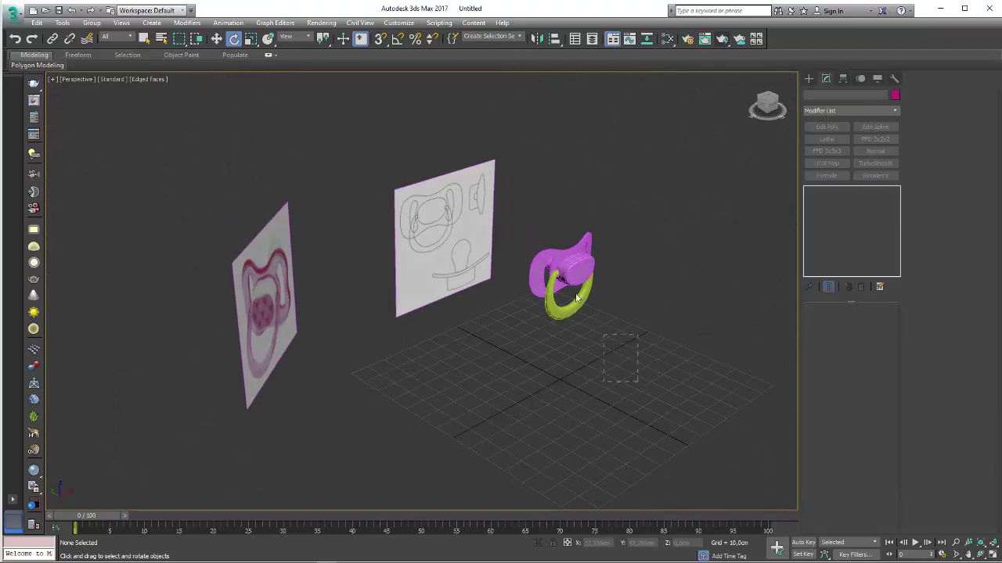
pyautogui.click(578, 297)
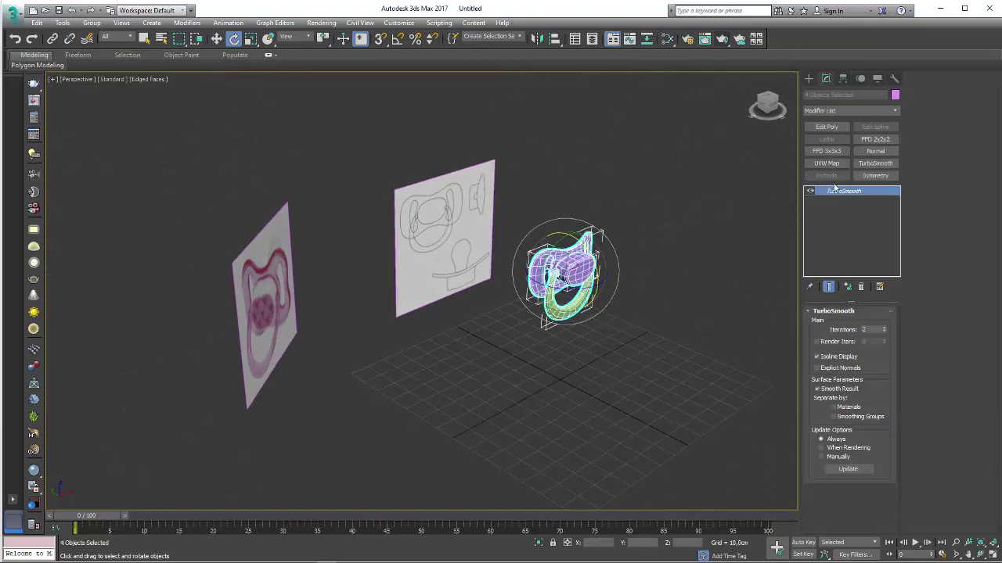
pyautogui.click(809, 79)
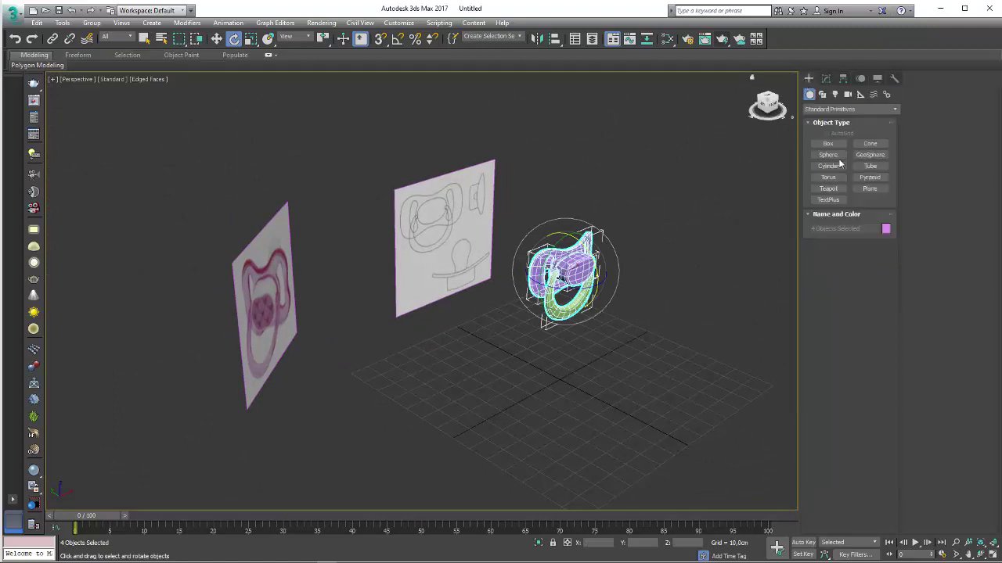
# Create a large 1x1-segment plane under the pacifier and add Edit Poly
pyautogui.click(869, 189)
pyautogui.moveTo(568, 384)
pyautogui.mouseDown()
pyautogui.moveTo(662, 445)
pyautogui.moveTo(795, 508)
pyautogui.mouseUp()
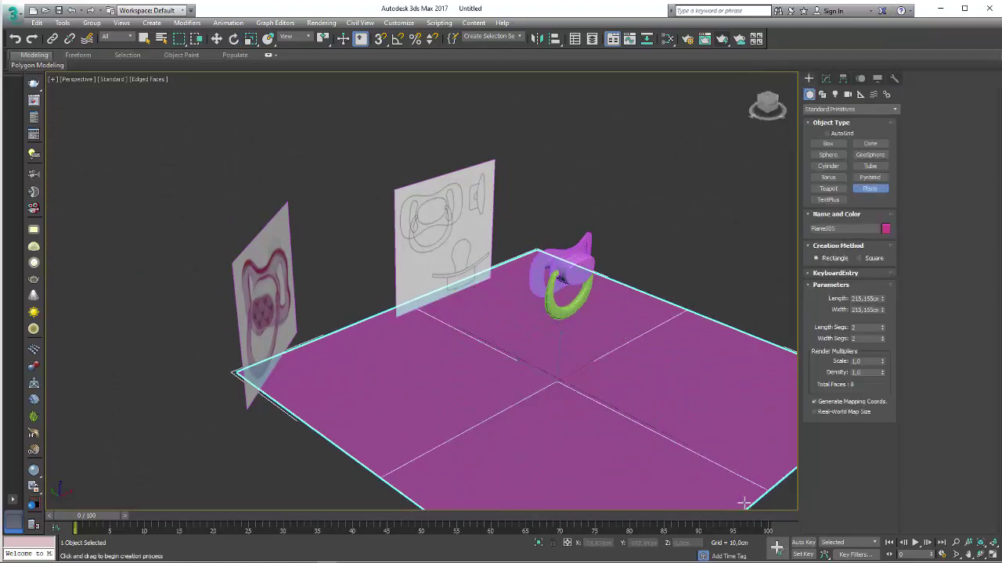
pyautogui.click(882, 329)
pyautogui.click(882, 340)
pyautogui.scroll(-4, 581, 319)
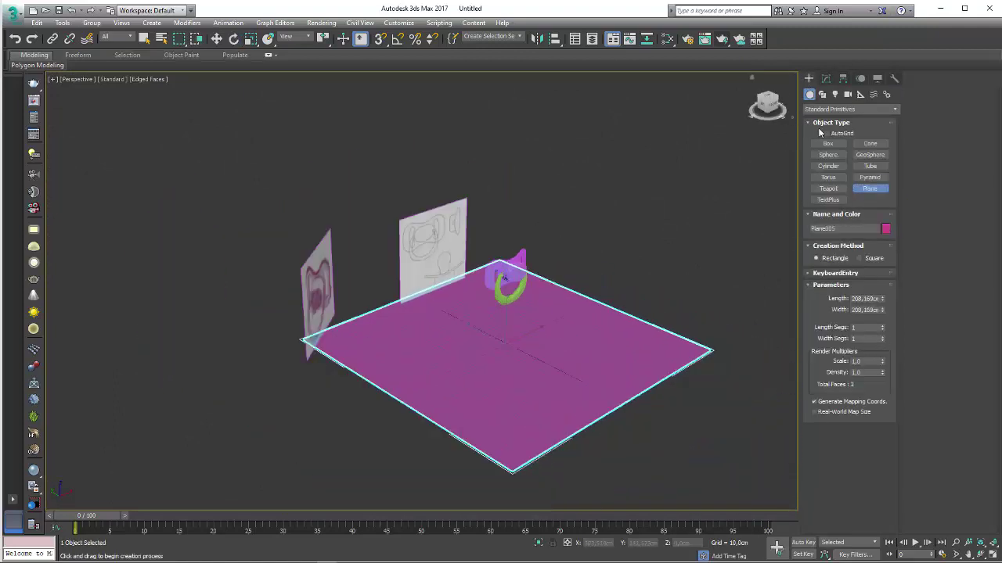
pyautogui.click(825, 78)
pyautogui.press('e')
pyautogui.click(826, 127)
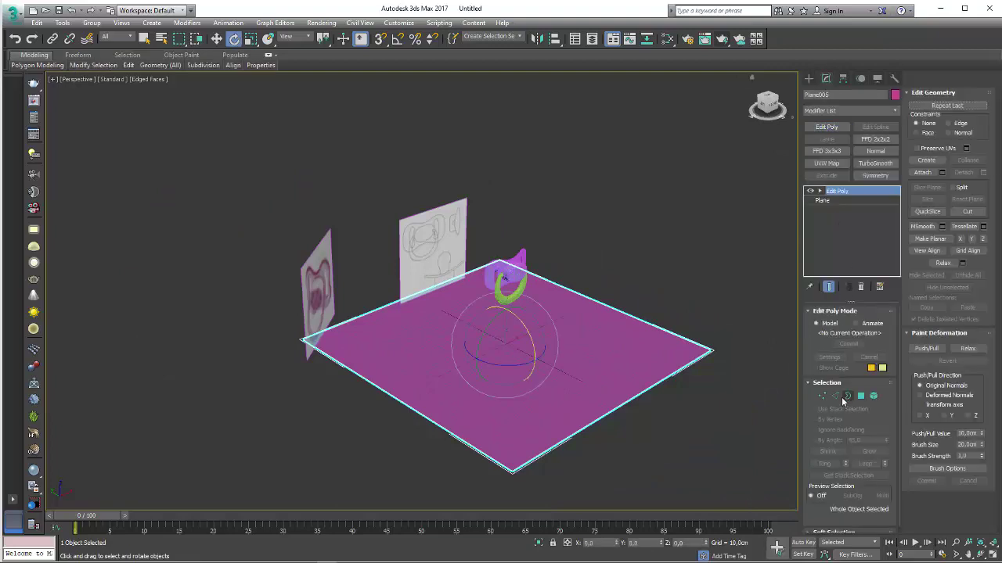
# Shift-move three plane edges up into walls and chamfer the corners 17.805cm
pyautogui.click(836, 397)
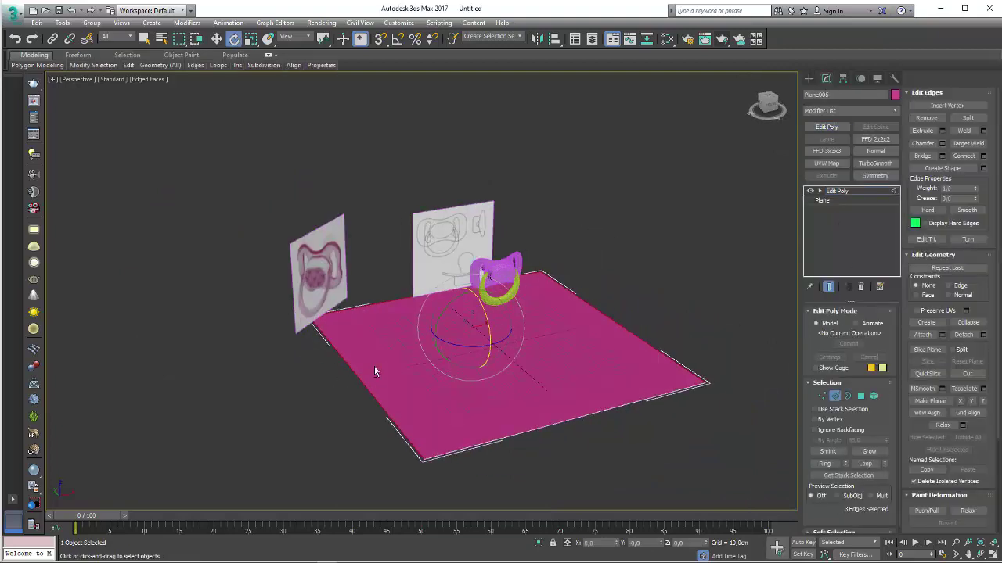
pyautogui.press('w')
pyautogui.keyDown('shift'); pyautogui.moveTo(470, 293); pyautogui.dragTo(467, 171); pyautogui.keyUp('shift')
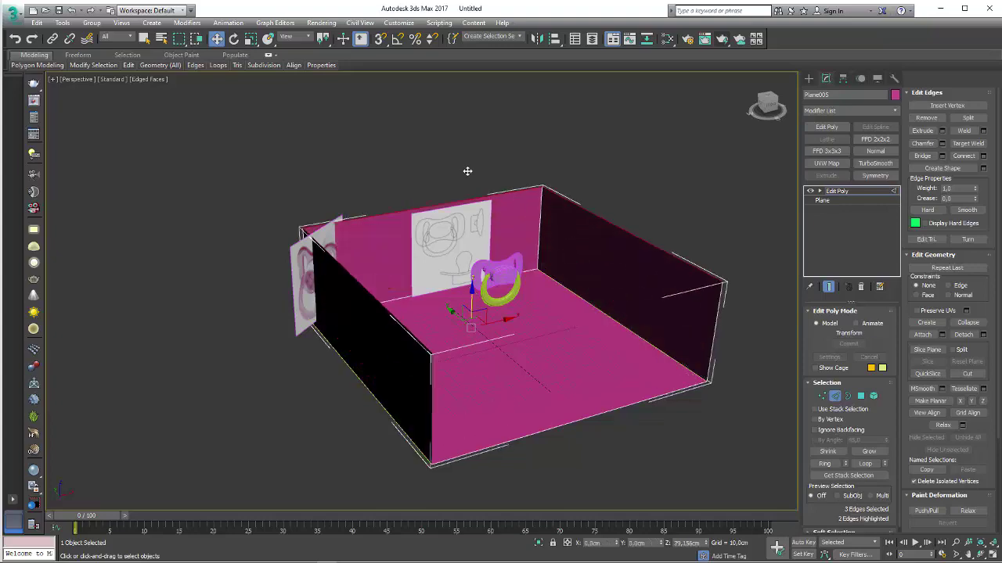
pyautogui.keyDown('alt'); pyautogui.moveTo(467, 171); pyautogui.dragTo(438, 219, button='middle'); pyautogui.keyUp('alt')
pyautogui.scroll(3, 420, 254)
pyautogui.moveTo(443, 412); pyautogui.dragTo(443, 412)
pyautogui.keyDown('alt'); pyautogui.moveTo(442, 412); pyautogui.dragTo(667, 292, button='middle'); pyautogui.keyUp('alt')
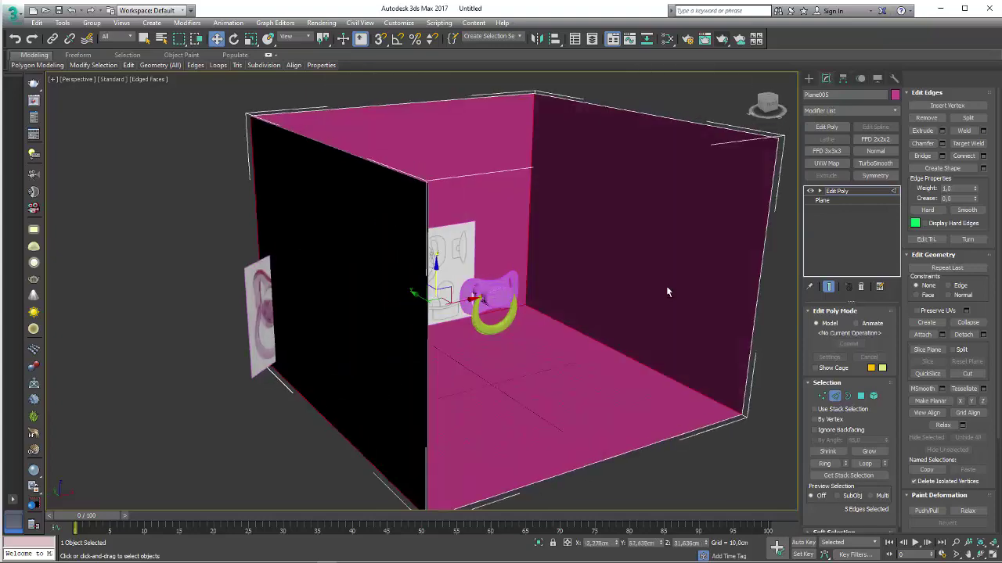
pyautogui.moveTo(470, 329)
pyautogui.keyDown('alt'); pyautogui.mouseDown(button='middle')
pyautogui.moveTo(527, 324)
pyautogui.moveTo(438, 321)
pyautogui.mouseUp(button='middle'); pyautogui.keyUp('alt')
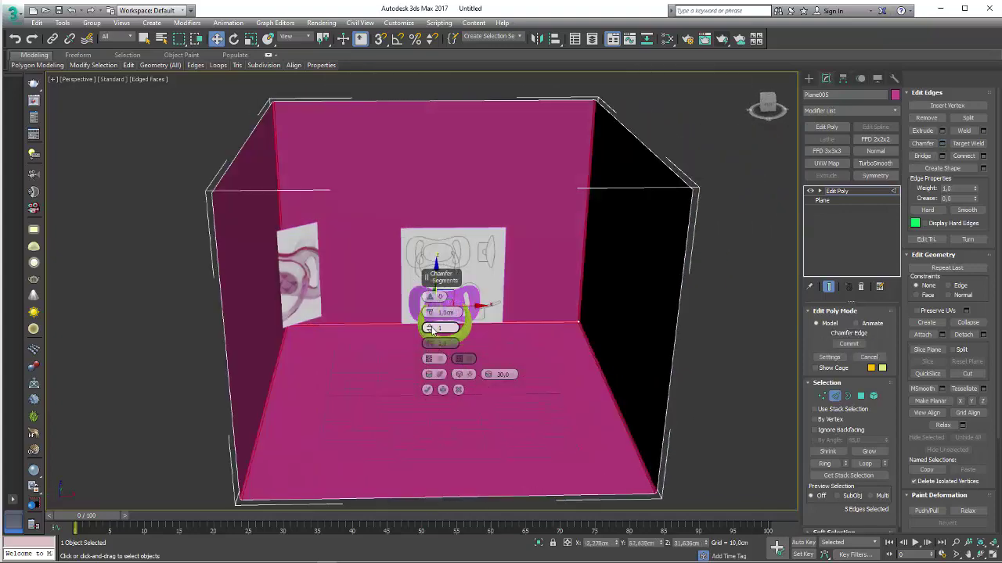
pyautogui.moveTo(428, 312)
pyautogui.mouseDown()
pyautogui.moveTo(430, 212)
pyautogui.moveTo(429, 305)
pyautogui.mouseUp()
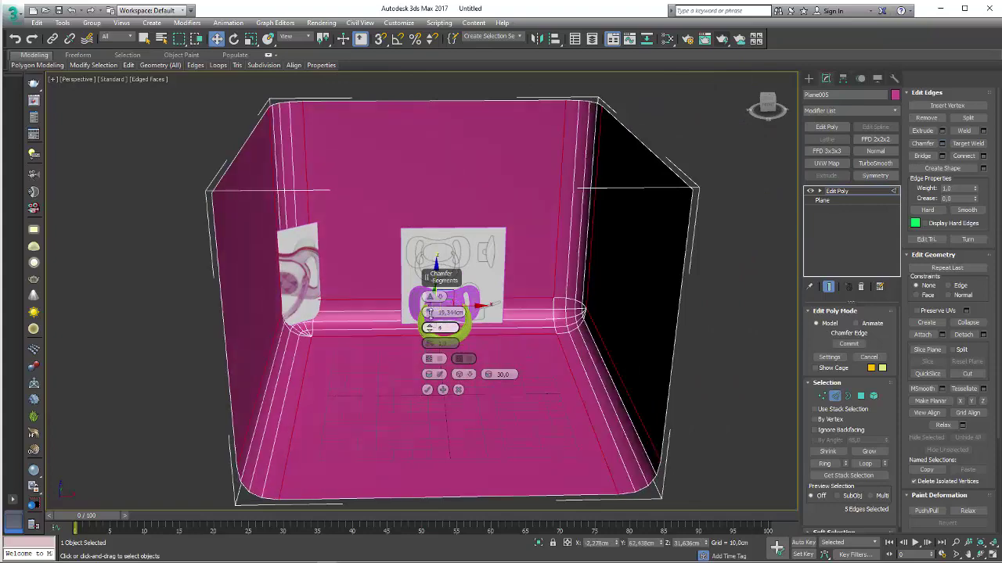
pyautogui.click(427, 390)
pyautogui.click(864, 196)
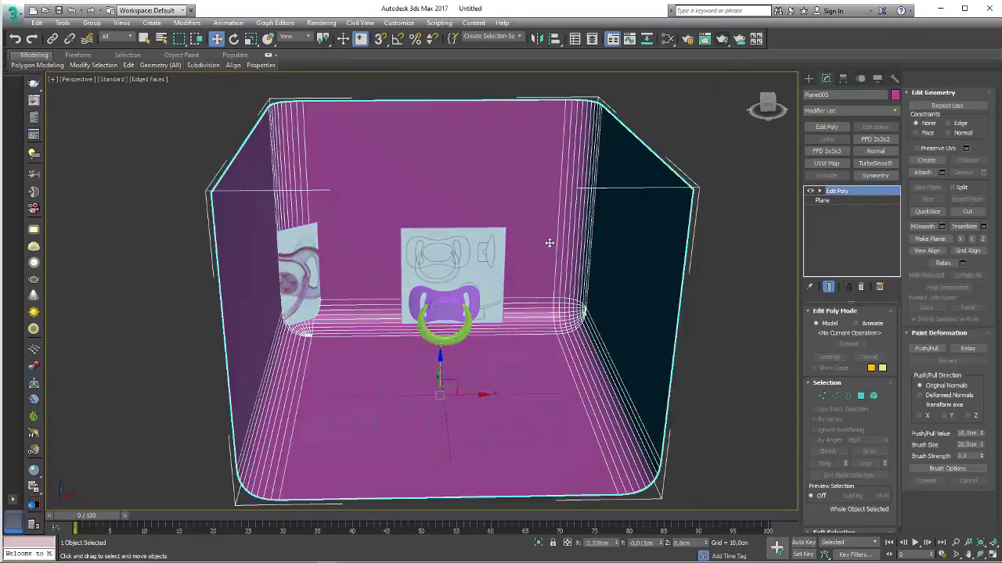
# Move both reference image planes out of the backdrop room
pyautogui.click(311, 266)
pyautogui.keyDown('ctrl'); pyautogui.click(407, 277); pyautogui.keyUp('ctrl')
pyautogui.moveTo(317, 276); pyautogui.dragTo(83, 274)
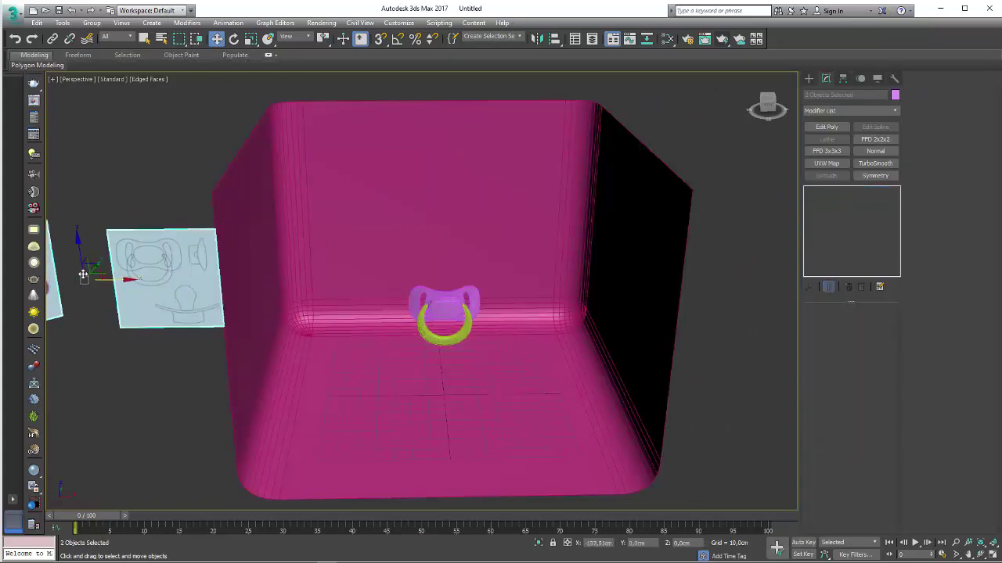
pyautogui.scroll(-2, 297, 236)
pyautogui.scroll(-4, 297, 236)
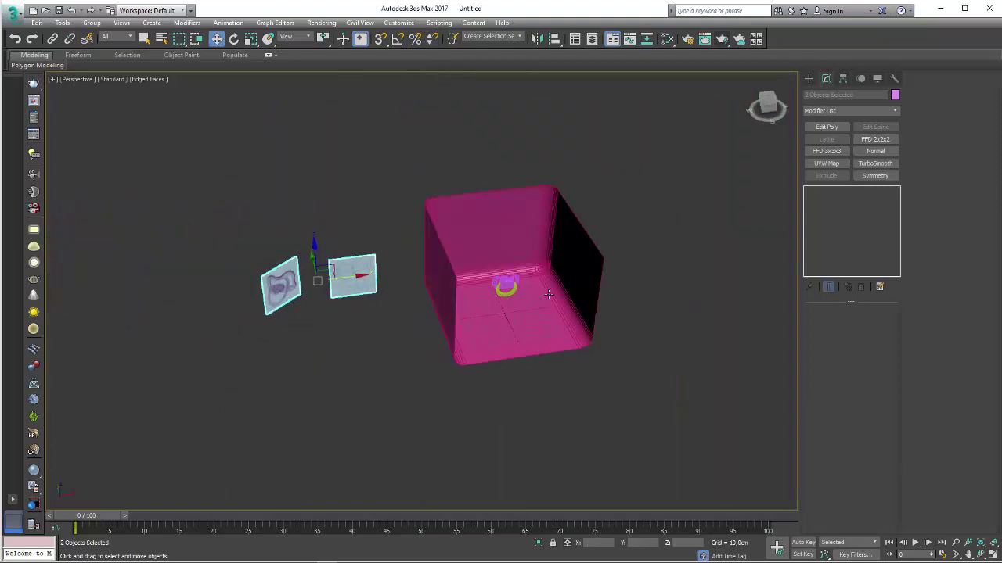
pyautogui.moveTo(638, 151)
pyautogui.mouseDown(button='middle')
pyautogui.moveTo(624, 157)
pyautogui.moveTo(642, 134)
pyautogui.moveTo(641, 175)
pyautogui.mouseUp(button='middle')
pyautogui.scroll(4, 617, 154)
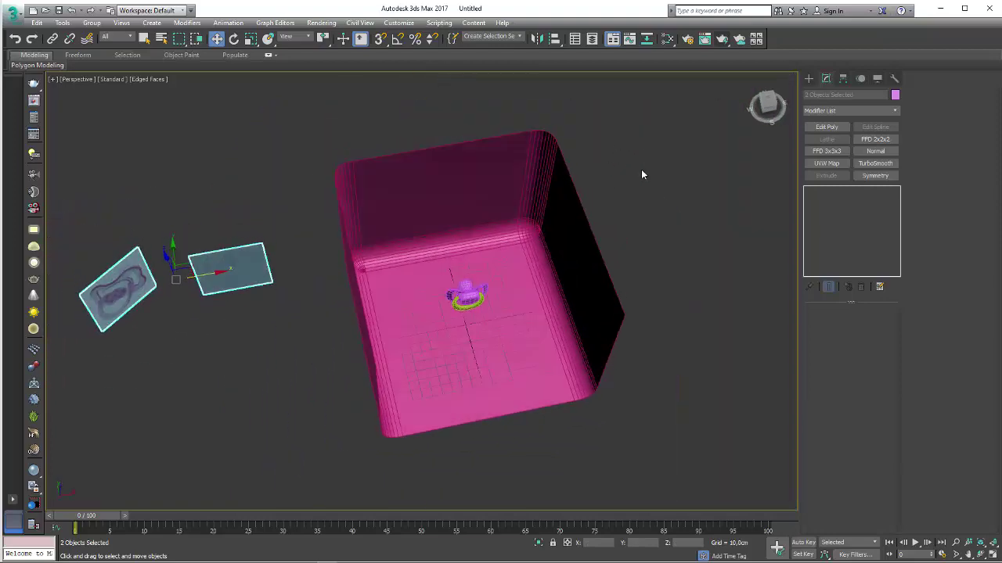
# Switch the production renderer from Scanline to V-Ray Next, update 1.1
pyautogui.click(688, 43)
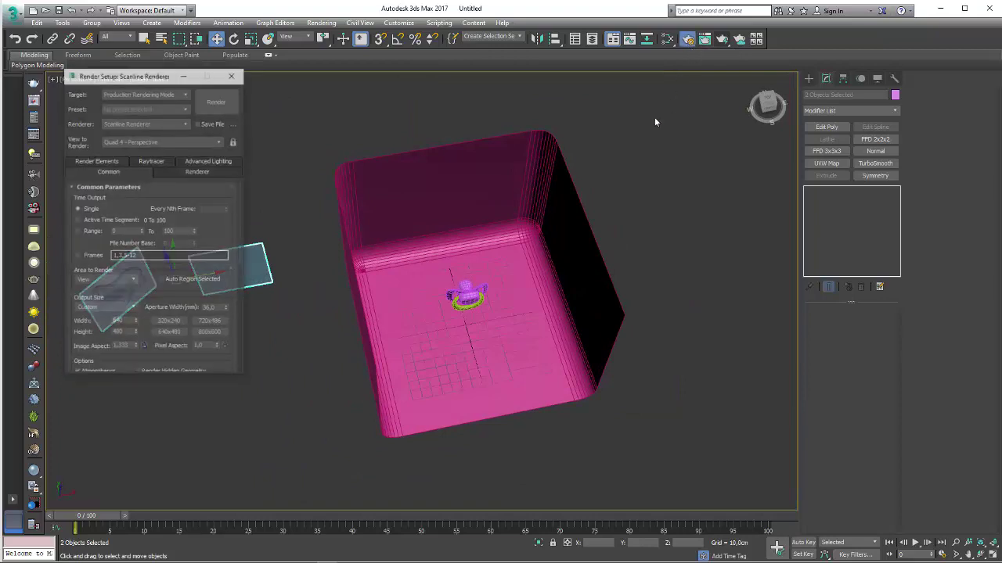
pyautogui.click(143, 122)
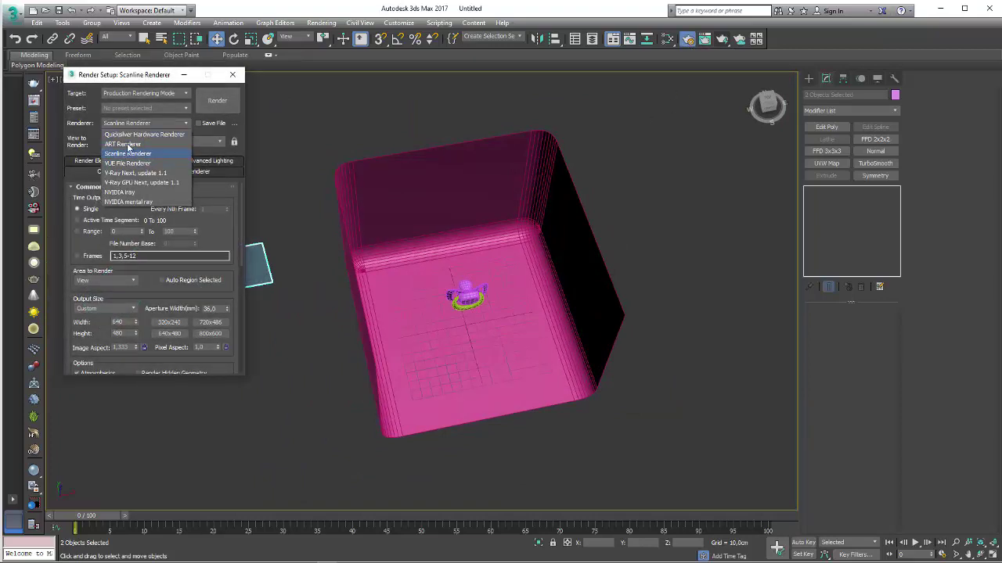
pyautogui.click(138, 173)
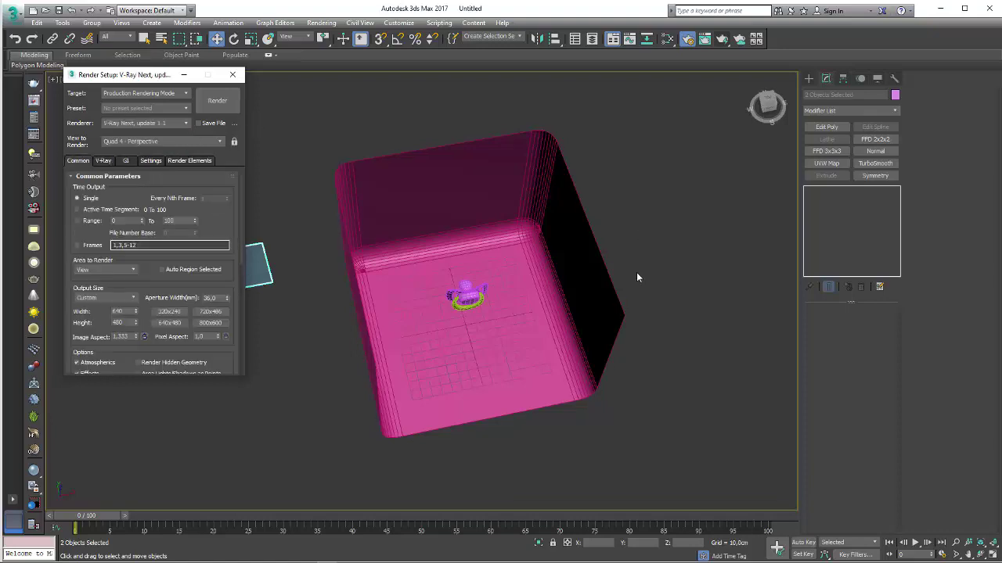
pyautogui.click(231, 75)
pyautogui.keyDown('alt'); pyautogui.moveTo(470, 297); pyautogui.dragTo(712, 105, button='middle'); pyautogui.keyUp('alt')
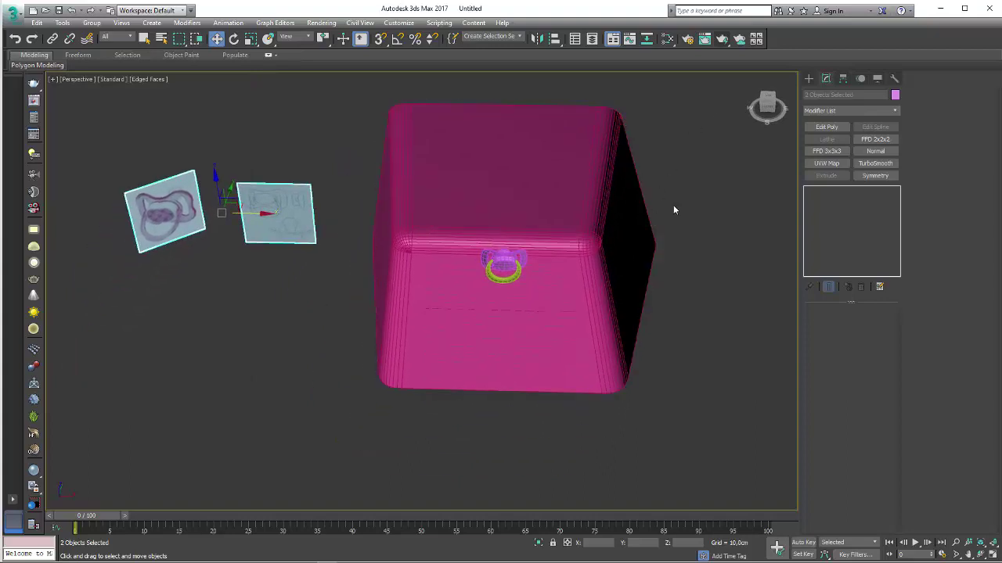
# Create VRayLight001, a V-Ray plane light, and raise it above the backdrop box
pyautogui.click(810, 78)
pyautogui.click(835, 94)
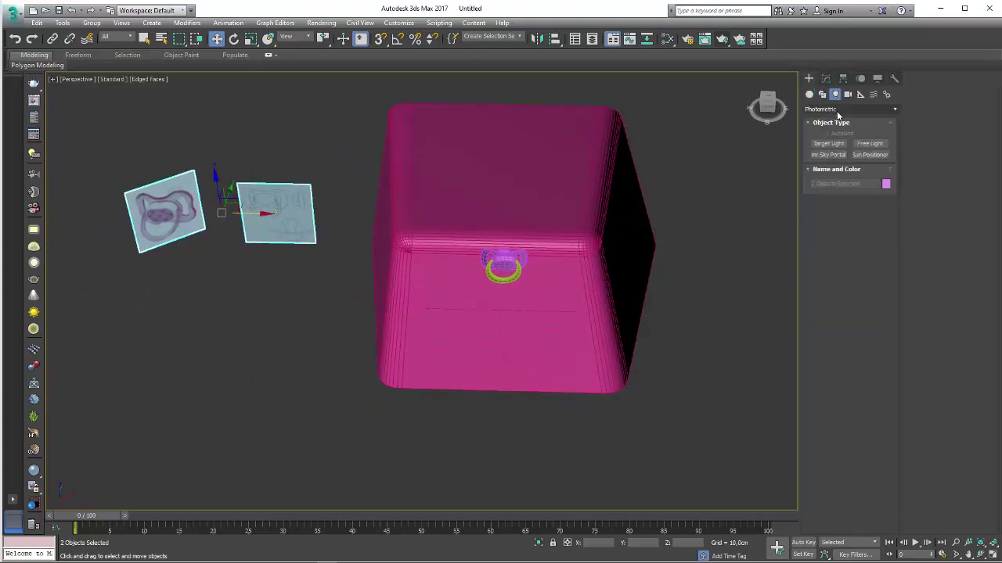
pyautogui.click(837, 109)
pyautogui.click(830, 140)
pyautogui.click(828, 143)
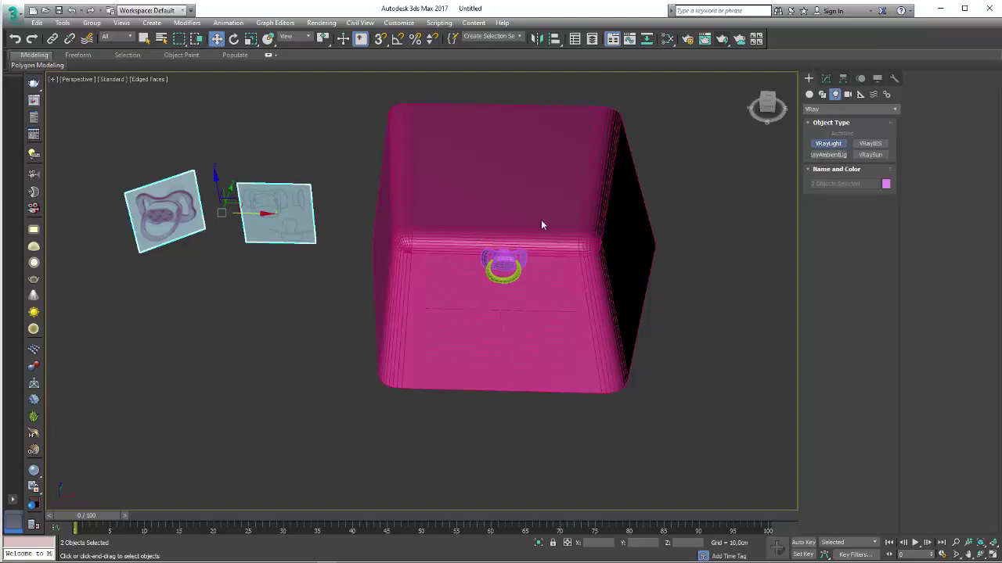
pyautogui.moveTo(540, 222); pyautogui.dragTo(479, 297)
pyautogui.moveTo(417, 281); pyautogui.dragTo(606, 375)
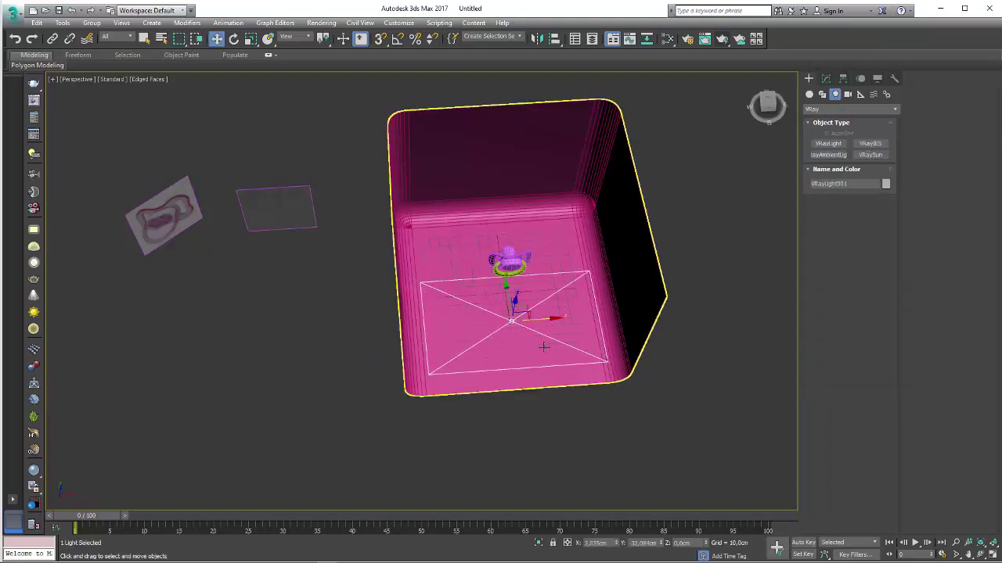
pyautogui.keyDown('alt'); pyautogui.moveTo(500, 329); pyautogui.dragTo(510, 279, button='middle'); pyautogui.keyUp('alt')
pyautogui.moveTo(510, 279); pyautogui.dragTo(521, 125)
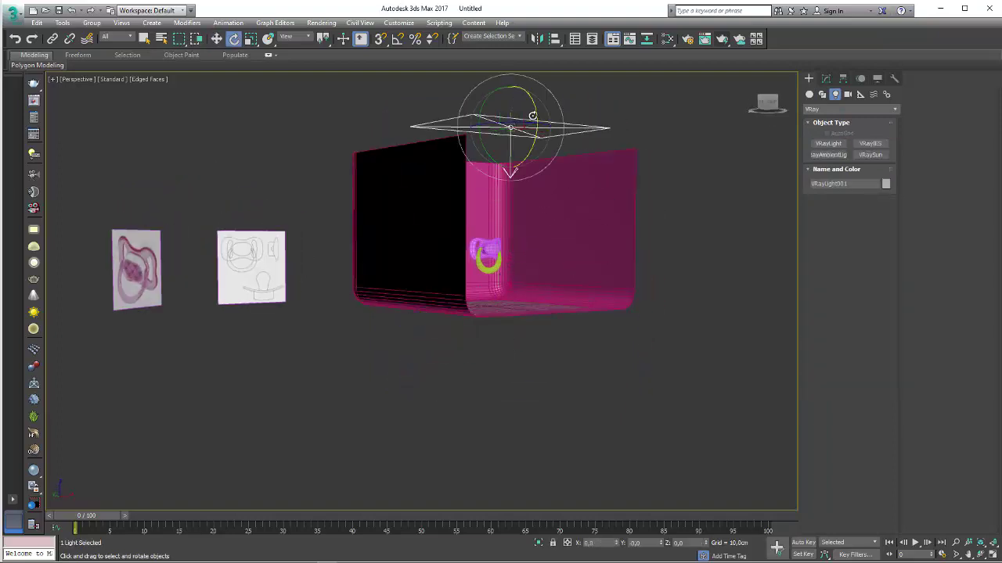
pyautogui.keyDown('alt'); pyautogui.moveTo(520, 126); pyautogui.dragTo(509, 110, button='middle'); pyautogui.keyUp('alt')
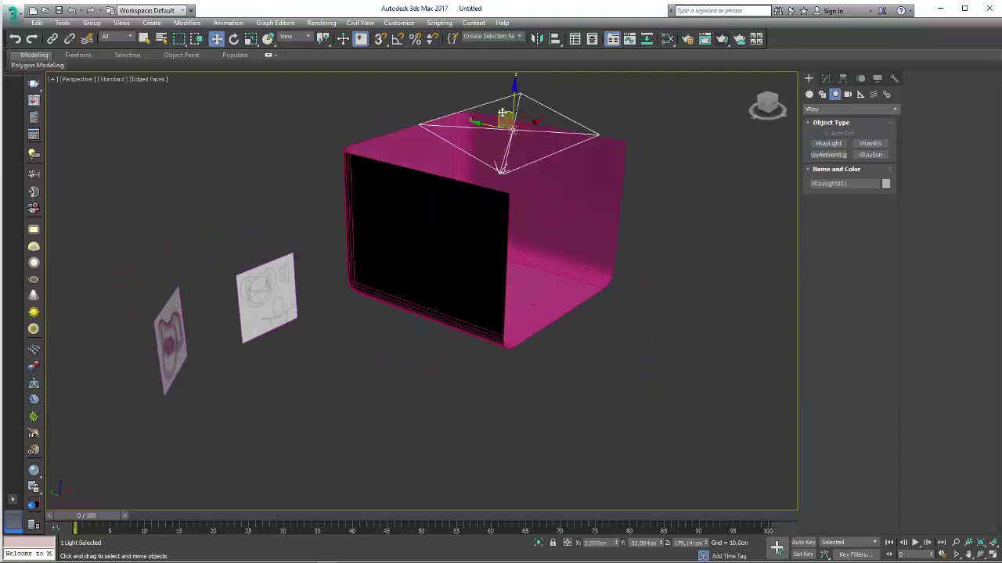
pyautogui.moveTo(509, 110); pyautogui.dragTo(565, 129)
# Check the light's Multiplier of 15.0, then zoom in and select the nipple
pyautogui.click(826, 79)
pyautogui.keyDown('alt'); pyautogui.moveTo(727, 230); pyautogui.dragTo(853, 334, button='middle'); pyautogui.keyUp('alt')
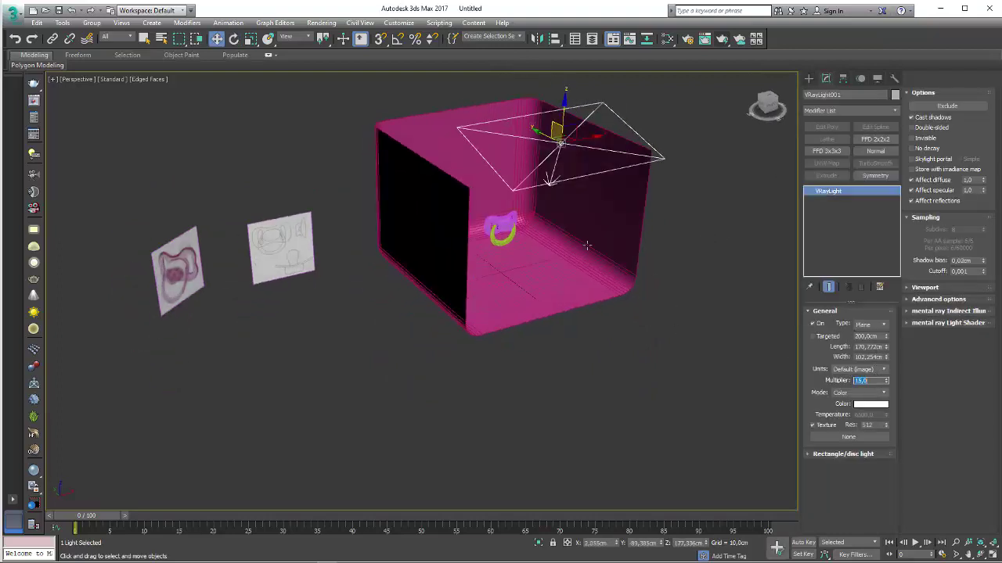
pyautogui.scroll(5, 512, 247)
pyautogui.scroll(3, 519, 239)
pyautogui.scroll(2, 519, 239)
pyautogui.scroll(2, 509, 229)
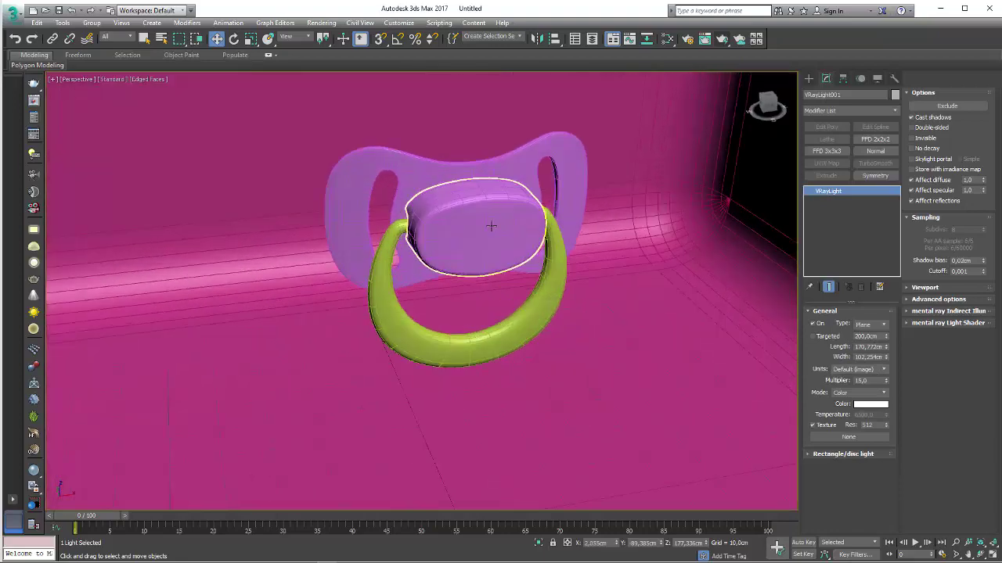
pyautogui.click(490, 226)
pyautogui.moveTo(649, 126); pyautogui.dragTo(641, 189, button='middle')
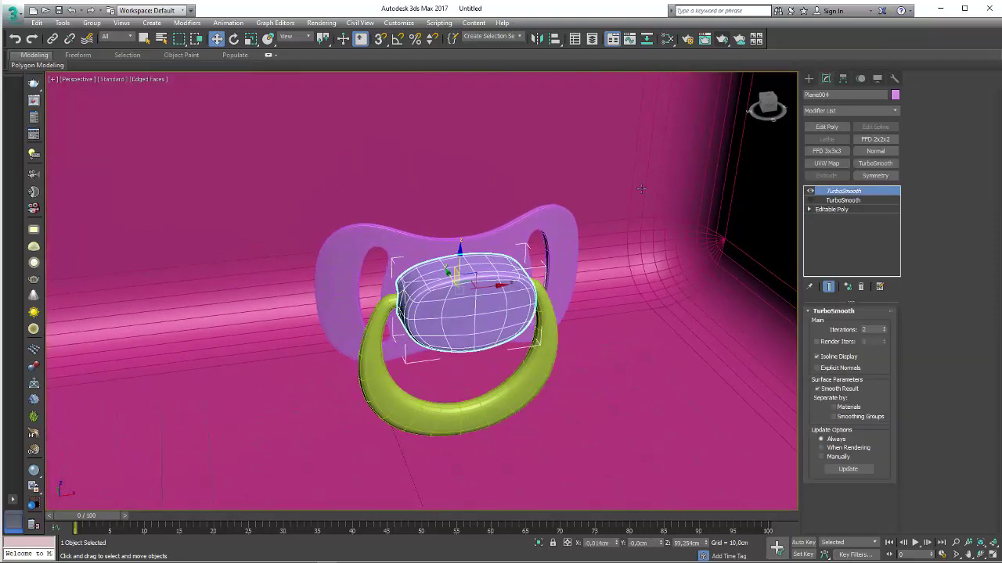
# Run a test render, then rotate the butterfly shield with Angle Snap on
pyautogui.click(728, 43)
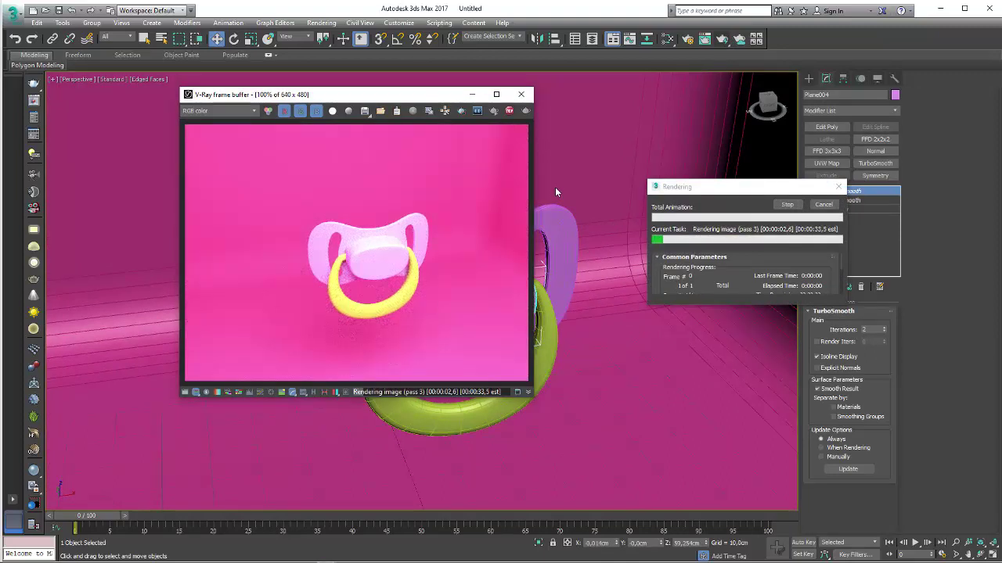
pyautogui.click(786, 204)
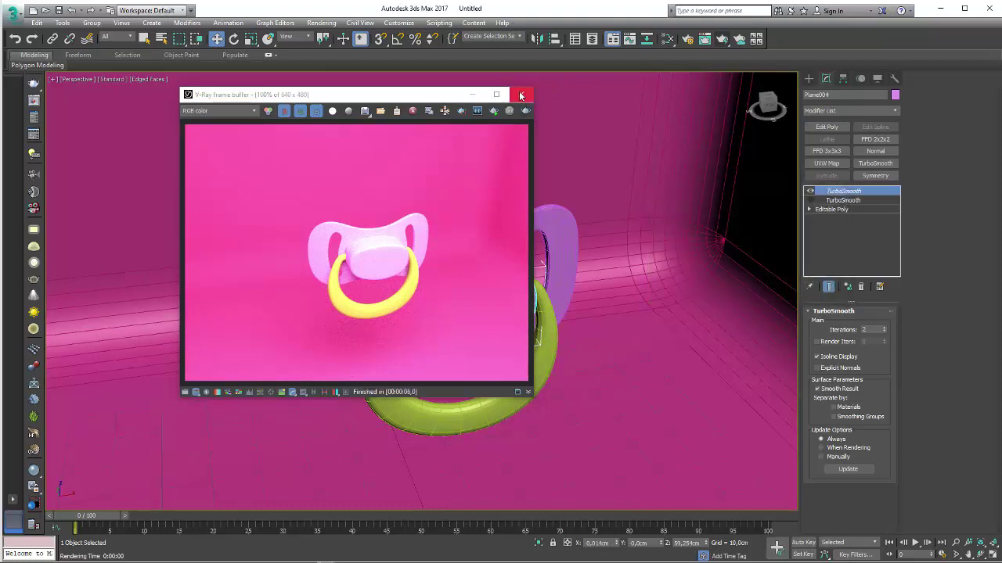
pyautogui.click(521, 96)
pyautogui.press('e')
pyautogui.moveTo(455, 309)
pyautogui.mouseDown()
pyautogui.moveTo(450, 302)
pyautogui.moveTo(543, 320)
pyautogui.moveTo(548, 344)
pyautogui.mouseUp()
pyautogui.click(444, 292)
pyautogui.press('a')
pyautogui.moveTo(548, 345)
pyautogui.keyDown('alt'); pyautogui.mouseDown(button='middle')
pyautogui.moveTo(560, 360)
pyautogui.moveTo(577, 293)
pyautogui.moveTo(566, 292)
pyautogui.mouseUp(button='middle'); pyautogui.keyUp('alt')
# Re-render, delete the shield's duplicate TurboSmooth, and open the Slate Material Editor
pyautogui.click(729, 40)
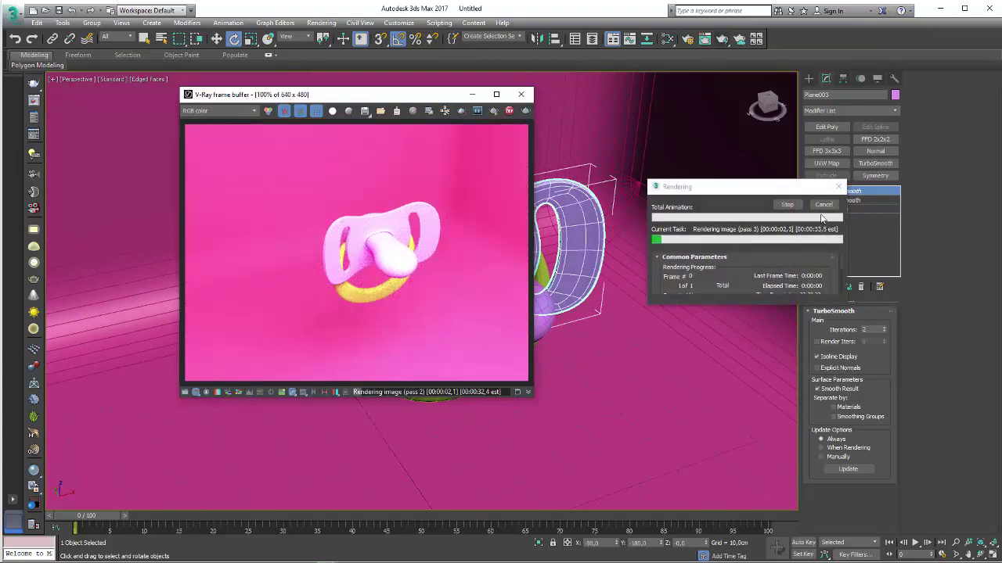
pyautogui.click(823, 204)
pyautogui.moveTo(414, 95); pyautogui.dragTo(790, 353)
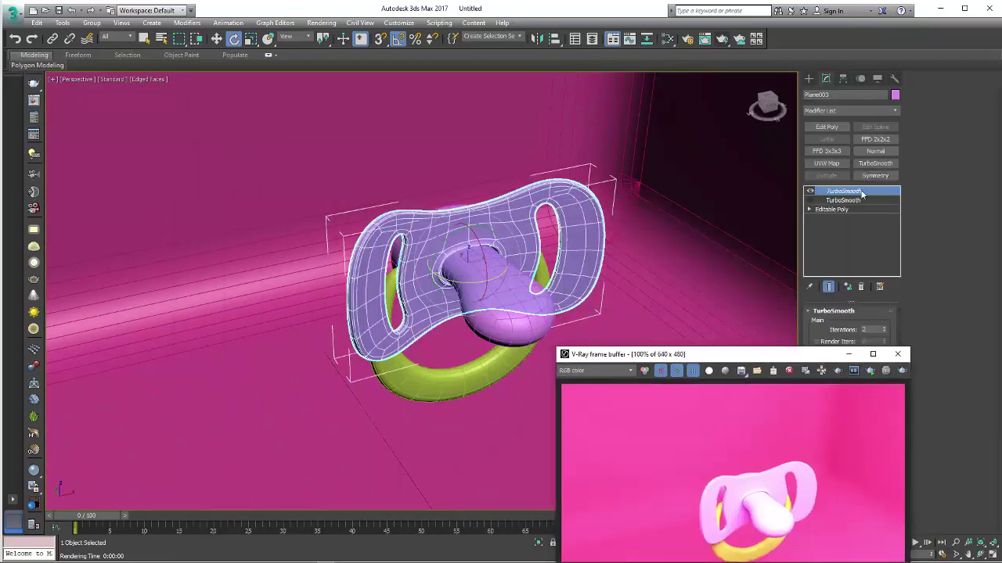
pyautogui.moveTo(783, 365); pyautogui.dragTo(807, 318)
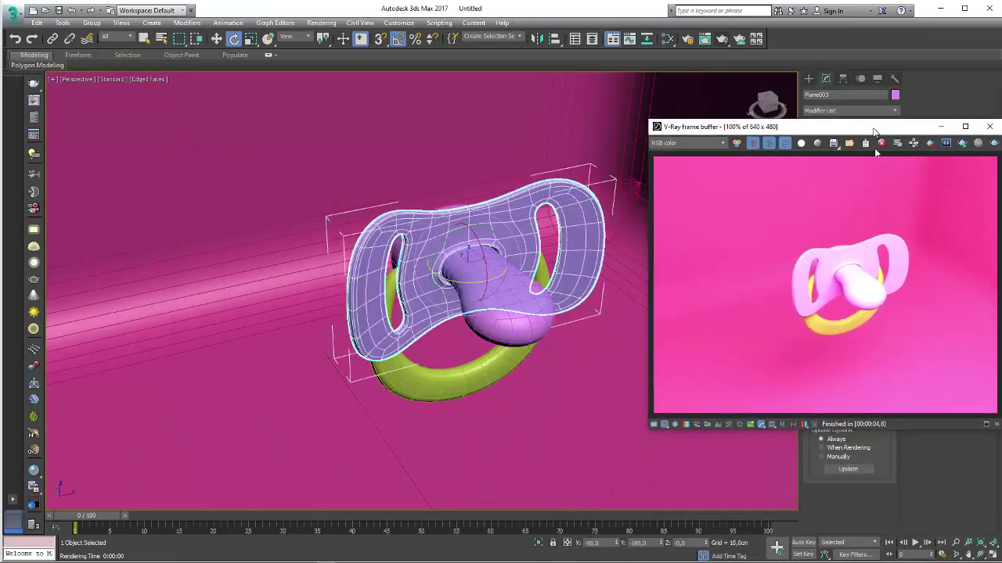
pyautogui.click(842, 201)
pyautogui.click(860, 287)
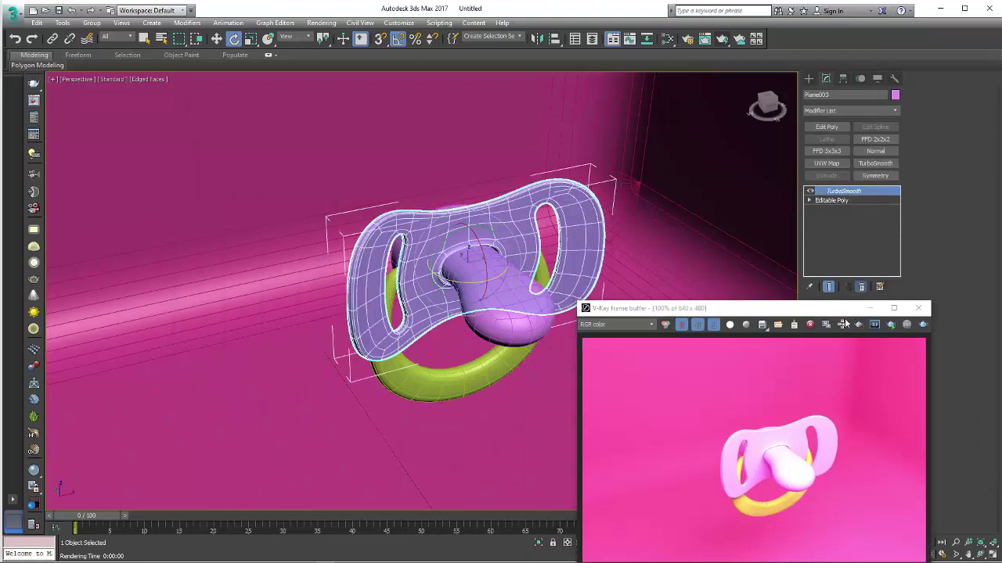
pyautogui.click(844, 202)
pyautogui.click(843, 191)
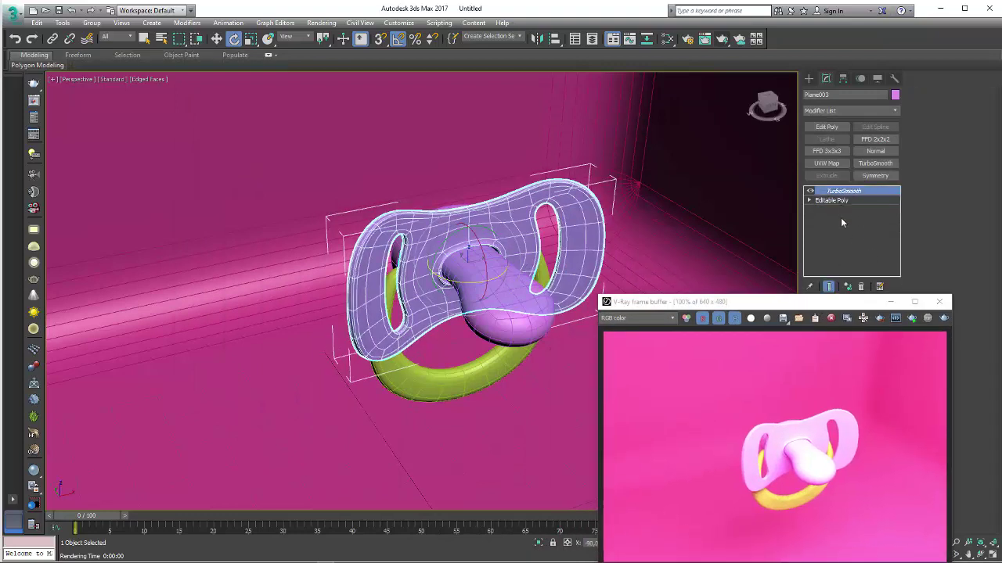
pyautogui.moveTo(814, 307); pyautogui.dragTo(826, 144)
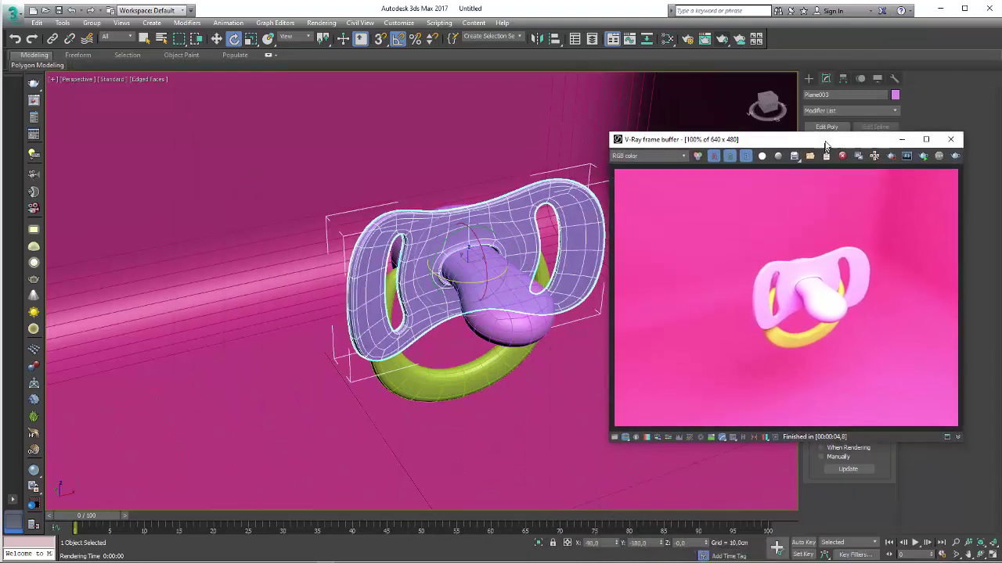
pyautogui.click(668, 38)
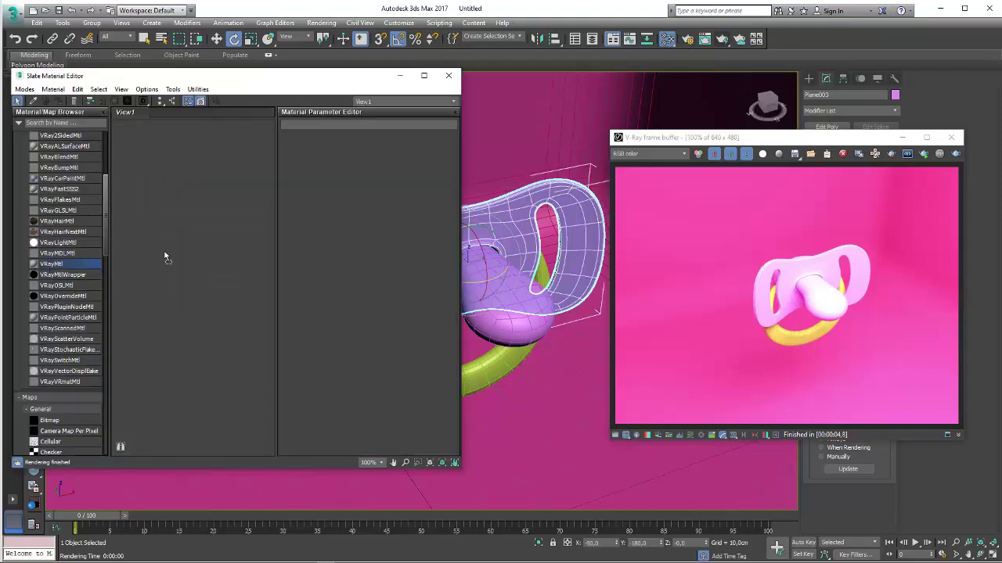
# Create a grey VRayMtl named piso, assign it to the floor plane, and start an interactive render
pyautogui.click(218, 202)
pyautogui.moveTo(211, 192)
pyautogui.mouseDown()
pyautogui.moveTo(200, 169)
pyautogui.moveTo(192, 183)
pyautogui.mouseUp()
pyautogui.click(234, 168)
pyautogui.doubleClick(192, 183)
pyautogui.write('piso')
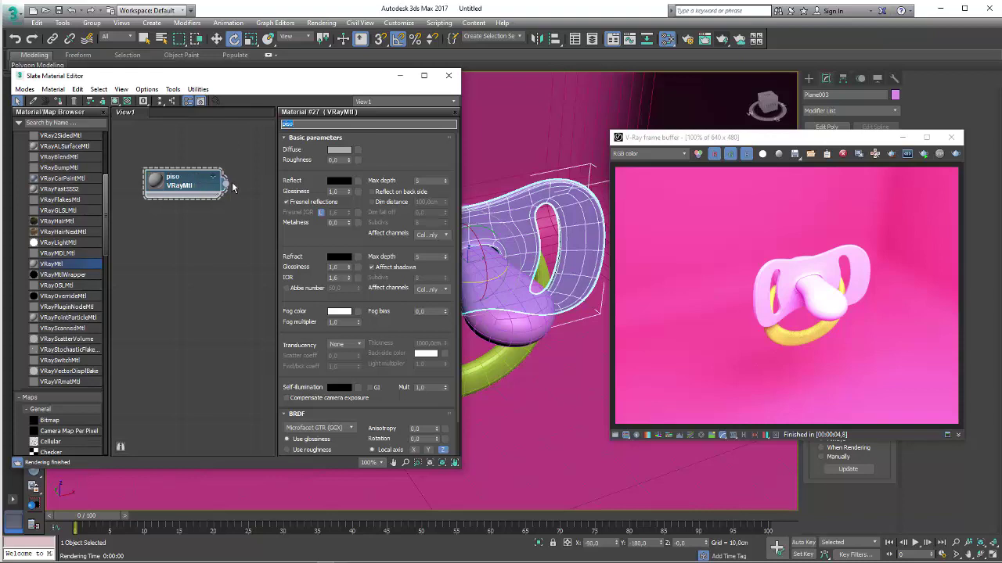
pyautogui.moveTo(529, 119); pyautogui.dragTo(523, 133)
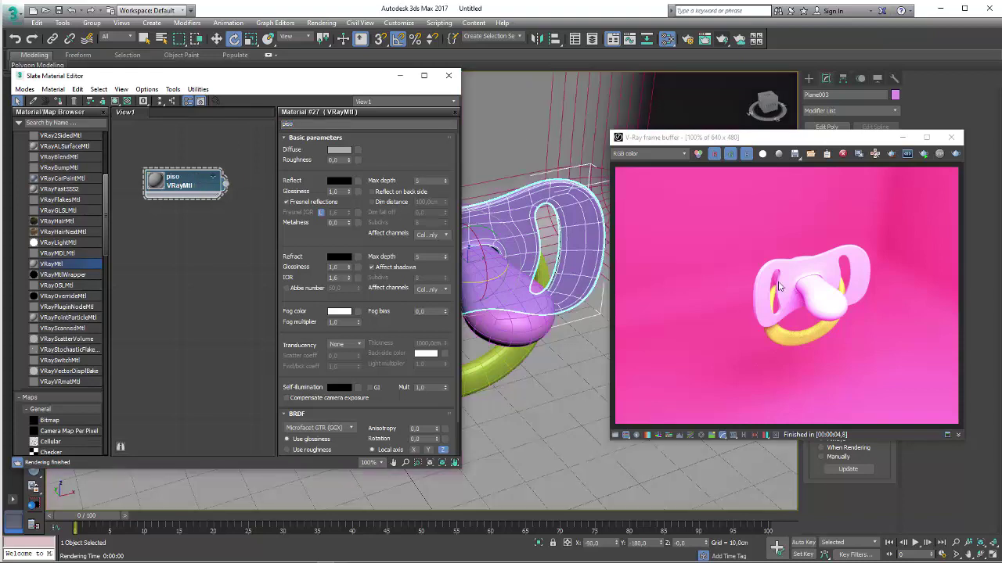
pyautogui.moveTo(844, 140)
pyautogui.mouseDown()
pyautogui.moveTo(834, 90)
pyautogui.moveTo(823, 104)
pyautogui.mouseUp()
pyautogui.click(914, 107)
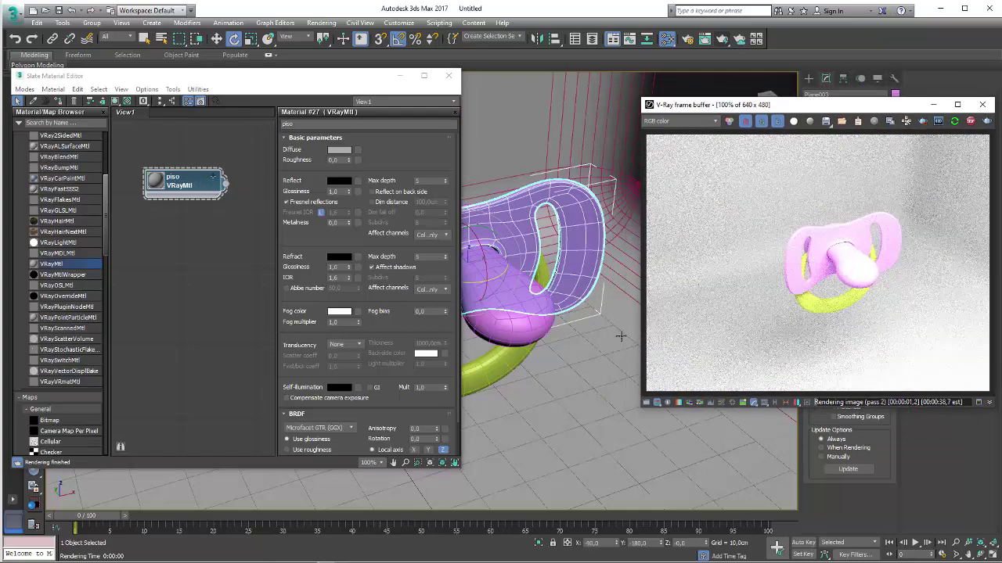
# Select the VRayLight and enter a new Multiplier value
pyautogui.scroll(-5, 568, 211)
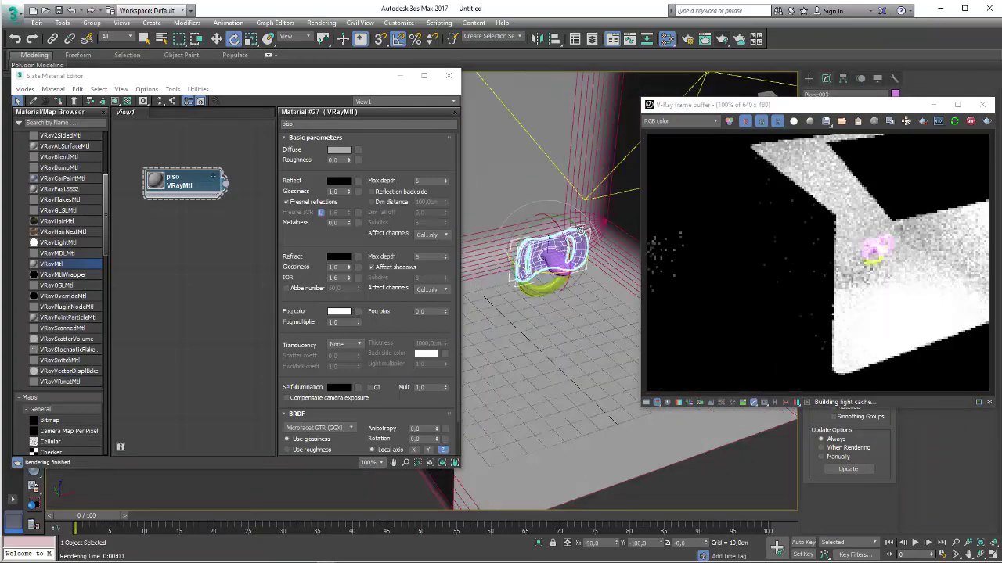
pyautogui.keyDown('alt'); pyautogui.moveTo(569, 211); pyautogui.dragTo(583, 219, button='middle'); pyautogui.keyUp('alt')
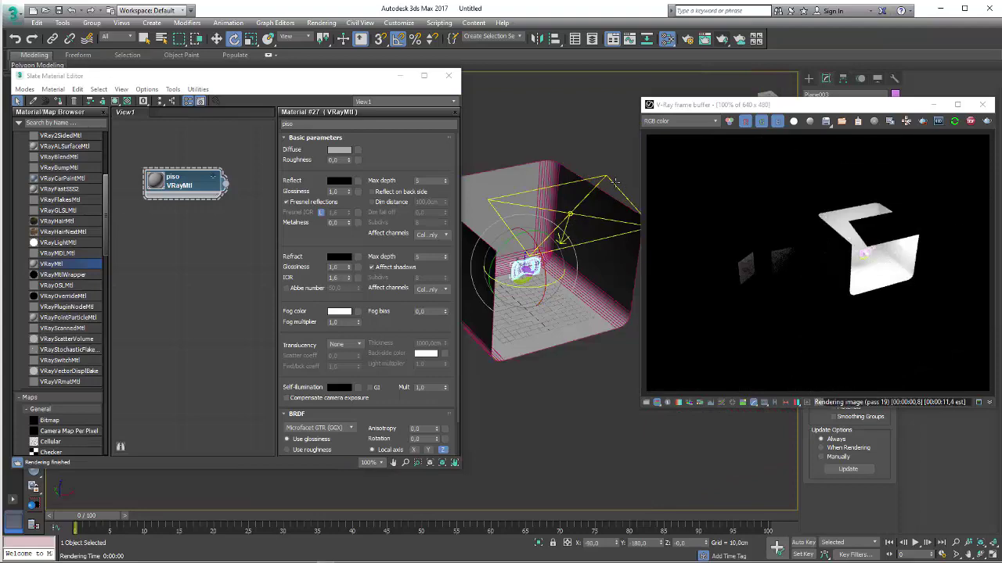
pyautogui.click(571, 216)
pyautogui.moveTo(804, 106); pyautogui.dragTo(658, 313)
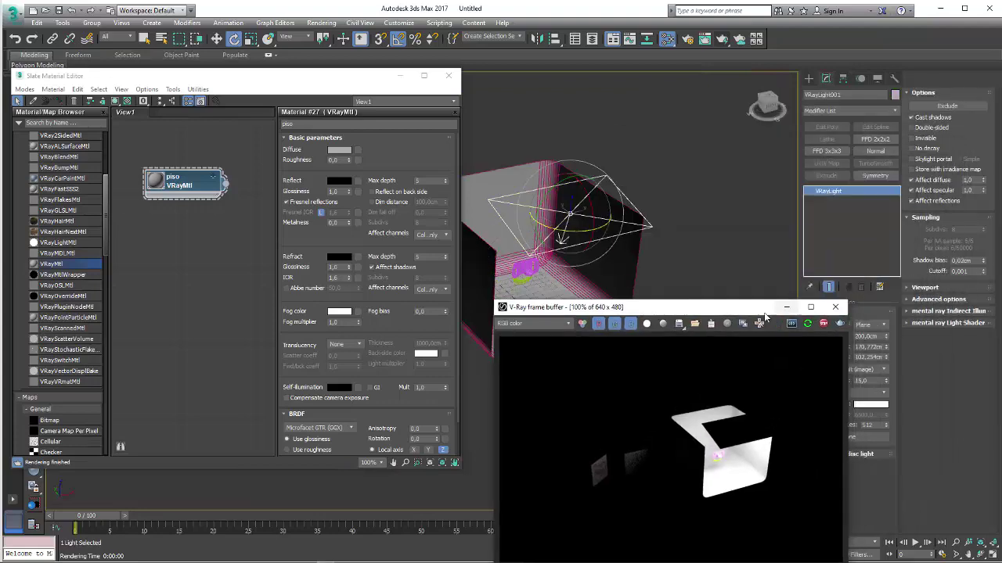
pyautogui.moveTo(765, 316); pyautogui.dragTo(667, 249)
pyautogui.click(866, 381)
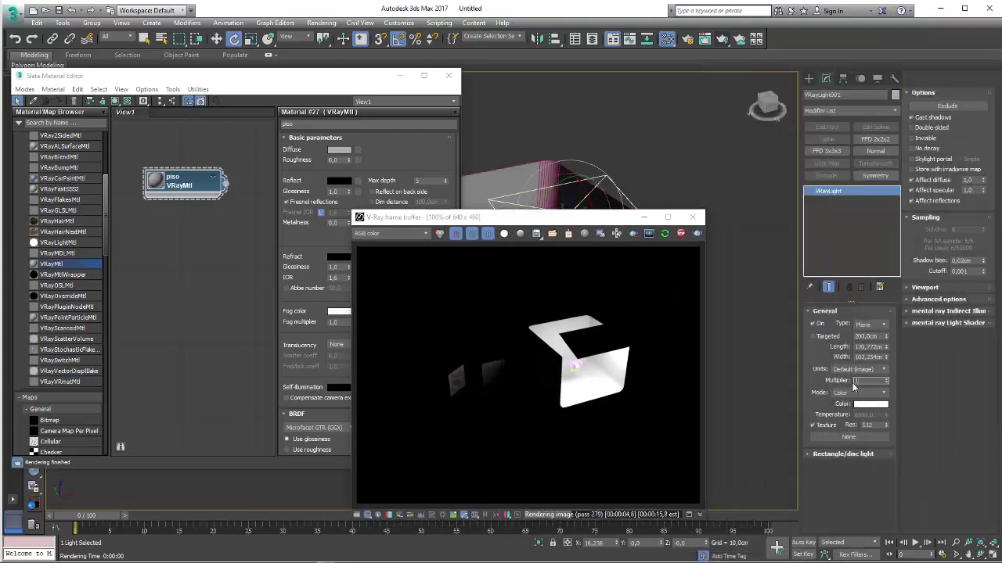
pyautogui.write('0,0')
pyautogui.press('Return')
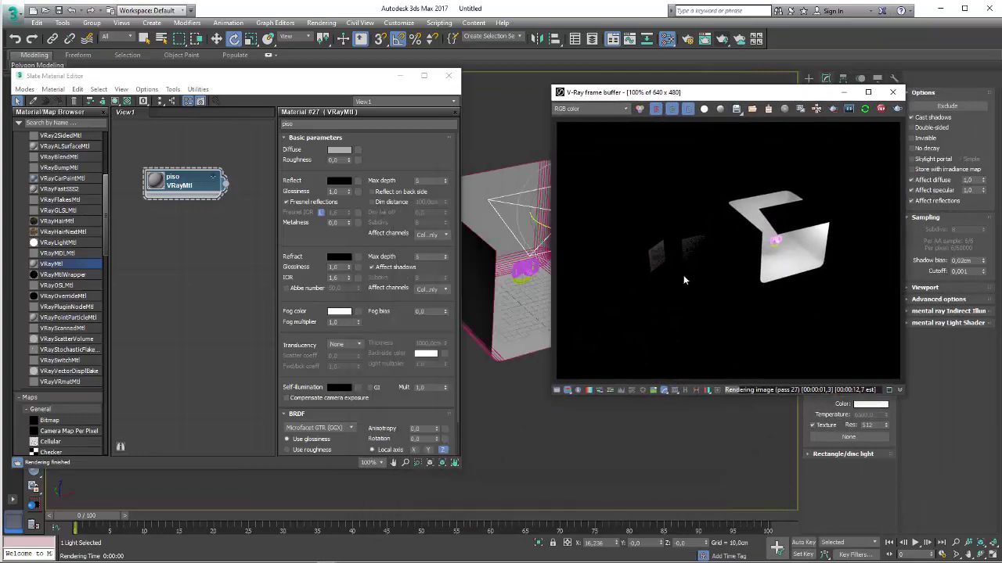
# Zoom back onto the pacifier and add a second VRayMtl node, Material #28
pyautogui.scroll(5, 509, 302)
pyautogui.moveTo(501, 298); pyautogui.dragTo(509, 303, button='middle')
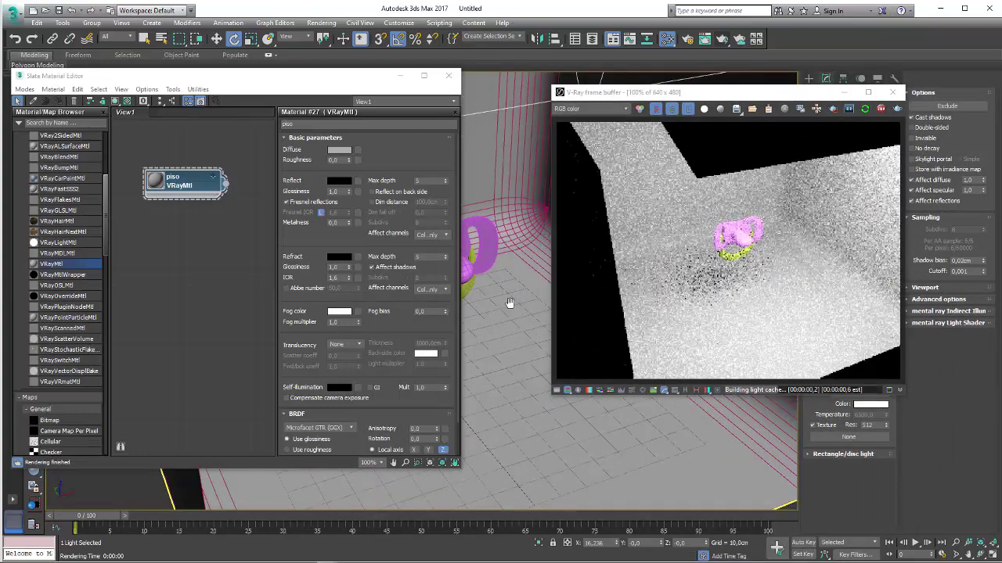
pyautogui.scroll(2, 509, 302)
pyautogui.scroll(2, 496, 297)
pyautogui.scroll(2, 496, 297)
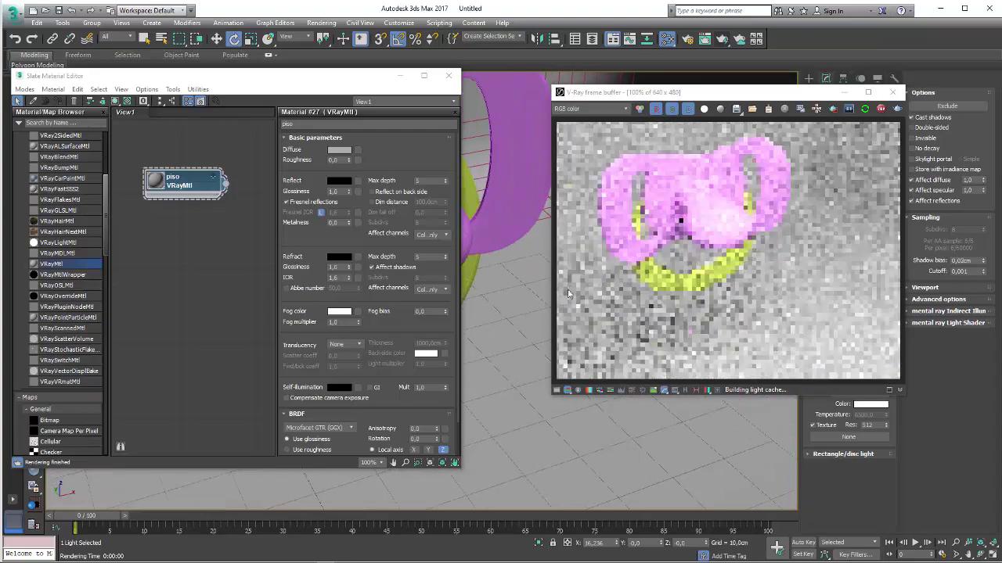
pyautogui.moveTo(573, 282); pyautogui.dragTo(577, 275, button='middle')
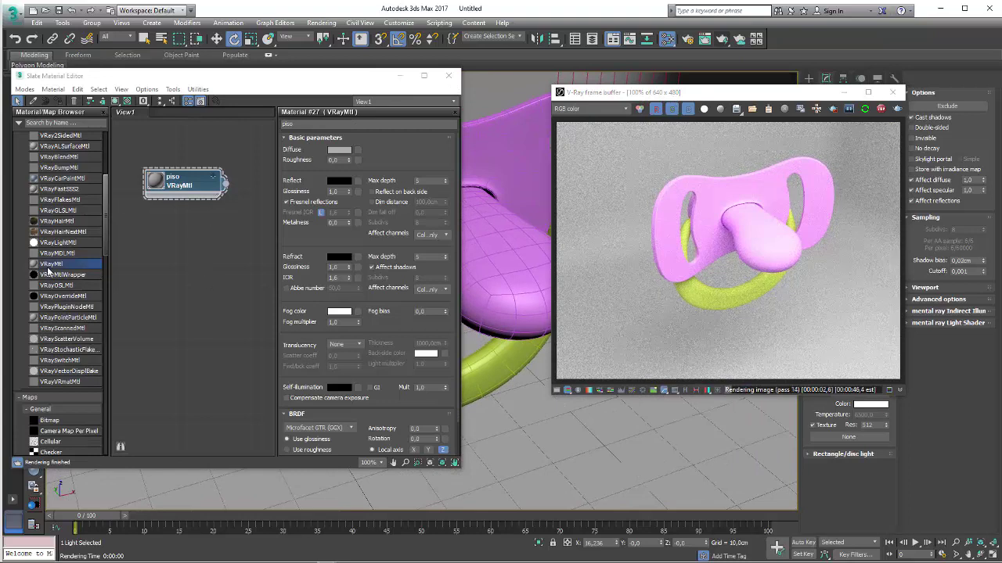
pyautogui.moveTo(42, 267); pyautogui.dragTo(180, 249)
pyautogui.click(203, 248)
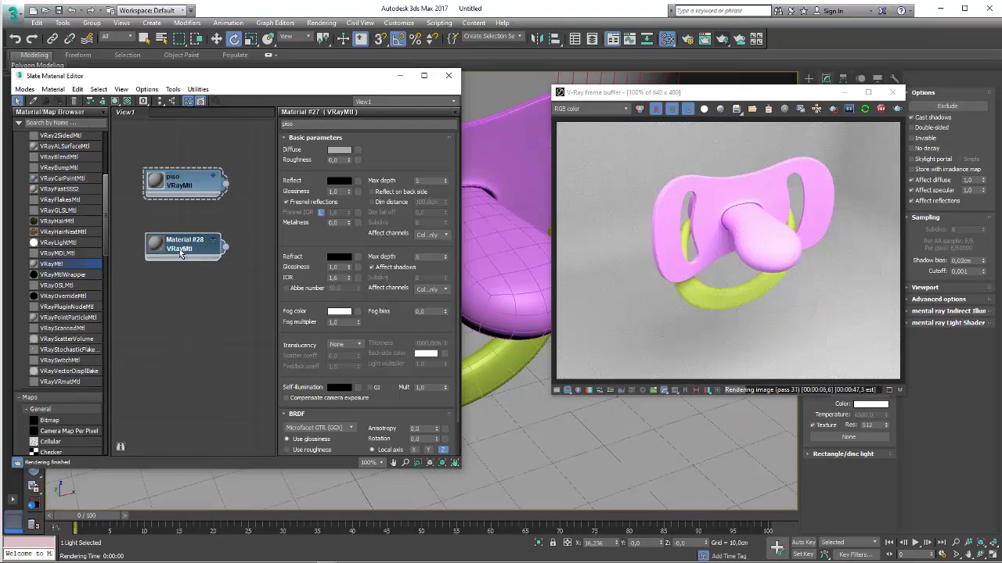
# Apply the plástico material (Material #28) to the pacifier shield parts and add a third VRayMtl, Material #29
pyautogui.doubleClick(186, 248)
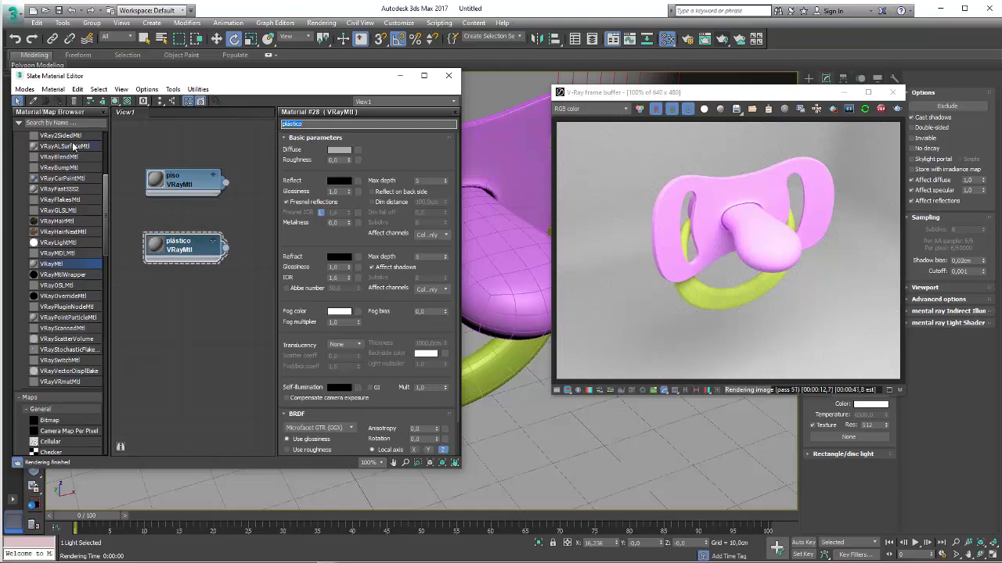
pyautogui.moveTo(226, 249); pyautogui.dragTo(517, 348)
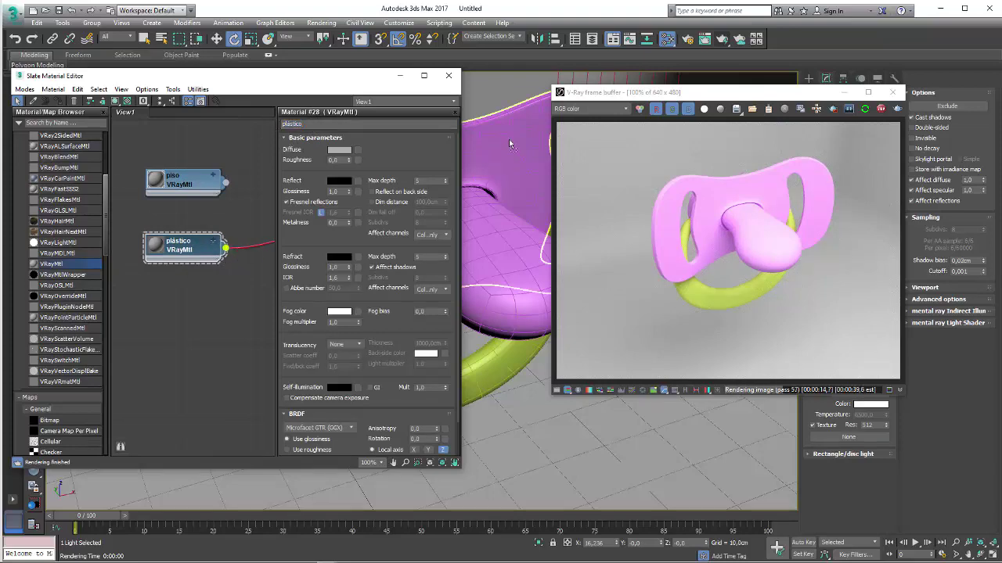
pyautogui.click(516, 349)
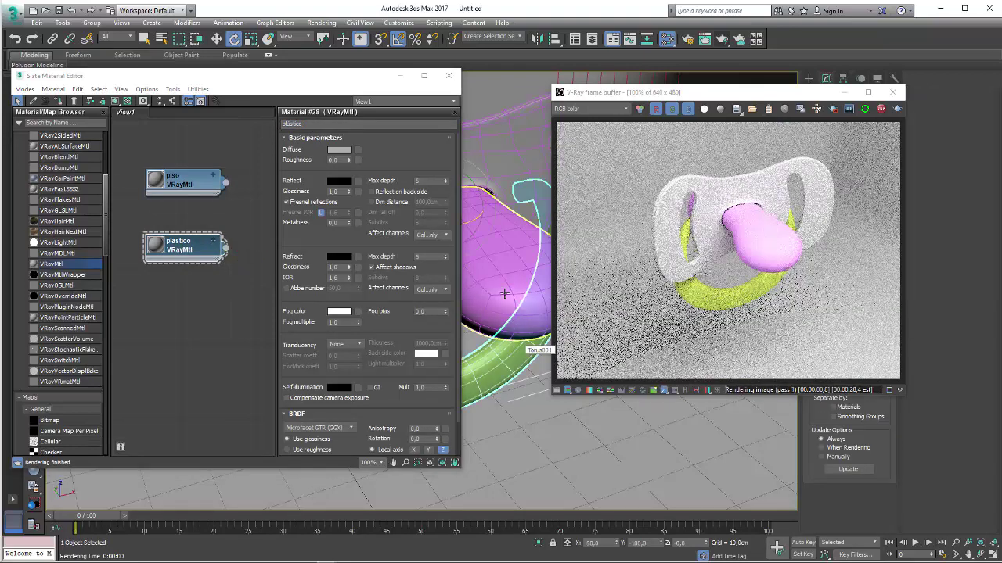
pyautogui.keyDown('alt'); pyautogui.moveTo(524, 249); pyautogui.dragTo(311, 242, button='middle'); pyautogui.keyUp('alt')
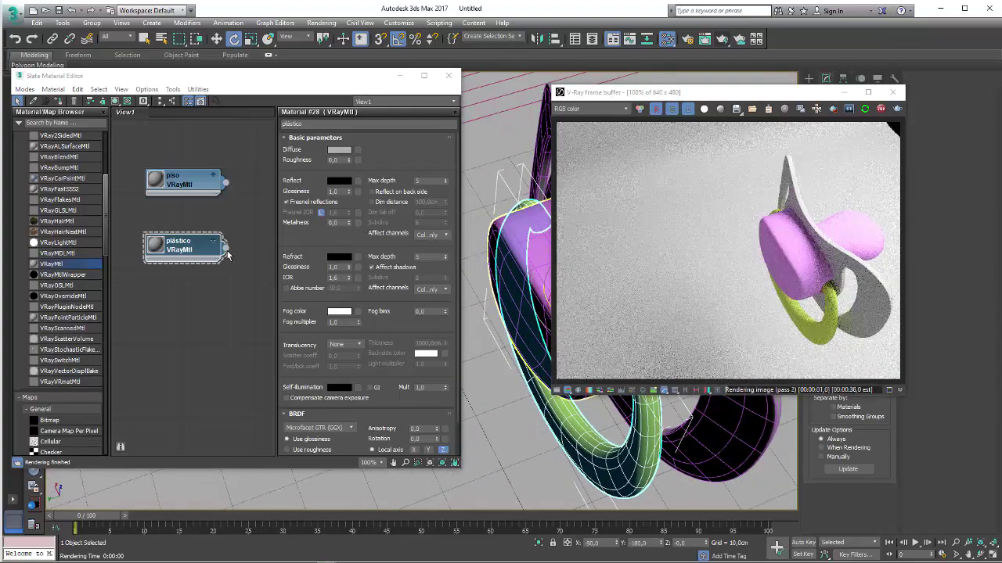
pyautogui.moveTo(225, 249); pyautogui.dragTo(514, 247)
pyautogui.keyDown('alt'); pyautogui.moveTo(515, 247); pyautogui.dragTo(426, 259, button='middle'); pyautogui.keyUp('alt')
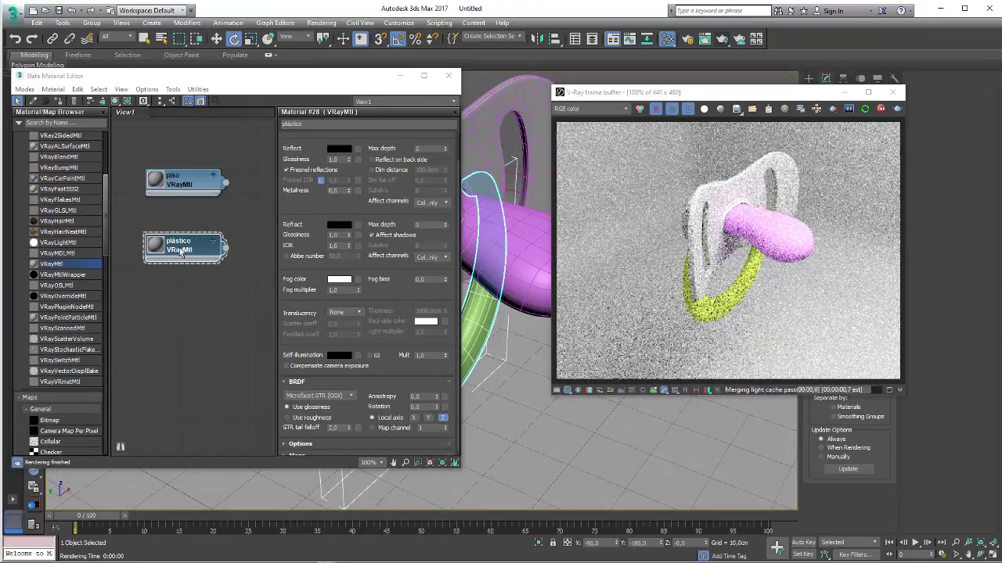
pyautogui.moveTo(51, 264); pyautogui.dragTo(181, 316)
pyautogui.doubleClick(182, 313)
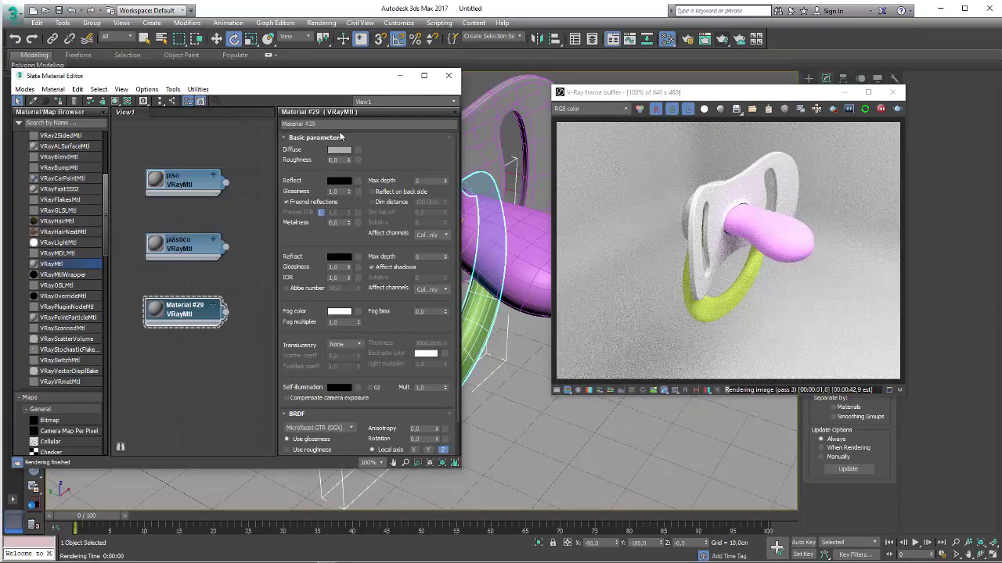
# Rename Material #29 to borracha and apply it to the nipple
pyautogui.write('bo')
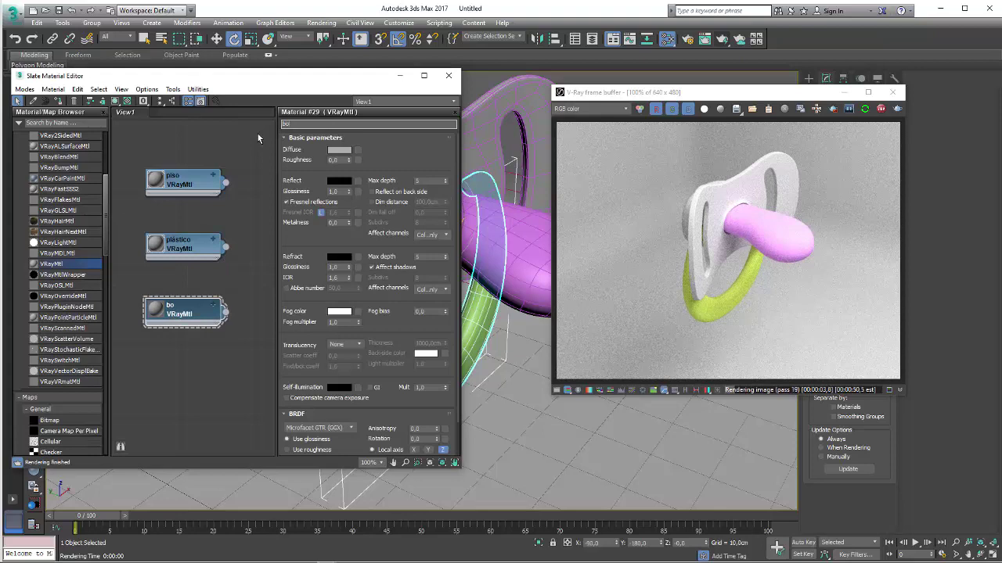
pyautogui.write('rracha')
pyautogui.press('Return')
pyautogui.moveTo(225, 313); pyautogui.dragTo(493, 352)
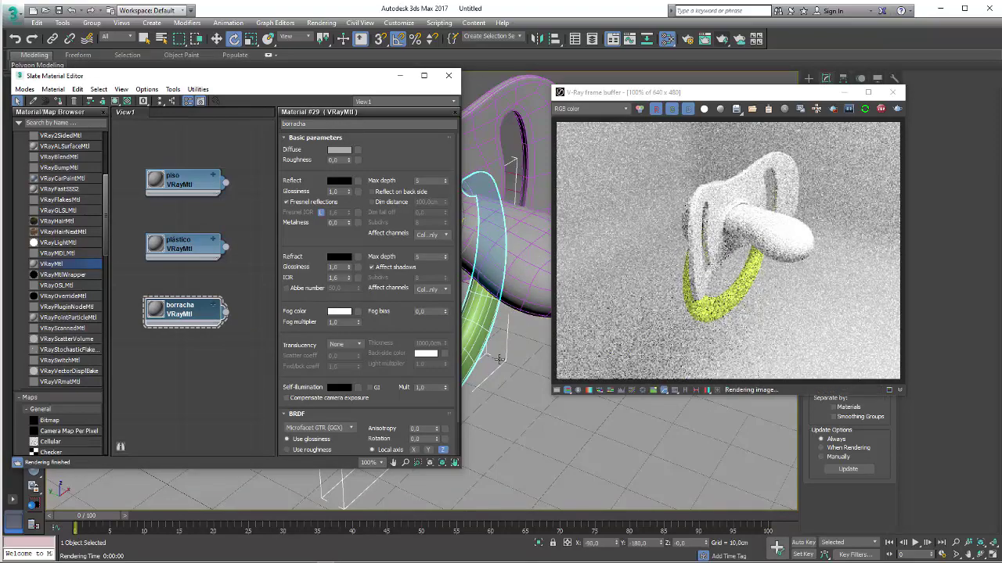
pyautogui.keyDown('alt'); pyautogui.moveTo(498, 358); pyautogui.dragTo(470, 352, button='middle'); pyautogui.keyUp('alt')
# Create another VRayMtl named argola and apply it to the ring
pyautogui.moveTo(50, 264); pyautogui.dragTo(192, 364)
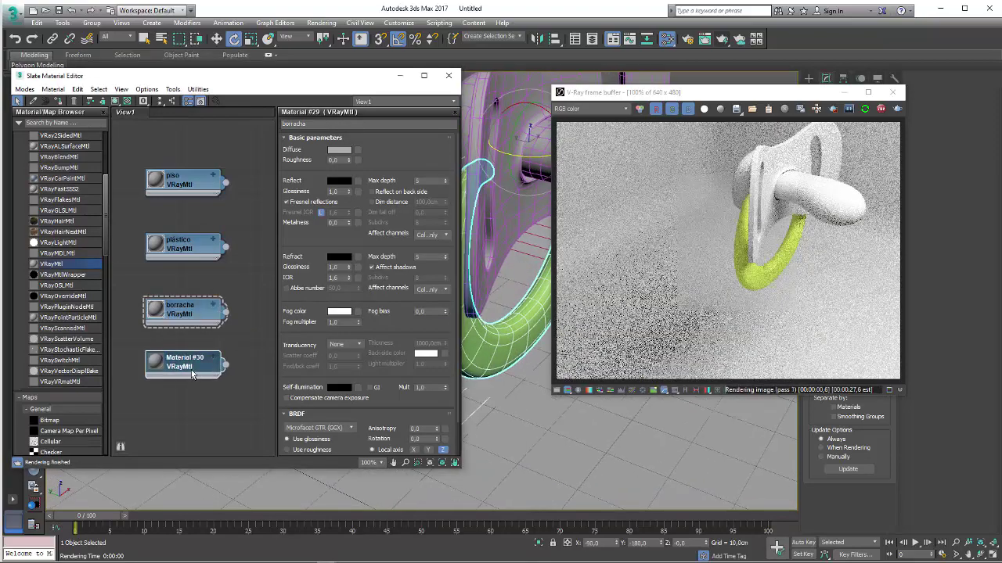
pyautogui.doubleClick(184, 364)
pyautogui.write('ar')
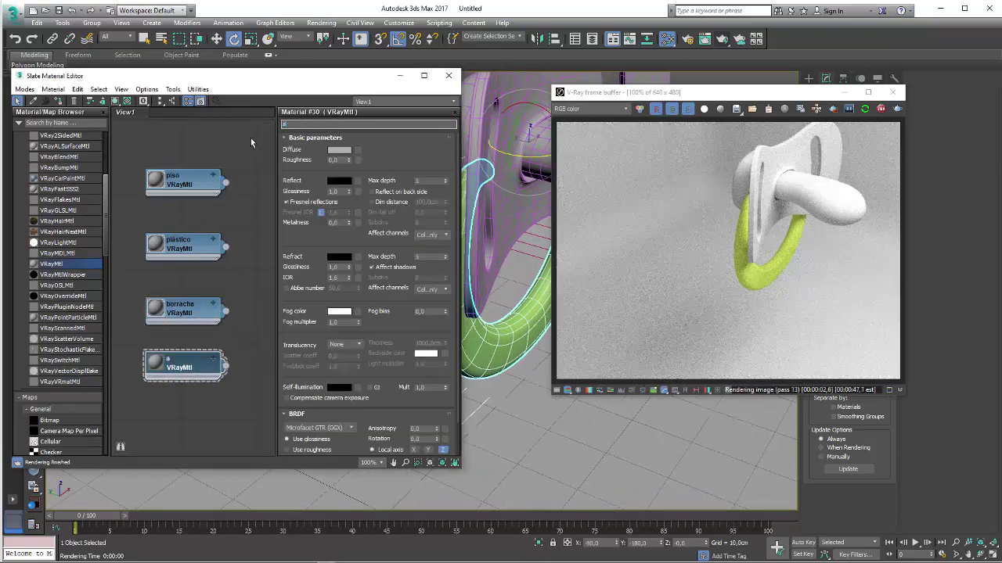
pyautogui.write('gola')
pyautogui.press('Return')
pyautogui.moveTo(225, 366); pyautogui.dragTo(342, 397)
pyautogui.moveTo(542, 377)
pyautogui.keyDown('alt'); pyautogui.mouseDown(button='middle')
pyautogui.moveTo(523, 221)
pyautogui.moveTo(535, 241)
pyautogui.mouseUp(button='middle'); pyautogui.keyUp('alt')
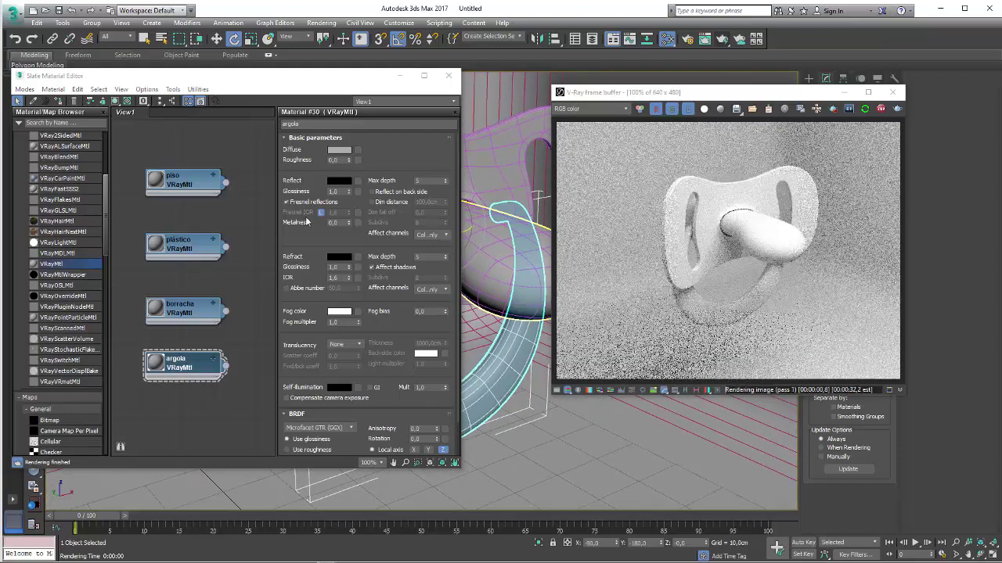
pyautogui.moveTo(191, 186)
pyautogui.mouseDown()
pyautogui.moveTo(207, 224)
pyautogui.moveTo(192, 242)
pyautogui.moveTo(207, 184)
pyautogui.moveTo(195, 171)
pyautogui.mouseUp()
# Open plástico's parameters and view the Chupeta 01 and Chupeta 02 reference photos
pyautogui.doubleClick(215, 167)
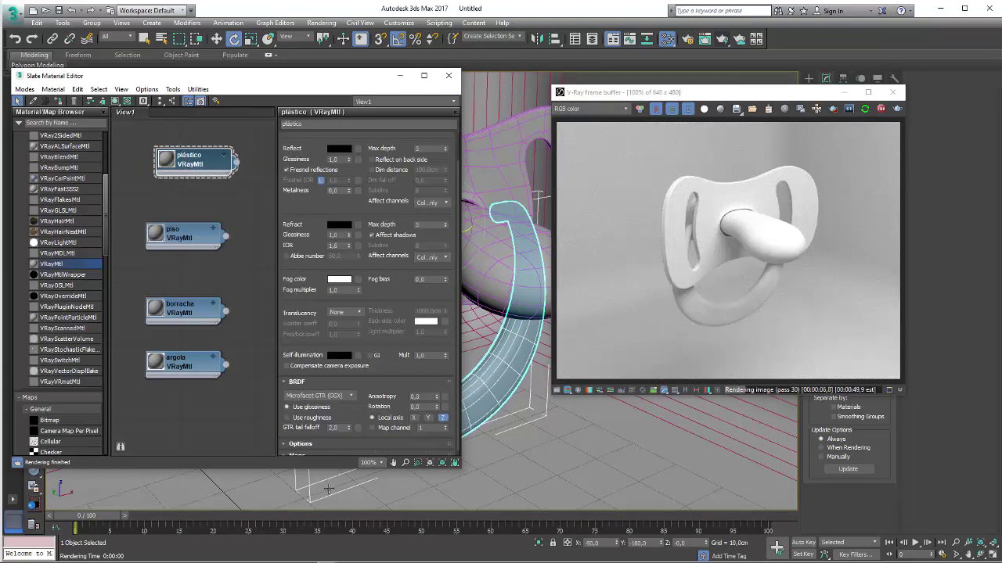
pyautogui.hotkey('alt', 'Tab')
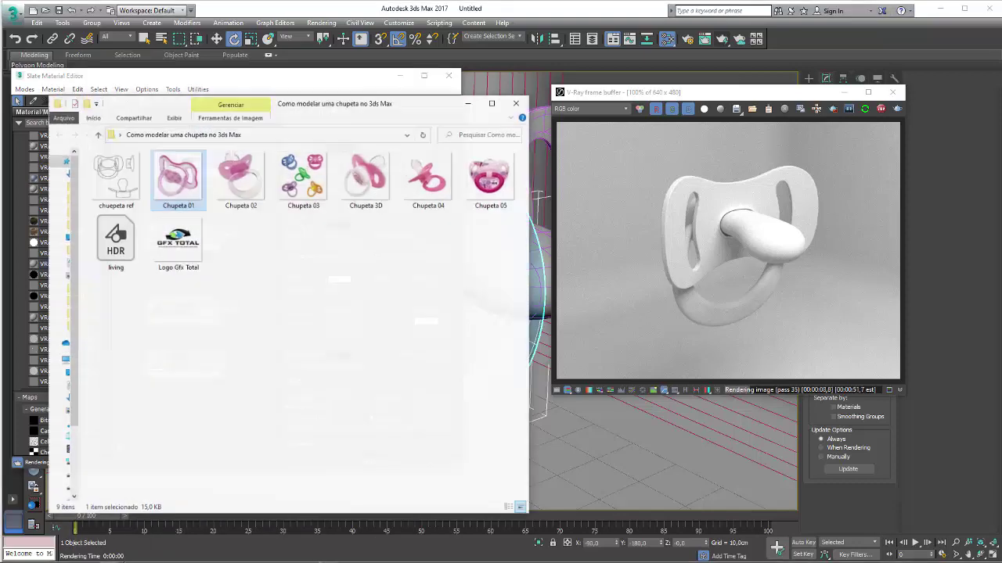
pyautogui.doubleClick(197, 180)
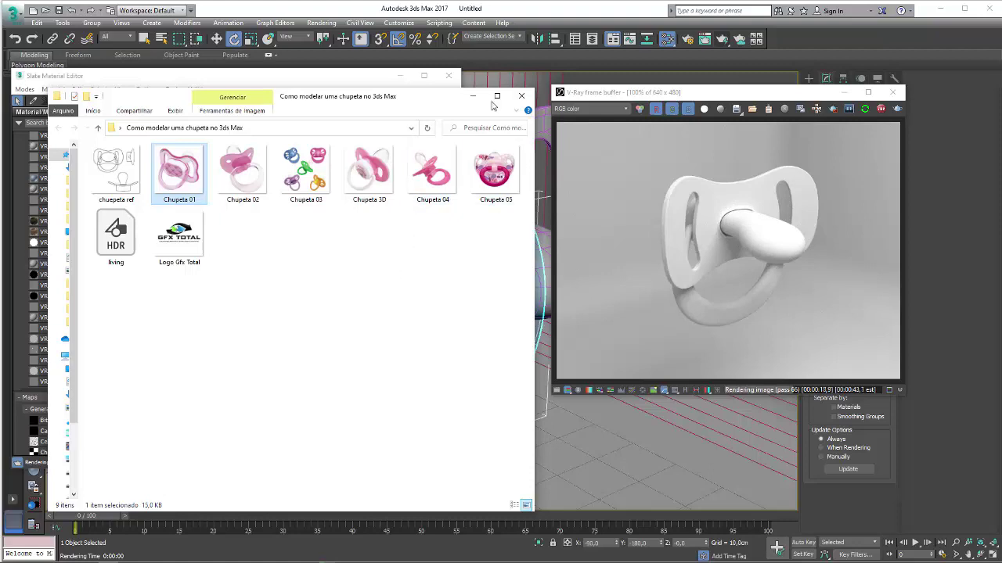
pyautogui.click(248, 162)
pyautogui.press('Return')
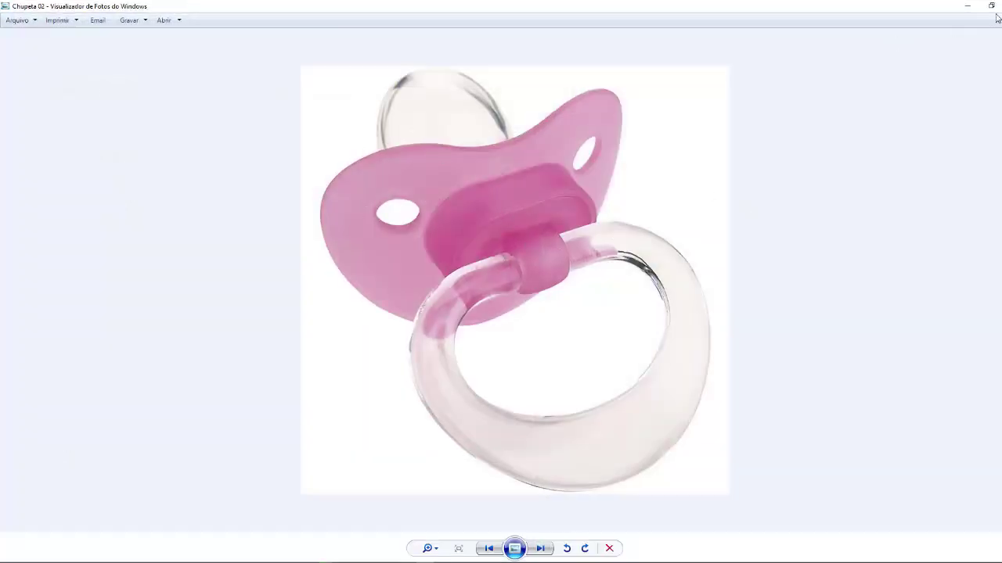
# View the Chupeta 3D reference photo, then return to 3ds Max
pyautogui.press('Escape')
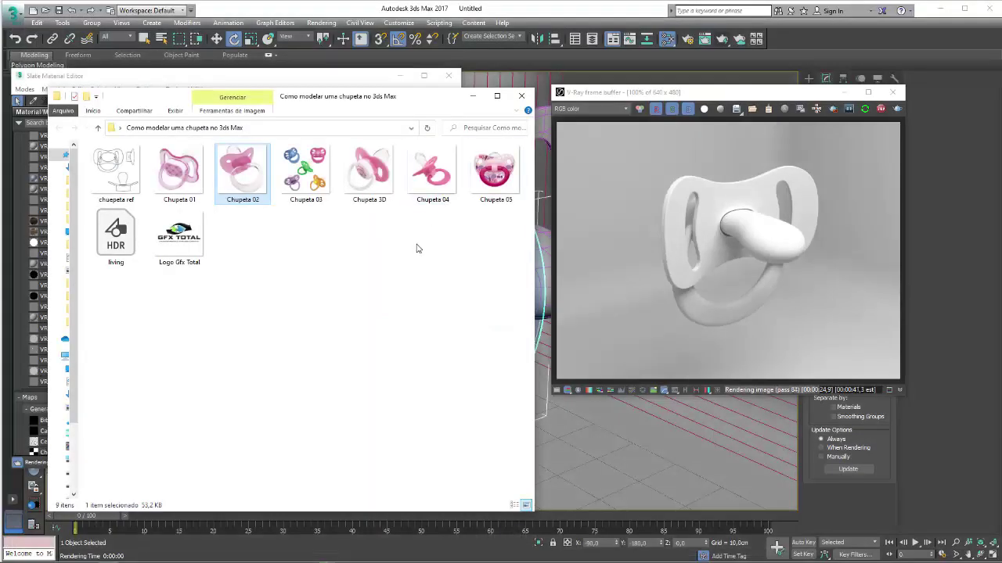
pyautogui.press('Right')
pyautogui.press('Right')
pyautogui.press('Return')
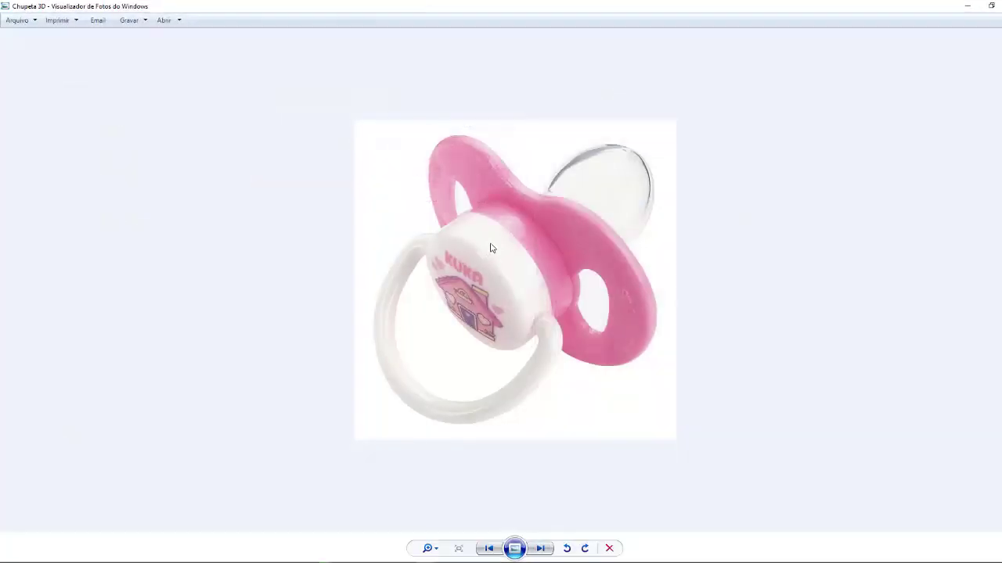
pyautogui.scroll(3, 608, 242)
pyautogui.scroll(2, 593, 202)
pyautogui.scroll(-3, 593, 201)
pyautogui.scroll(-1, 567, 196)
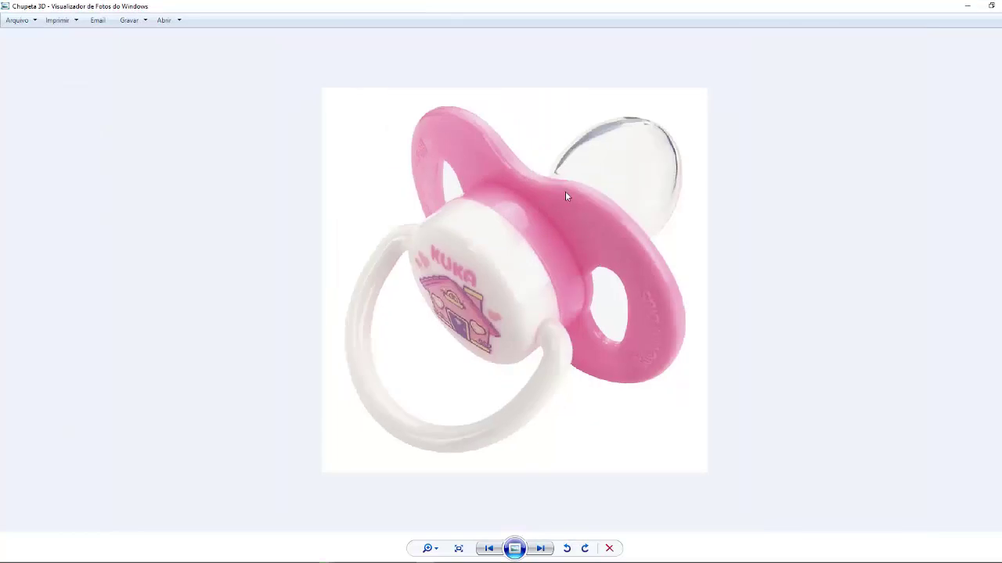
pyautogui.press('Escape')
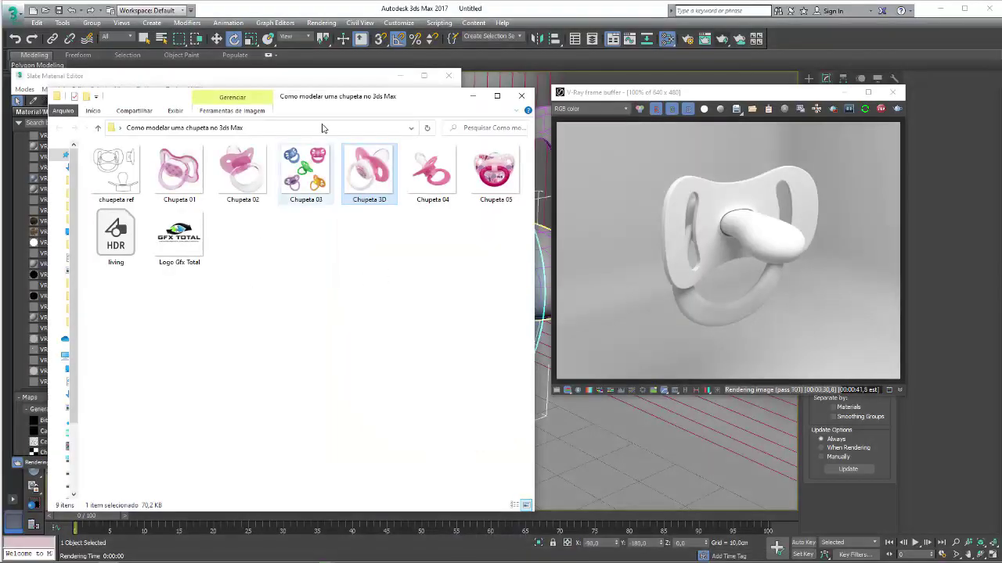
pyautogui.hotkey('alt', 'Tab')
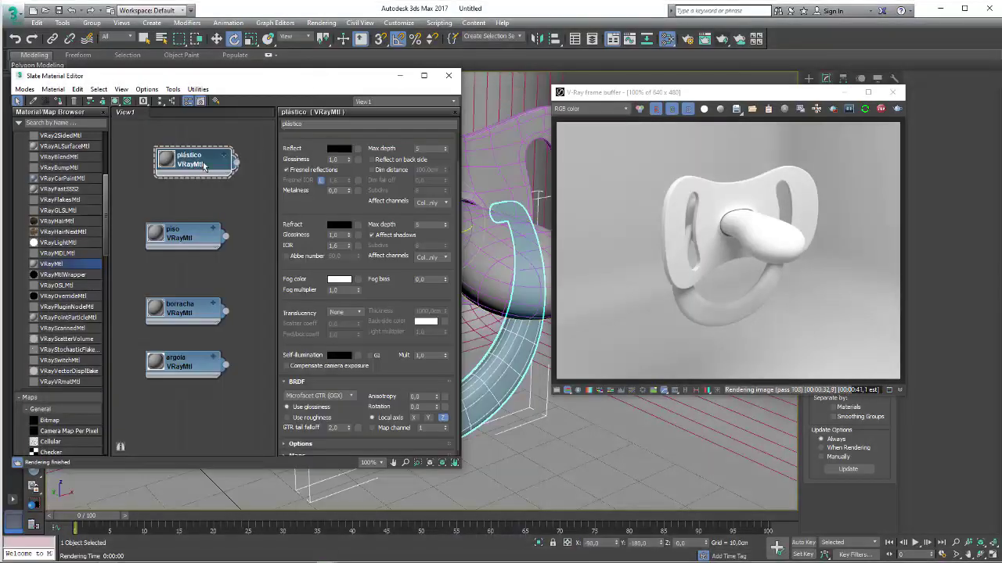
# Leave the reflection colour unchanged and shift plástico's diffuse hue toward pink
pyautogui.click(339, 149)
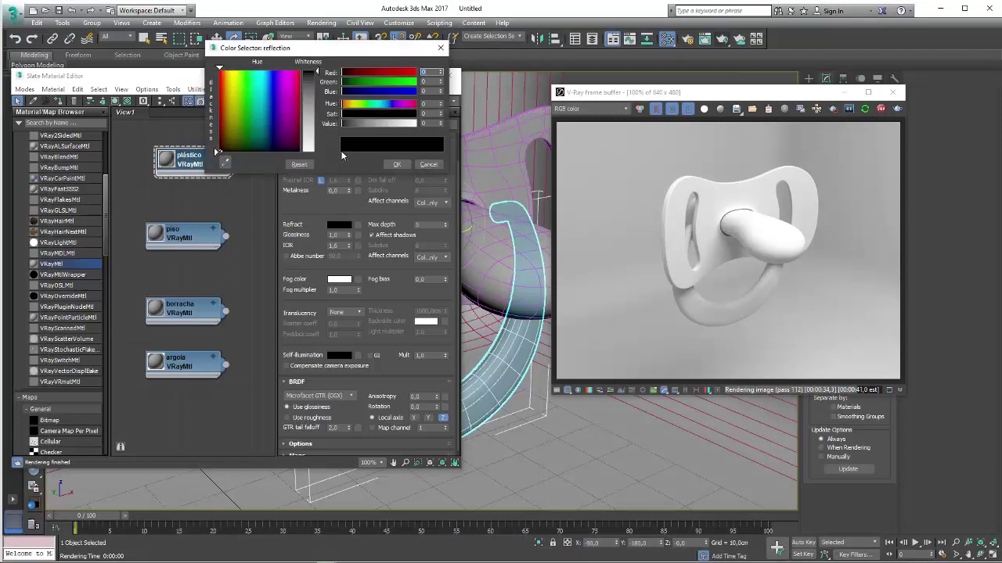
pyautogui.click(426, 169)
pyautogui.scroll(2, 375, 326)
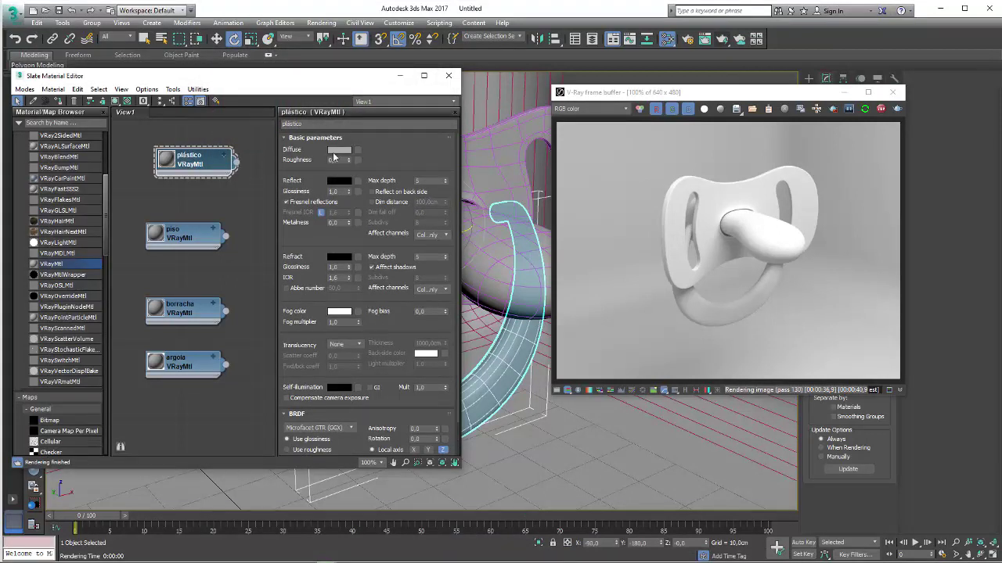
pyautogui.click(344, 151)
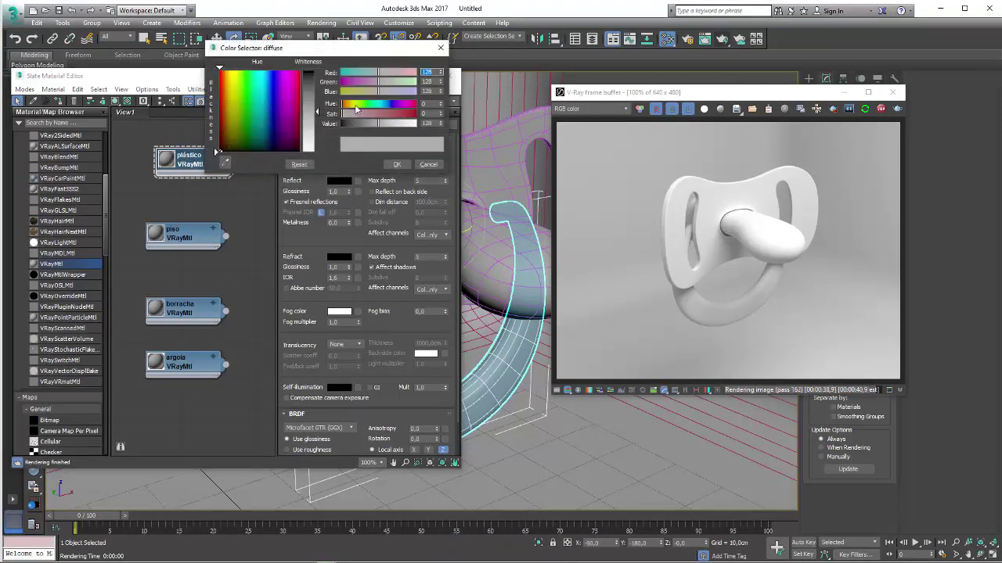
pyautogui.moveTo(355, 105)
pyautogui.mouseDown()
pyautogui.moveTo(400, 104)
pyautogui.moveTo(367, 114)
pyautogui.moveTo(403, 124)
pyautogui.moveTo(386, 115)
pyautogui.mouseUp()
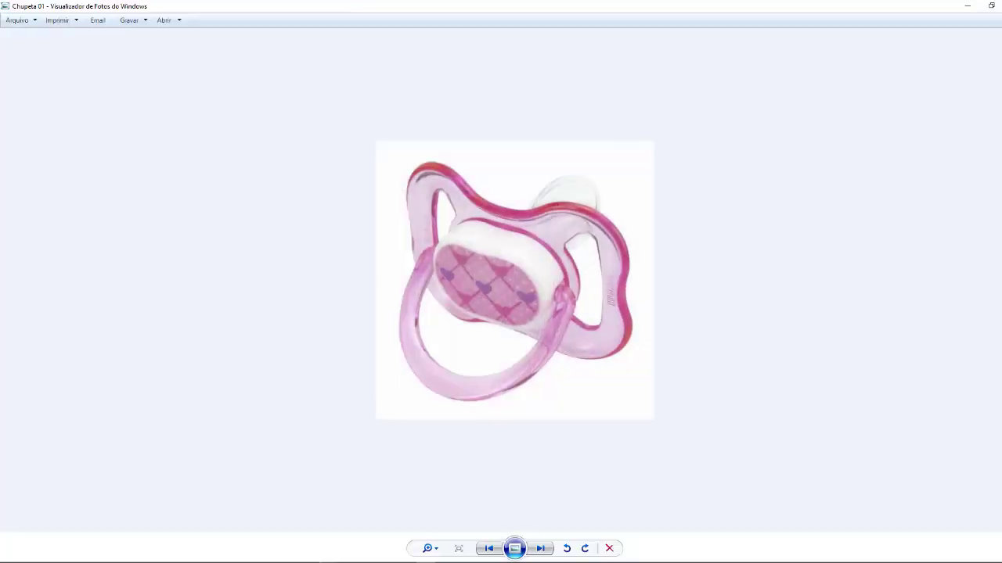
# Refine the pink's lightness, saturation and magenta hue against the Chupeta 3D photo, then confirm
pyautogui.click(546, 553)
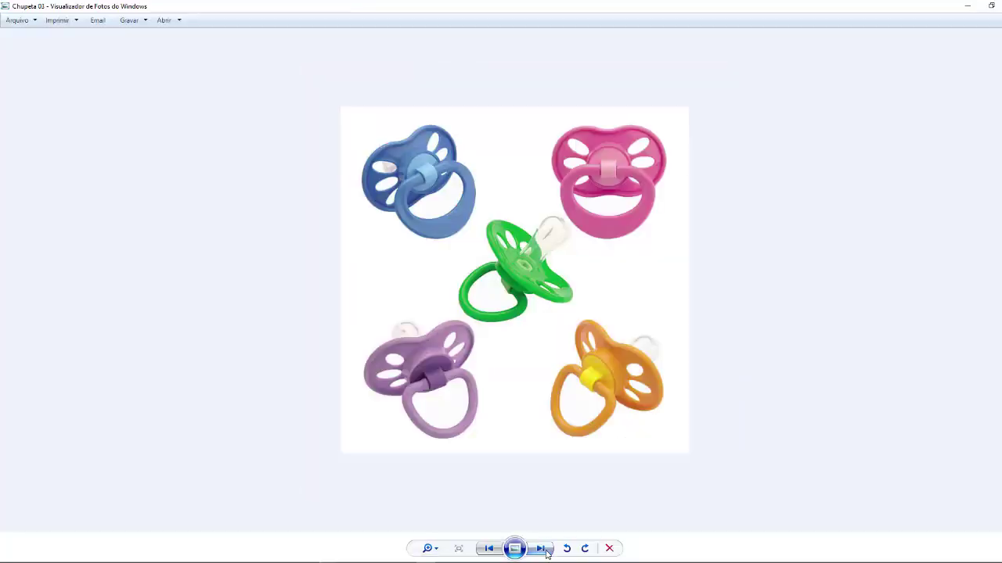
pyautogui.click(546, 553)
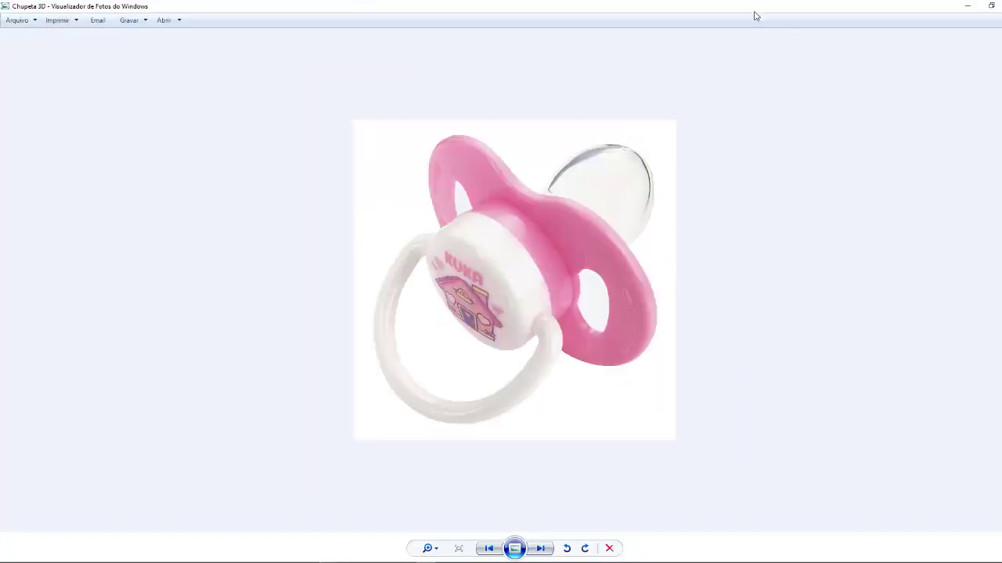
pyautogui.moveTo(755, 11); pyautogui.dragTo(648, 286)
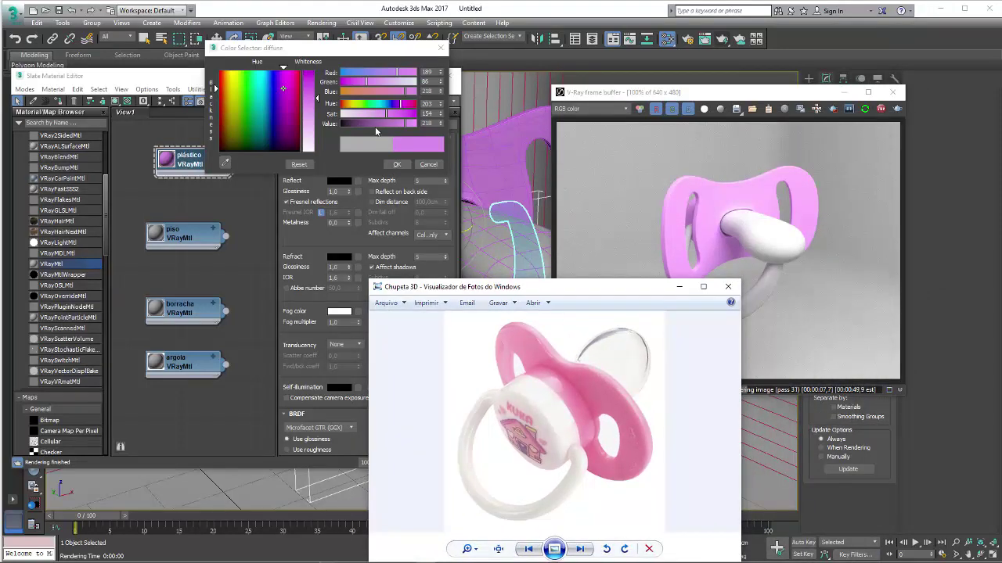
pyautogui.moveTo(386, 116)
pyautogui.mouseDown()
pyautogui.moveTo(375, 114)
pyautogui.moveTo(412, 125)
pyautogui.mouseUp()
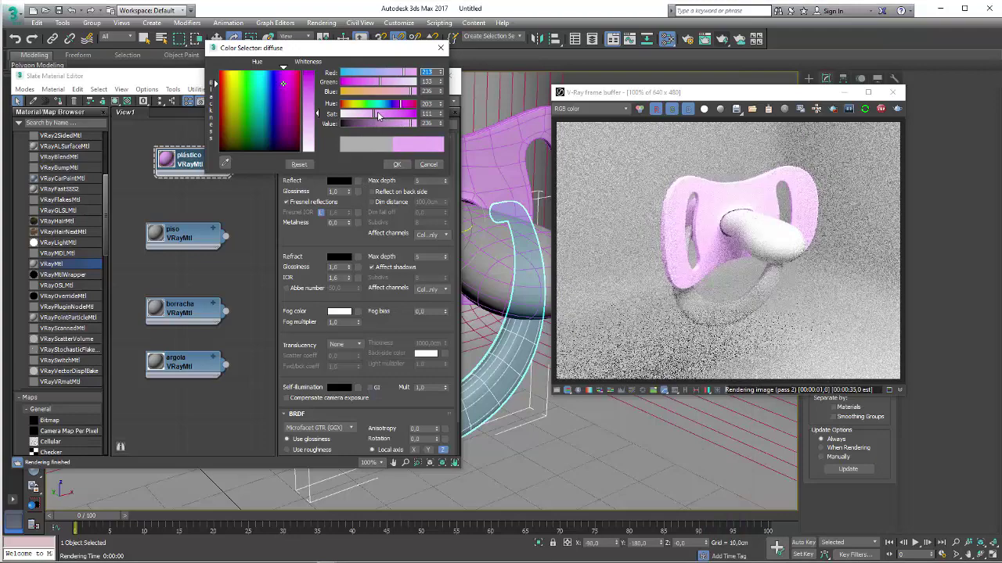
pyautogui.moveTo(377, 113); pyautogui.dragTo(400, 124)
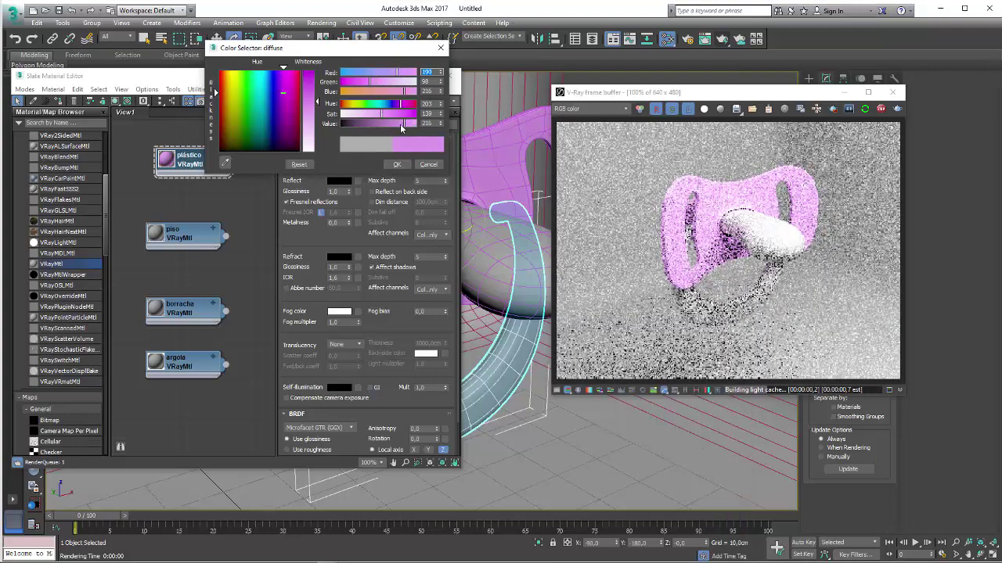
pyautogui.hotkey('alt', 'Tab')
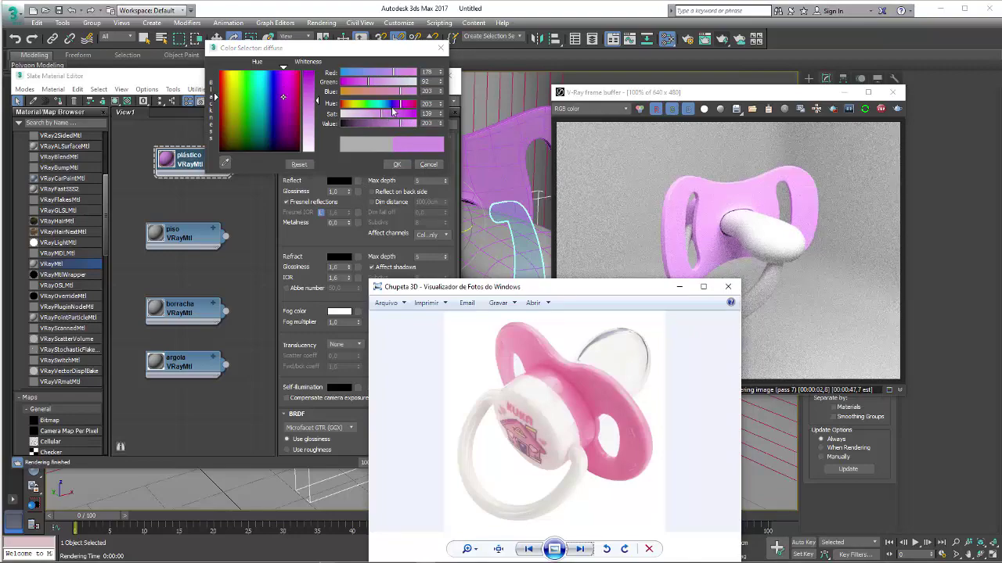
pyautogui.hotkey('alt', 'Tab')
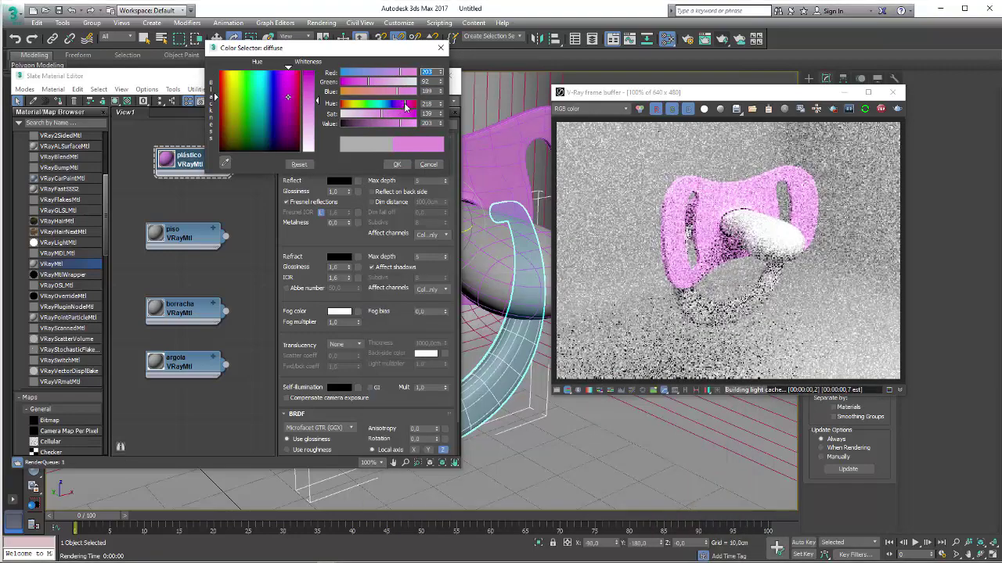
pyautogui.moveTo(401, 106)
pyautogui.mouseDown()
pyautogui.moveTo(411, 126)
pyautogui.moveTo(389, 116)
pyautogui.moveTo(404, 105)
pyautogui.moveTo(415, 124)
pyautogui.moveTo(392, 113)
pyautogui.mouseUp()
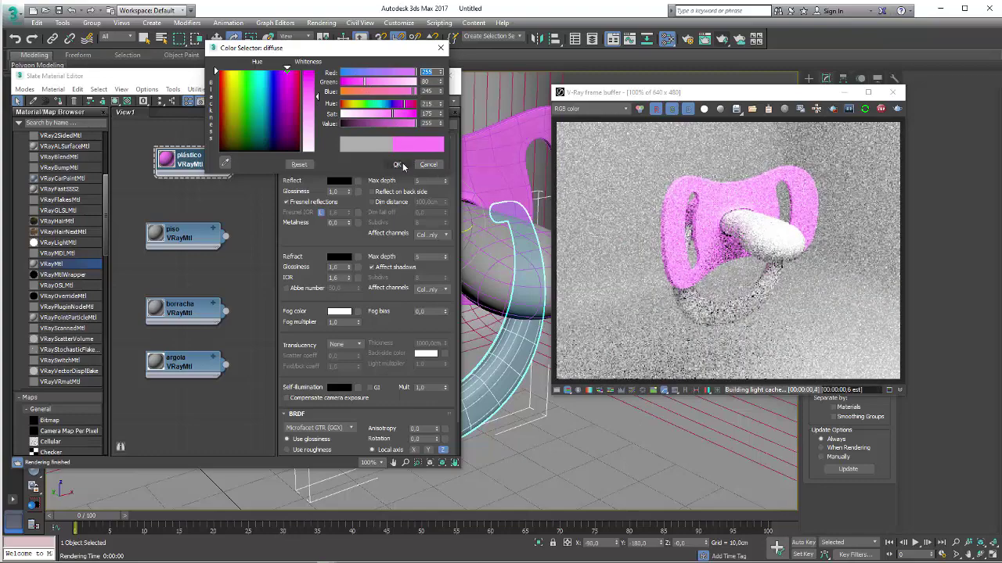
pyautogui.click(397, 164)
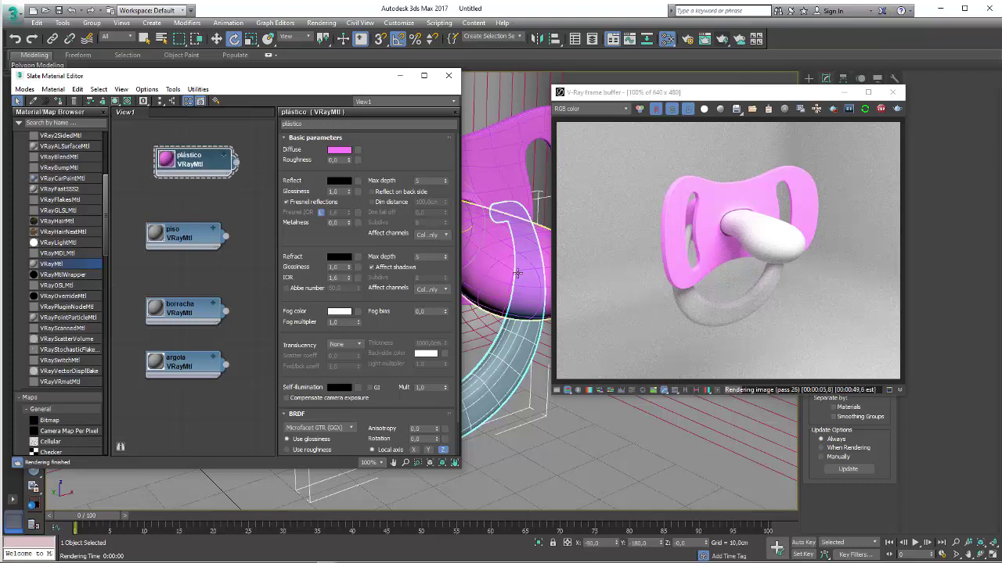
# Set plástico's reflection colour to mid grey
pyautogui.click(345, 180)
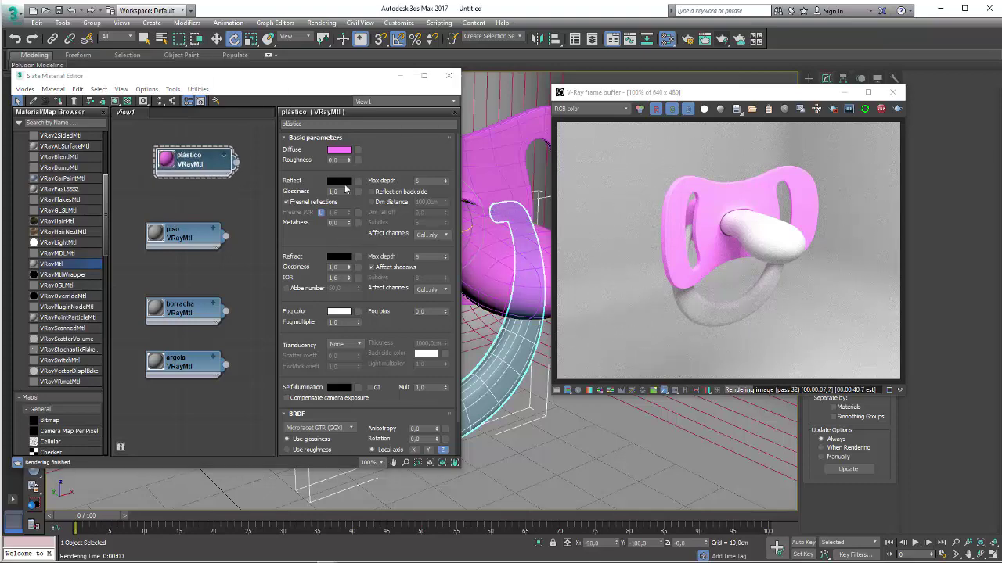
pyautogui.moveTo(309, 147); pyautogui.dragTo(332, 134)
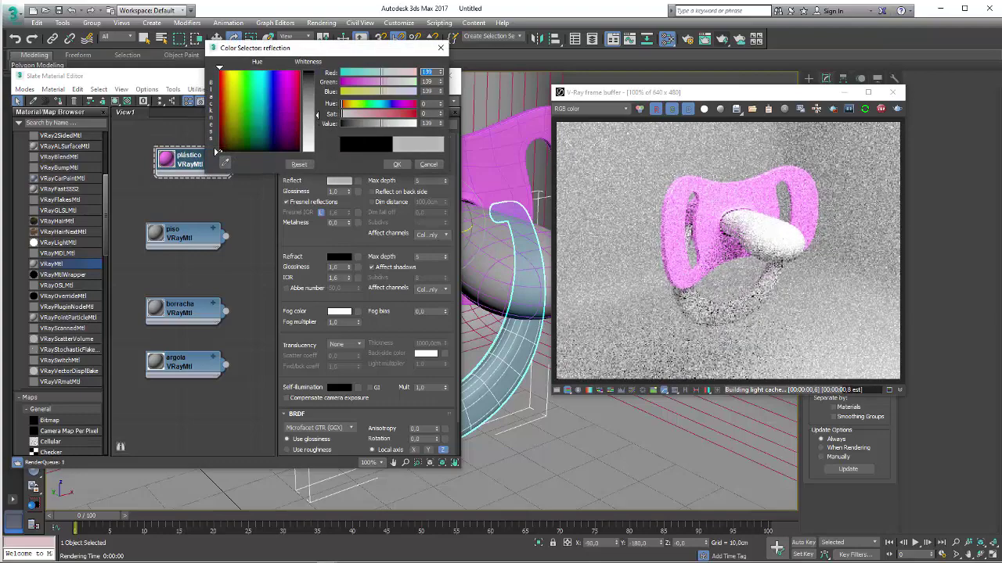
pyautogui.click(396, 165)
pyautogui.click(330, 193)
pyautogui.write('0,85')
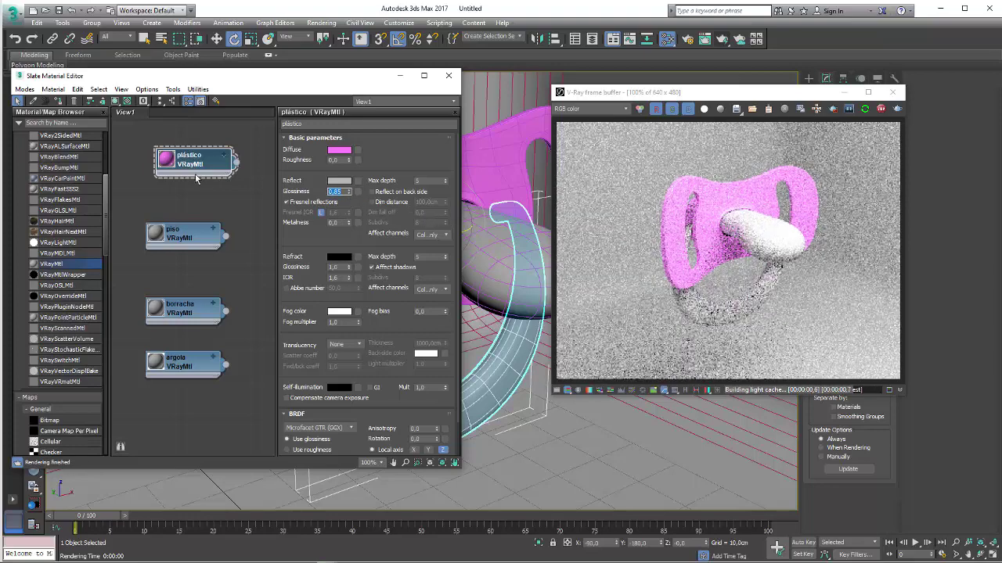
# Enlarge plástico's preview sphere and show it on a checkered background
pyautogui.doubleClick(178, 170)
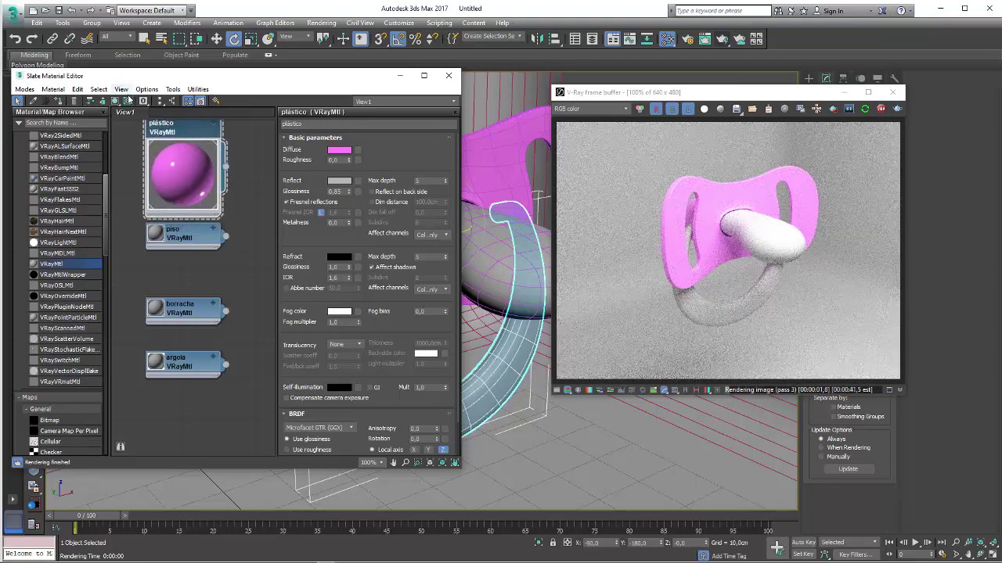
pyautogui.click(128, 101)
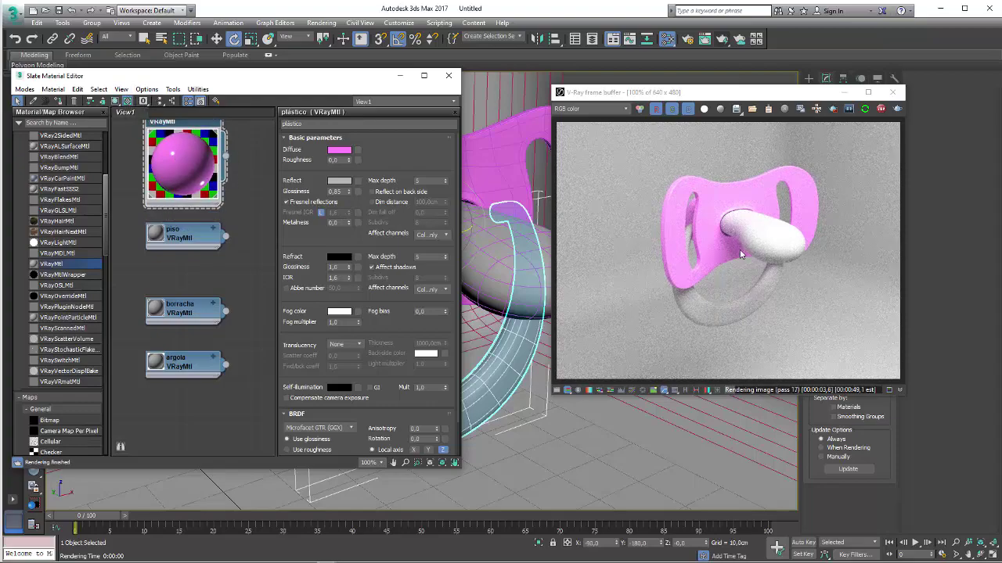
pyautogui.moveTo(619, 414)
pyautogui.keyDown('alt'); pyautogui.mouseDown(button='middle')
pyautogui.moveTo(561, 432)
pyautogui.moveTo(578, 344)
pyautogui.mouseUp(button='middle'); pyautogui.keyUp('alt')
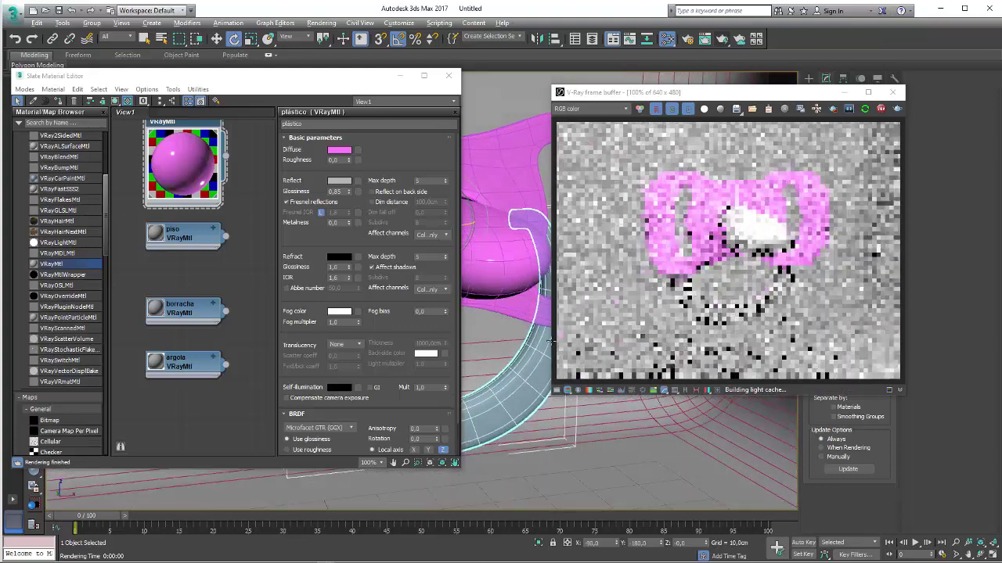
pyautogui.moveTo(188, 235); pyautogui.dragTo(177, 245)
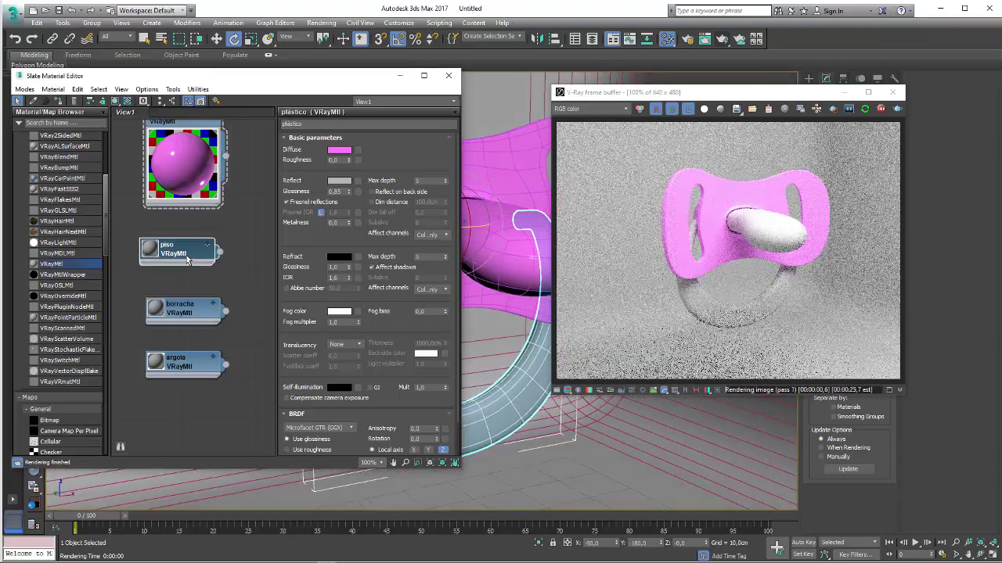
# Give argola a near-white diffuse, grey reflection colour and 0,85 reflection glossiness
pyautogui.doubleClick(180, 362)
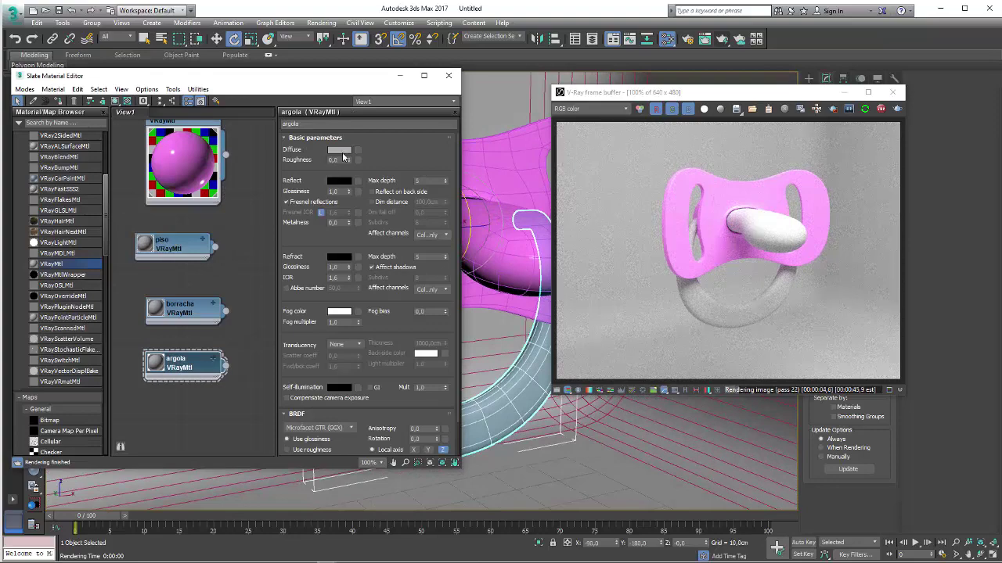
pyautogui.click(342, 152)
pyautogui.moveTo(378, 123); pyautogui.dragTo(403, 123)
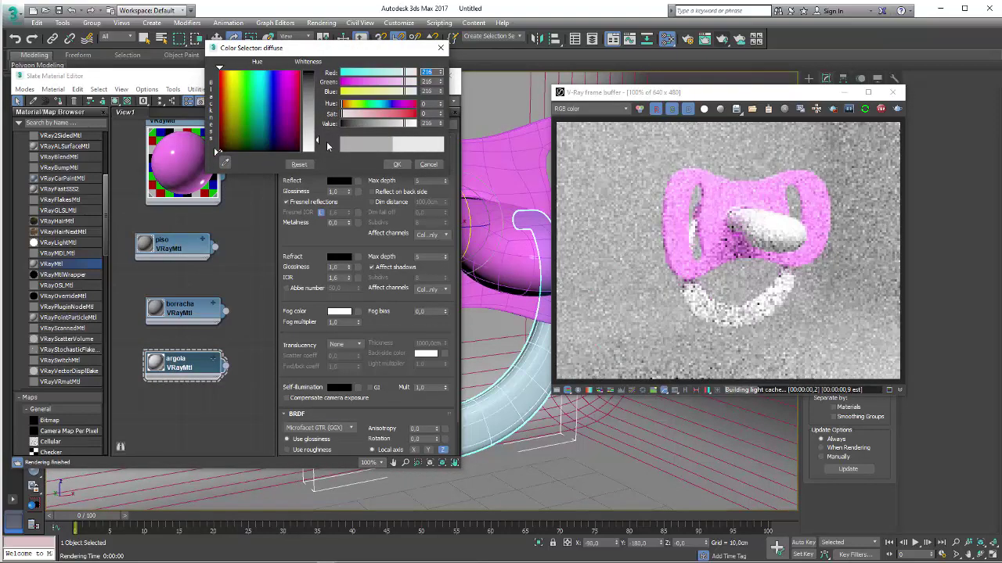
pyautogui.click(397, 165)
pyautogui.click(339, 181)
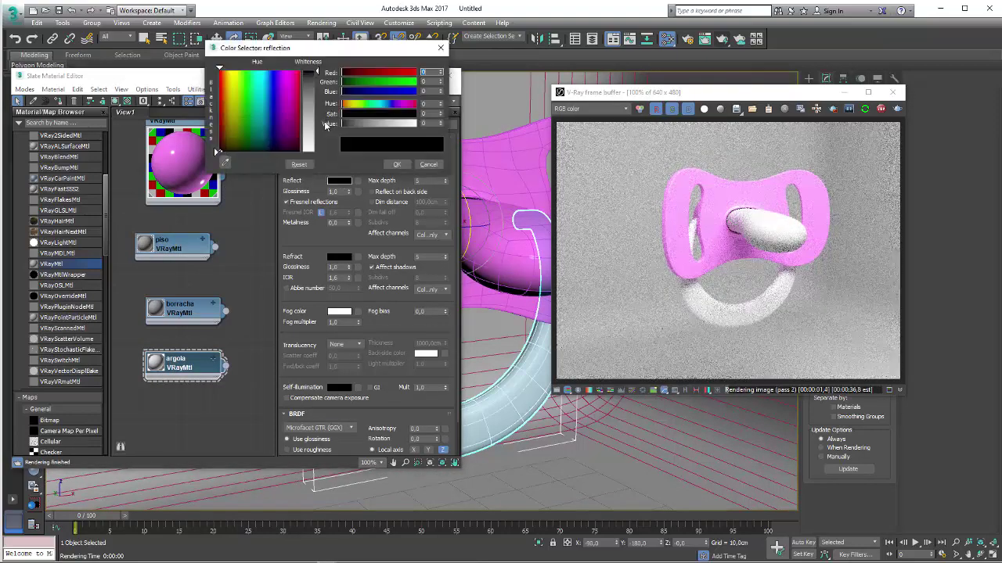
pyautogui.moveTo(343, 123); pyautogui.dragTo(381, 123)
pyautogui.click(395, 164)
pyautogui.write('0,85')
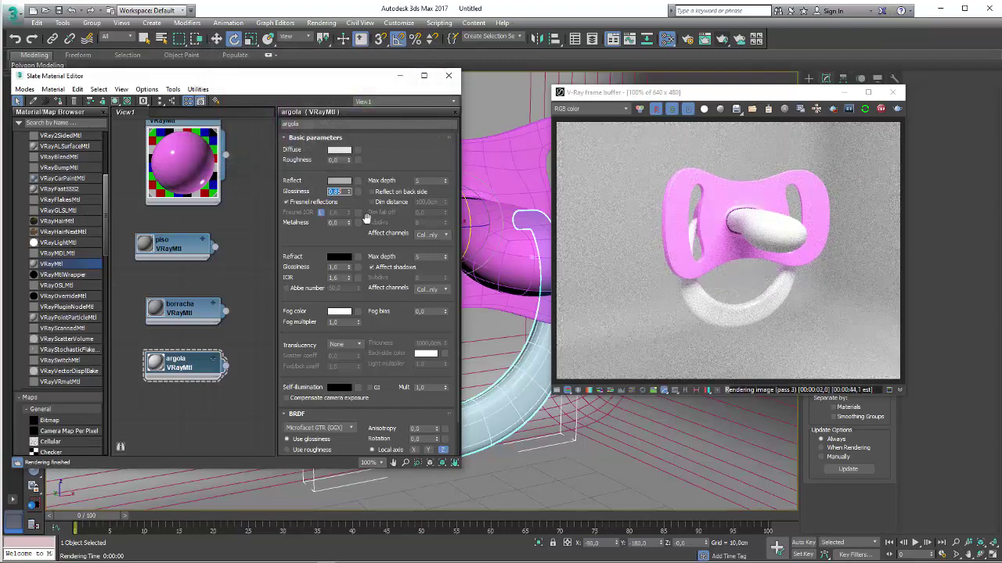
pyautogui.press('Return')
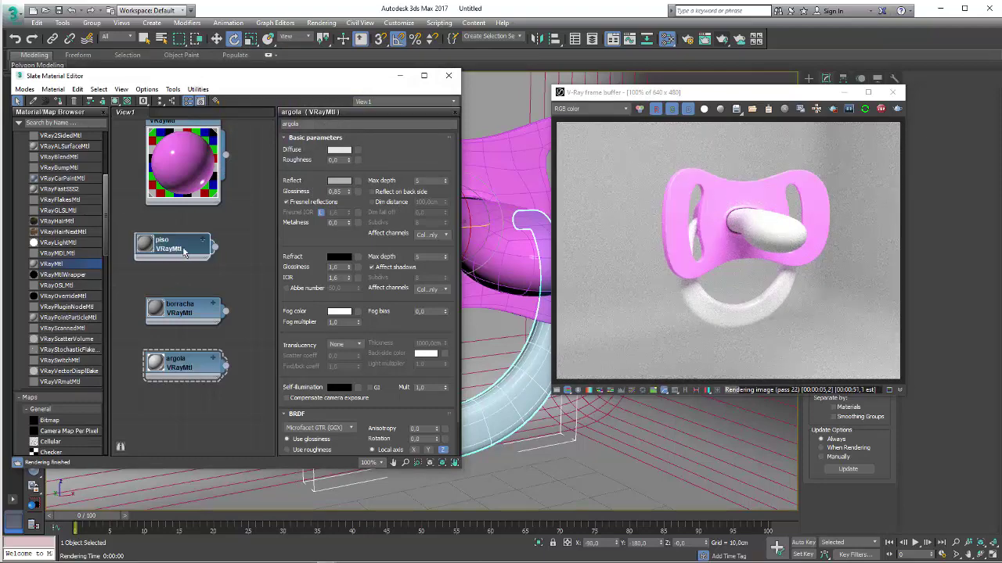
# Open the borracha material and compare against the real-pacifier reference photo
pyautogui.moveTo(173, 258); pyautogui.dragTo(184, 259)
pyautogui.moveTo(178, 316); pyautogui.dragTo(188, 306)
pyautogui.click(194, 303)
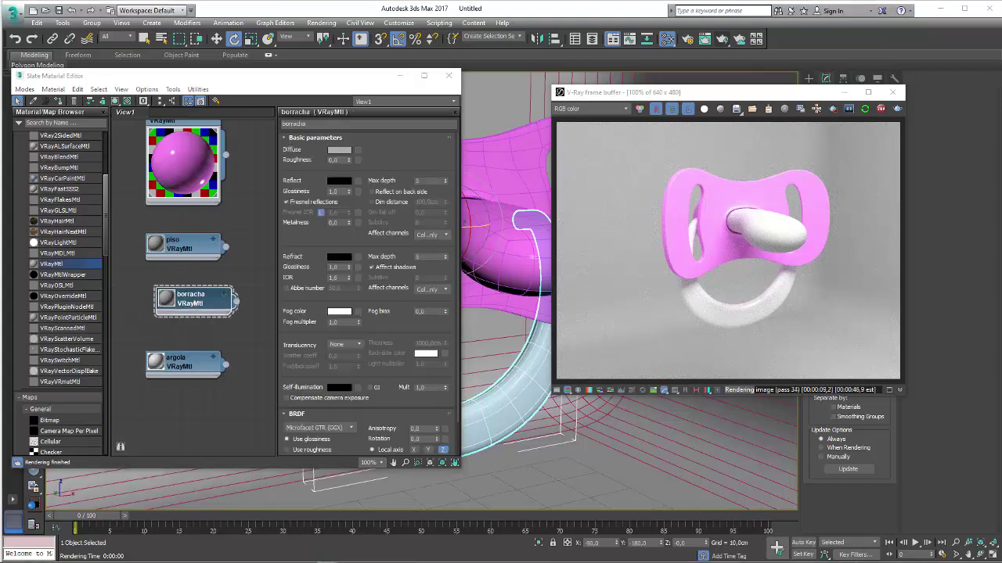
pyautogui.hotkey('alt', 'Tab')
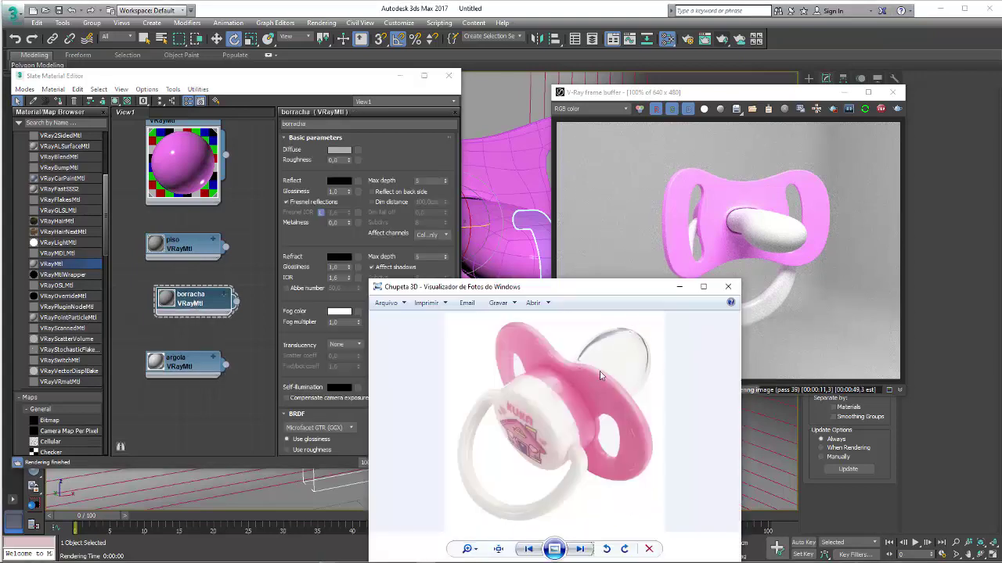
pyautogui.click(679, 286)
pyautogui.moveTo(205, 310); pyautogui.dragTo(194, 309)
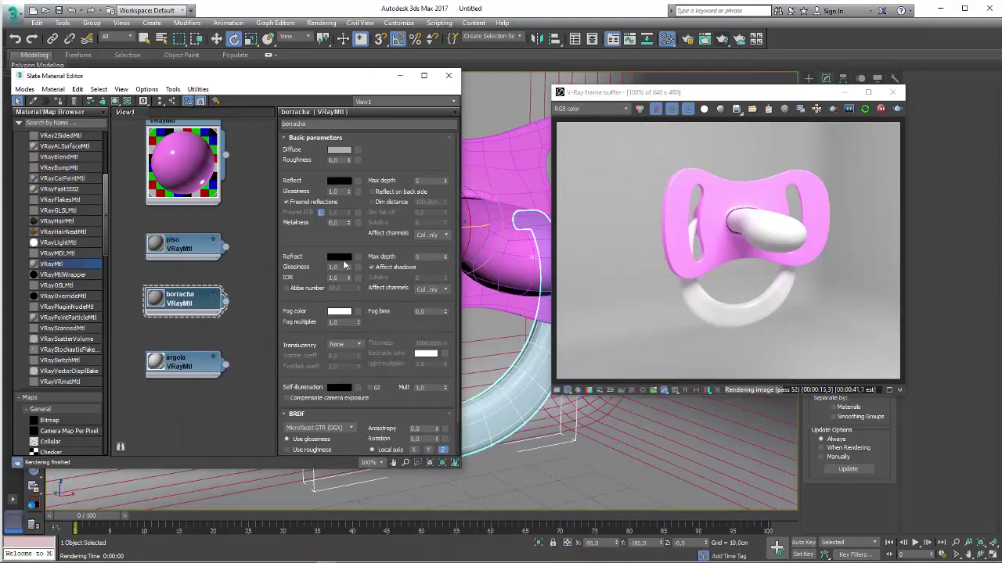
# Set borracha's refraction colour to near-white so the nipple renders transparent
pyautogui.click(341, 259)
pyautogui.moveTo(317, 133); pyautogui.dragTo(318, 146)
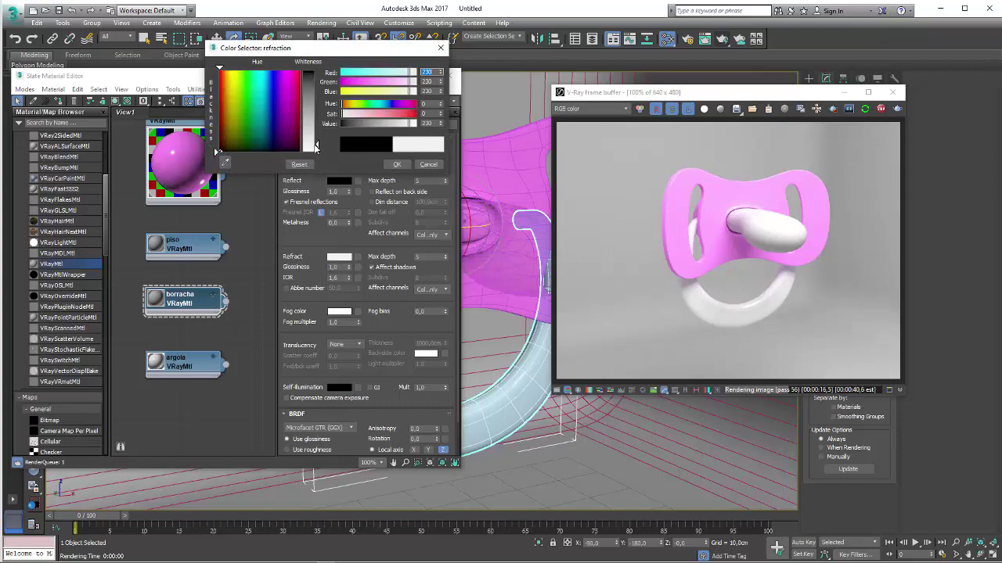
pyautogui.click(397, 164)
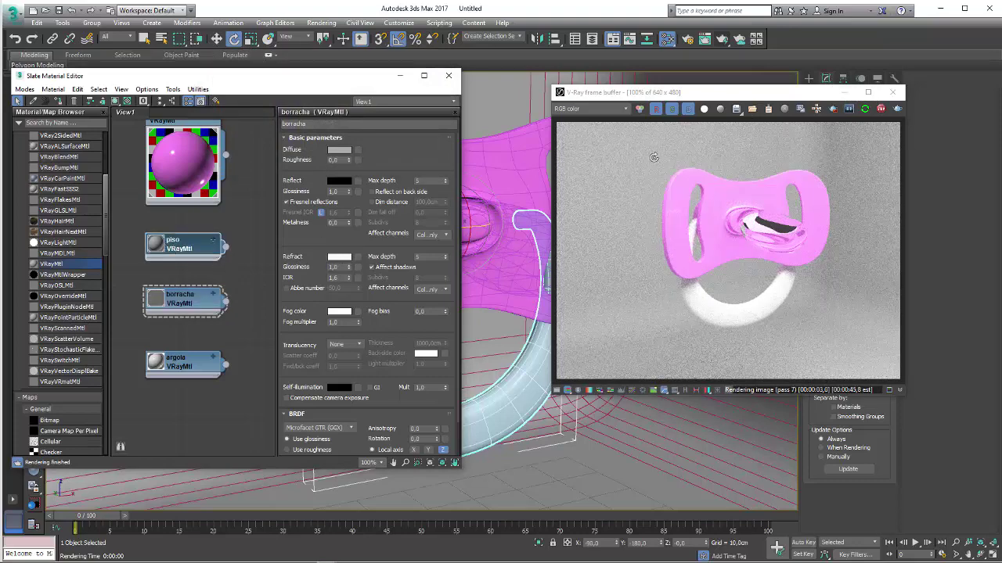
pyautogui.moveTo(829, 93); pyautogui.dragTo(828, 95)
pyautogui.click(894, 94)
pyautogui.keyDown('alt'); pyautogui.moveTo(665, 274); pyautogui.dragTo(583, 273, button='middle'); pyautogui.keyUp('alt')
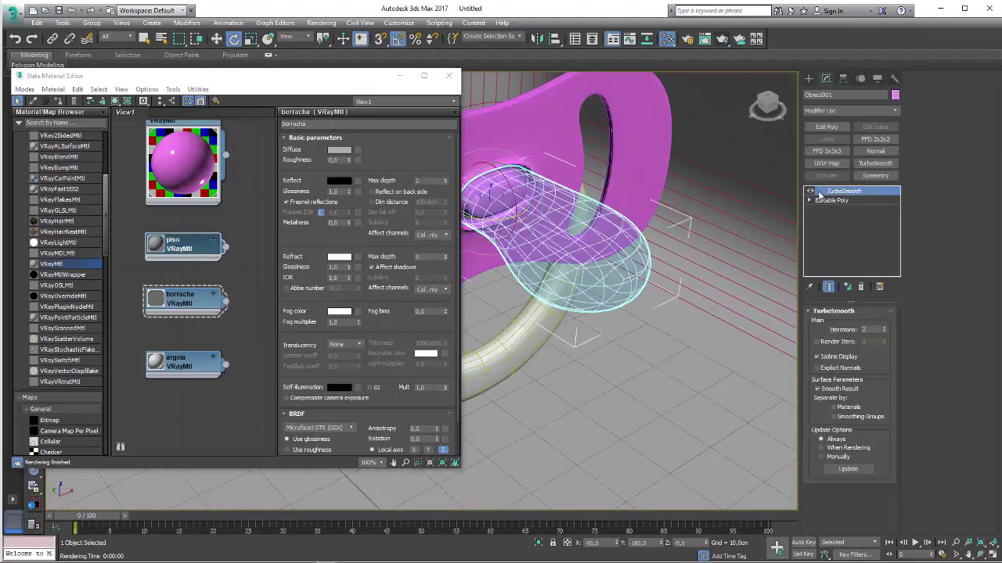
# Add a Shell modifier on the nipple's Editable Poly, beneath TurboSmooth
pyautogui.click(810, 191)
pyautogui.click(829, 200)
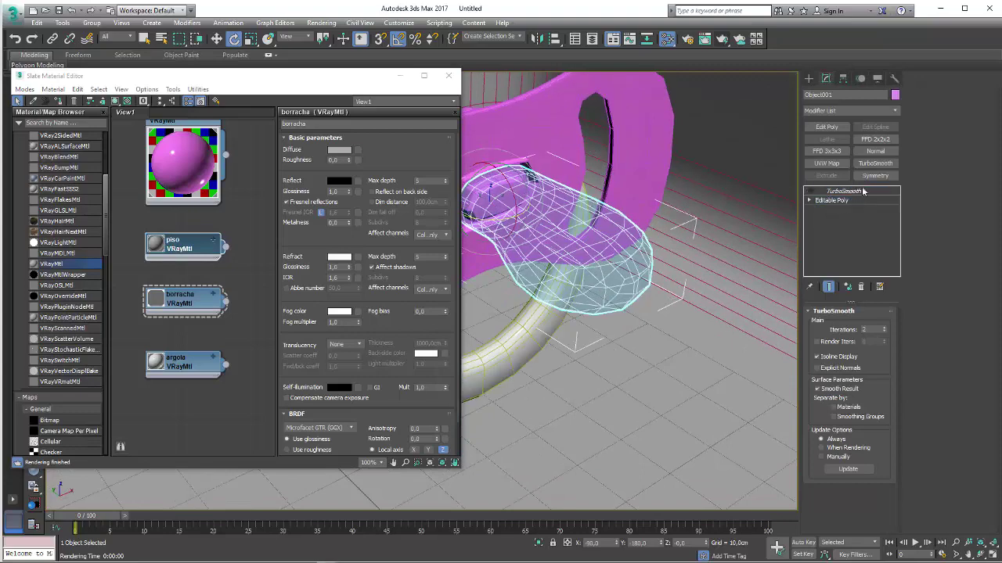
pyautogui.click(895, 111)
pyautogui.moveTo(896, 181); pyautogui.dragTo(900, 500)
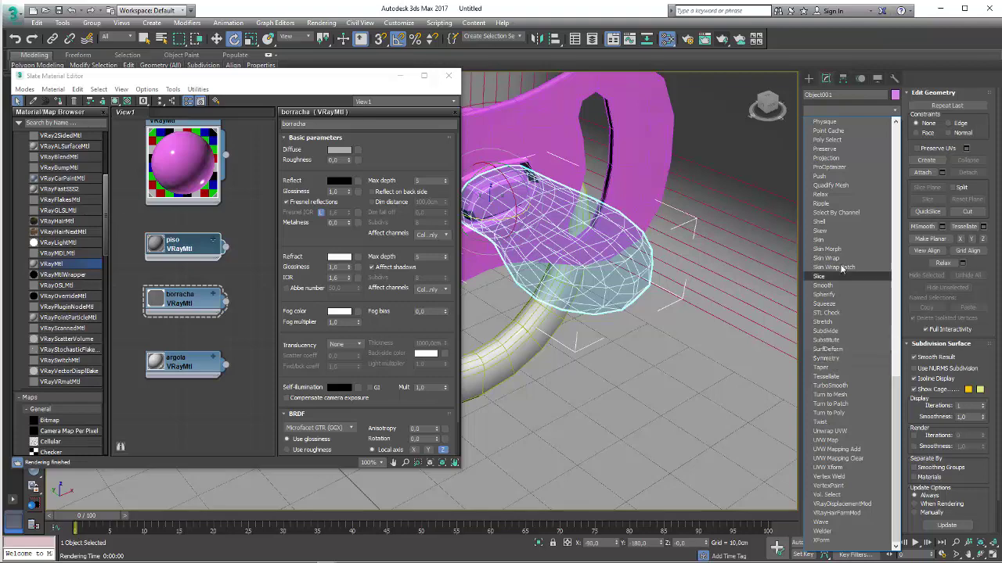
pyautogui.click(830, 223)
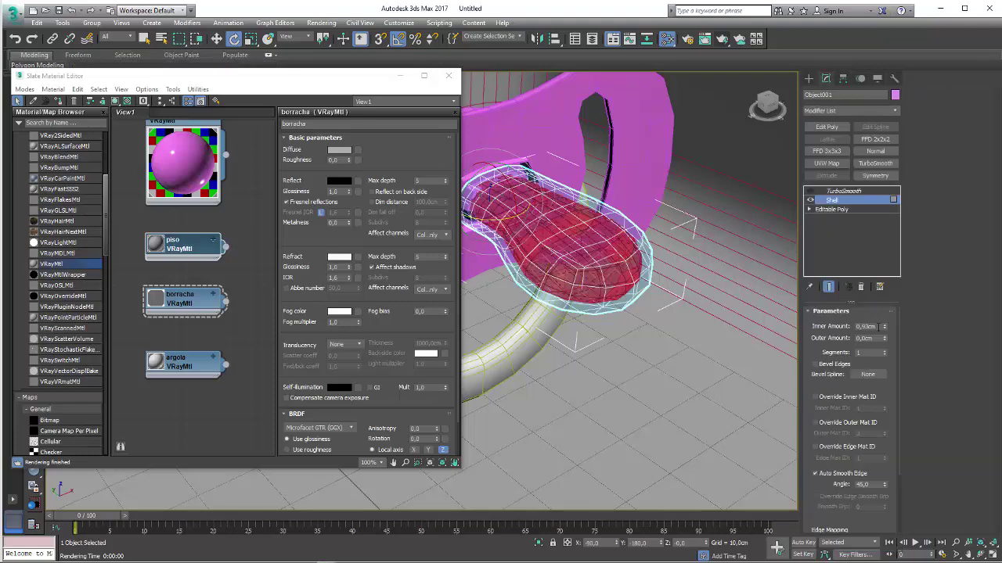
# Set Shell inner amount to 0,15cm, untick Select Inner Faces, re-enable TurboSmooth and render
pyautogui.moveTo(885, 333); pyautogui.dragTo(885, 350)
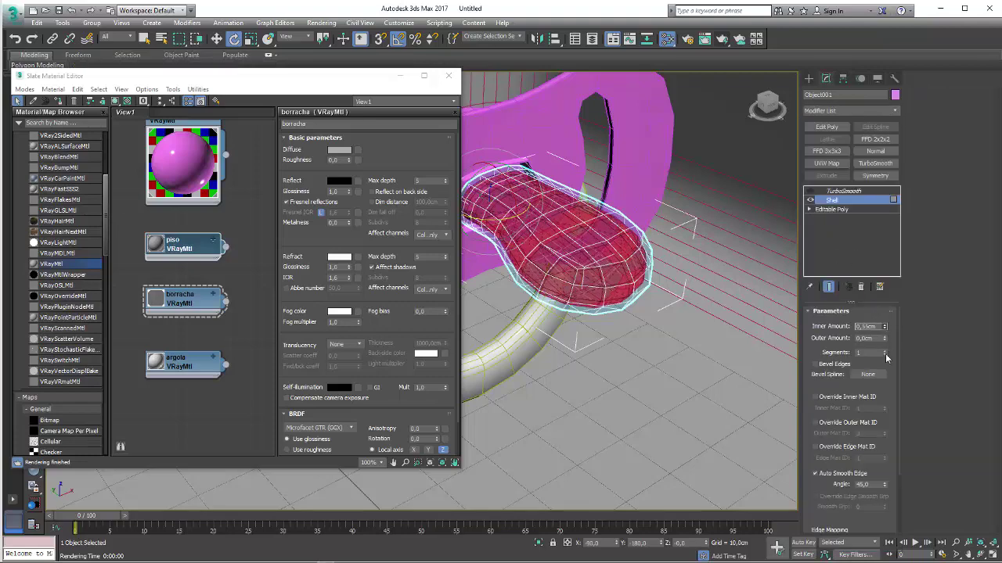
pyautogui.moveTo(808, 427); pyautogui.dragTo(808, 354)
pyautogui.click(821, 505)
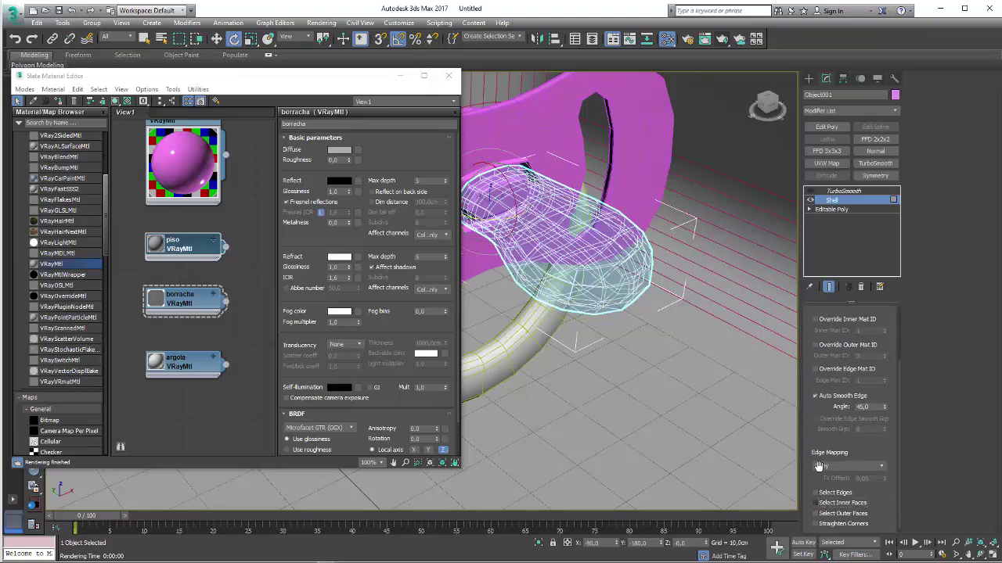
pyautogui.click(835, 191)
pyautogui.click(810, 192)
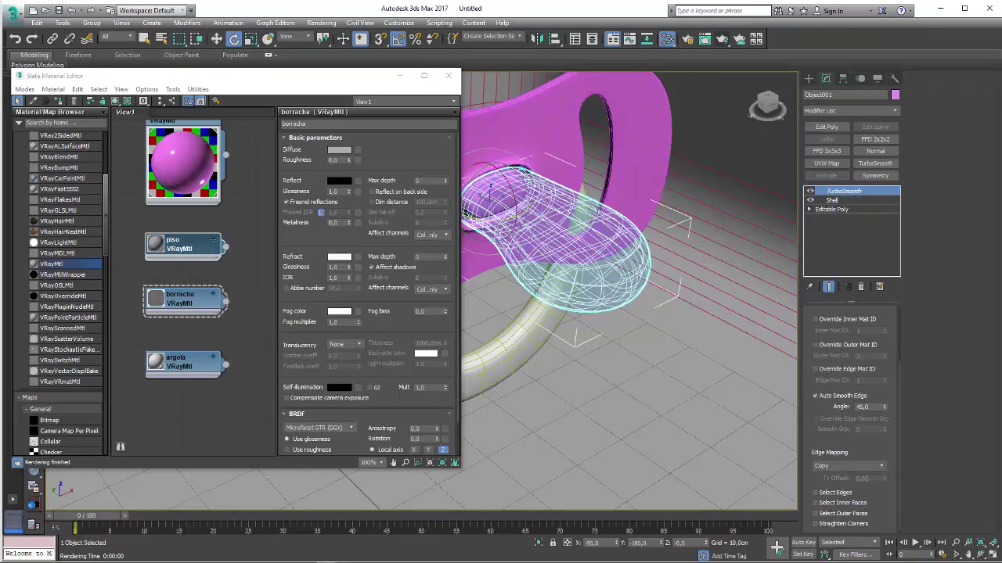
pyautogui.hotkey('shift', 'q')
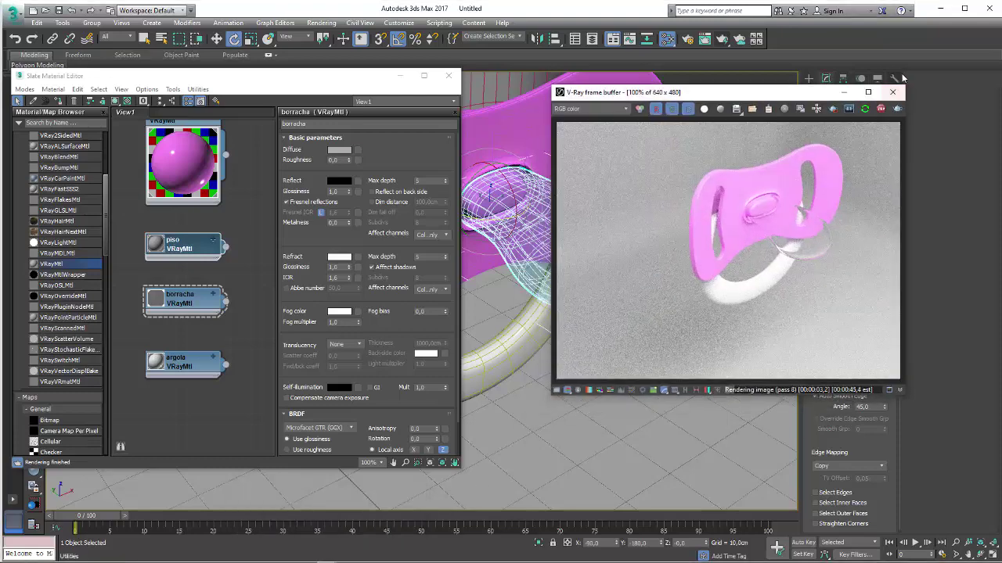
# Restart the interactive render and enlarge the borracha material's preview
pyautogui.click(893, 92)
pyautogui.click(722, 43)
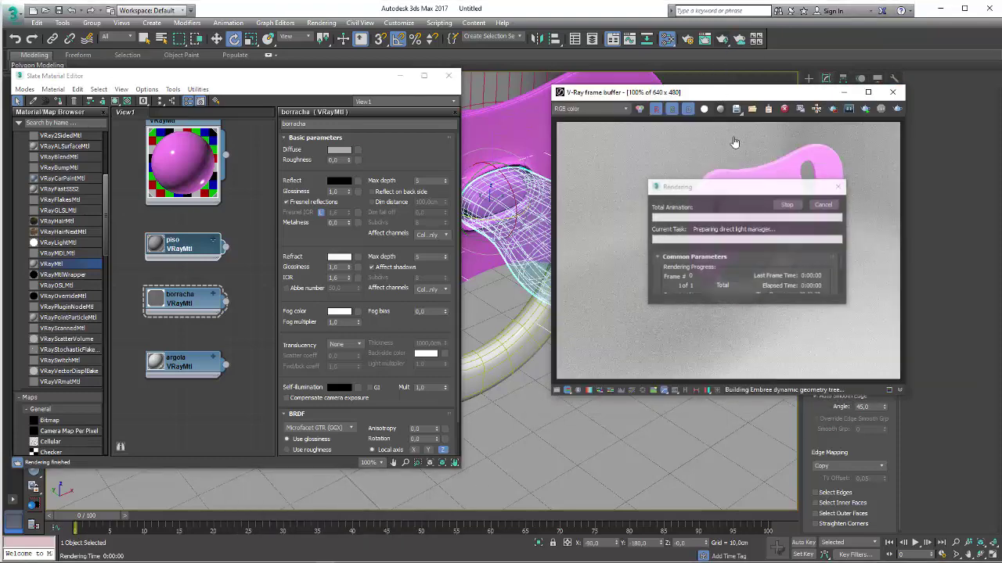
pyautogui.click(864, 113)
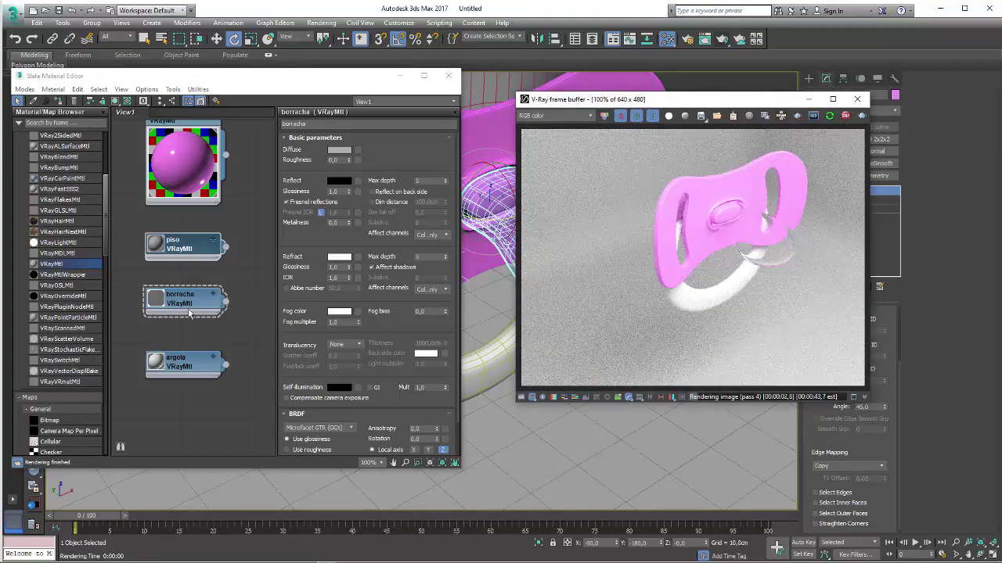
pyautogui.moveTo(189, 313); pyautogui.dragTo(180, 306)
pyautogui.doubleClick(170, 305)
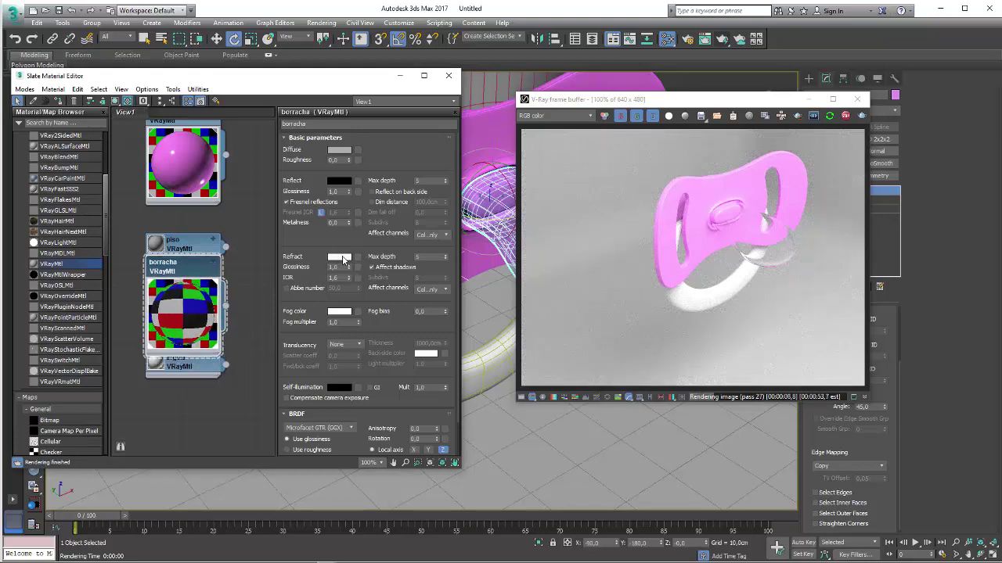
# Lower borracha's refraction colour whiteness to 218
pyautogui.click(343, 260)
pyautogui.click(318, 147)
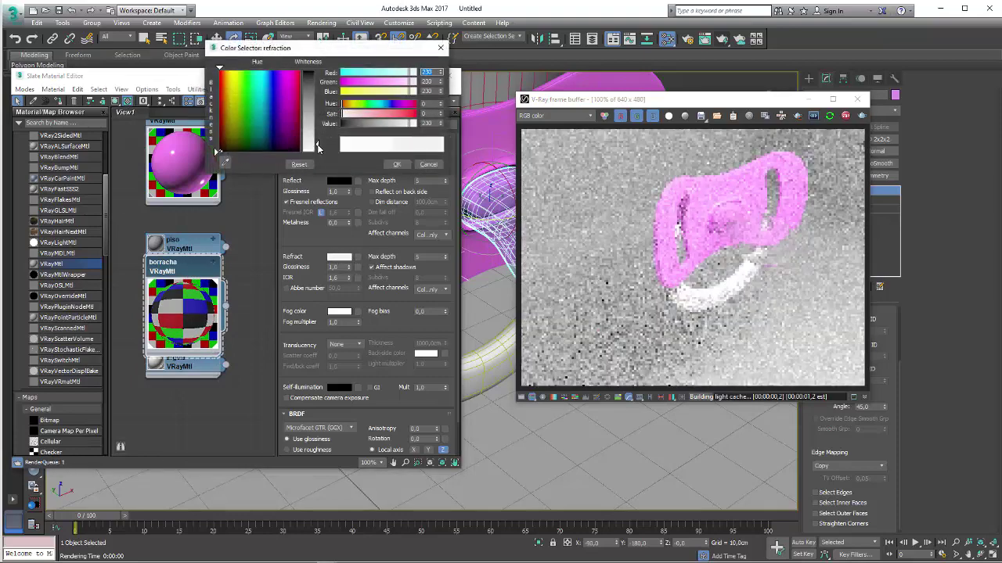
pyautogui.moveTo(318, 147); pyautogui.dragTo(317, 146)
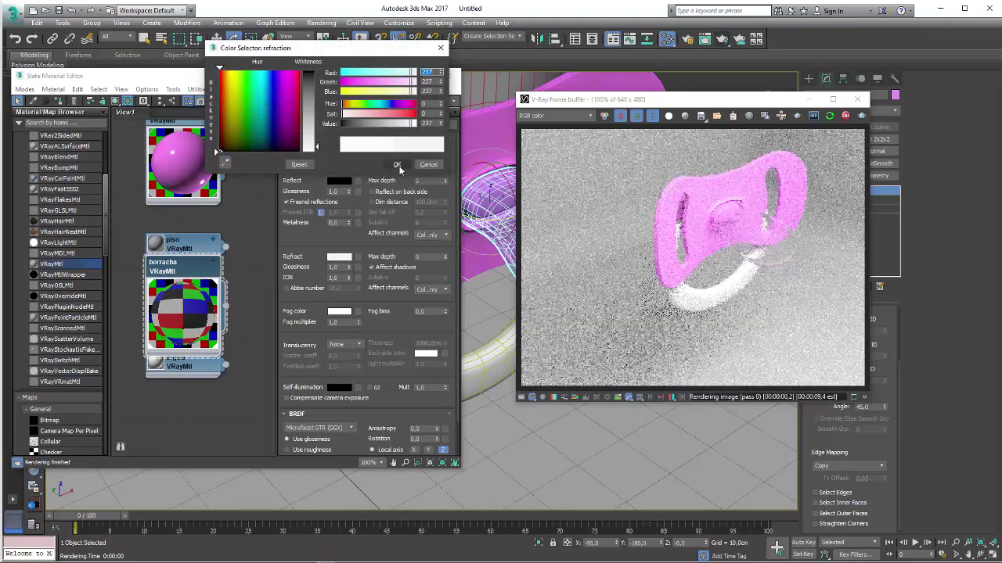
pyautogui.moveTo(317, 147); pyautogui.dragTo(316, 141)
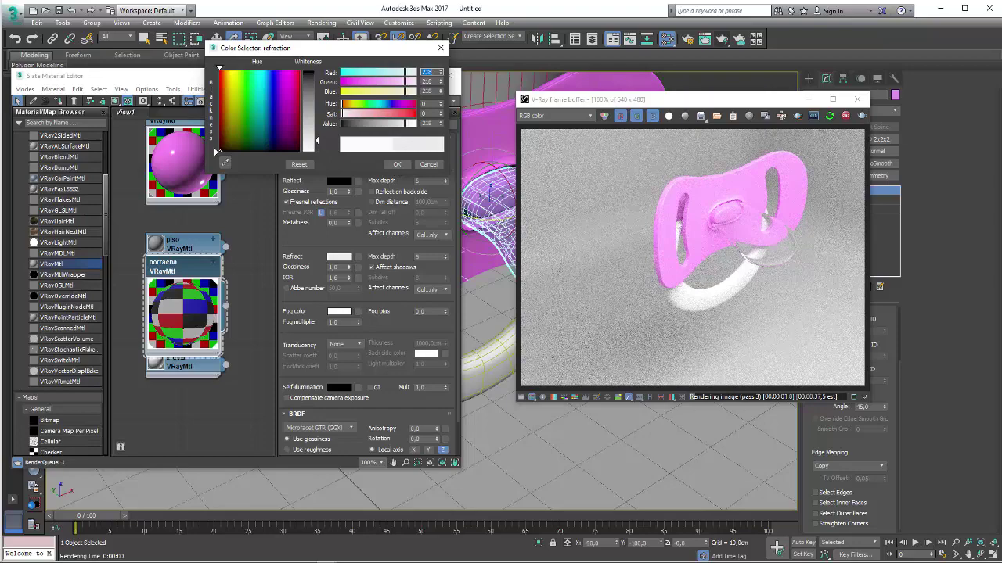
pyautogui.click(397, 164)
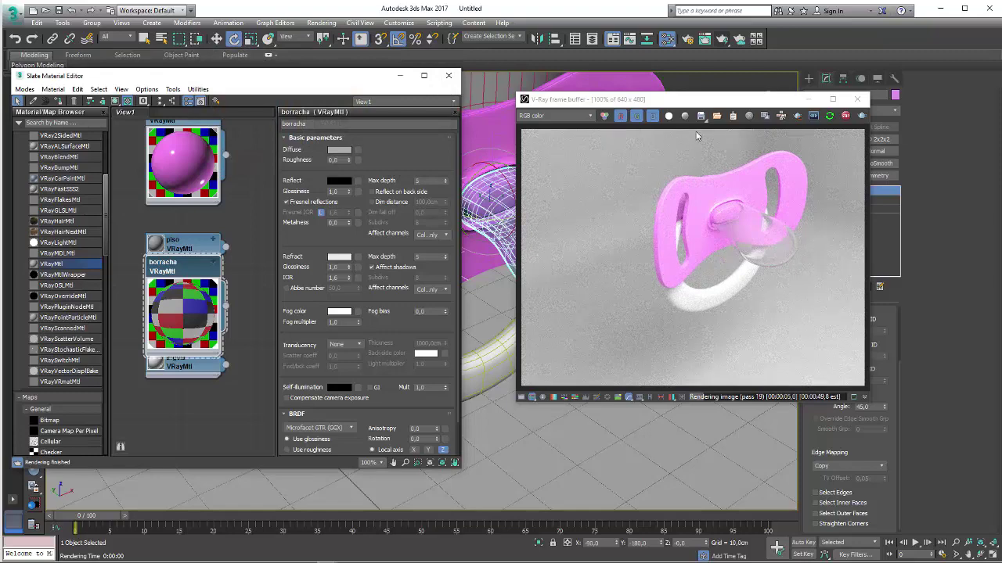
pyautogui.moveTo(723, 106); pyautogui.dragTo(680, 278)
# Select the pink pacifier shield, Plane003
pyautogui.click(555, 176)
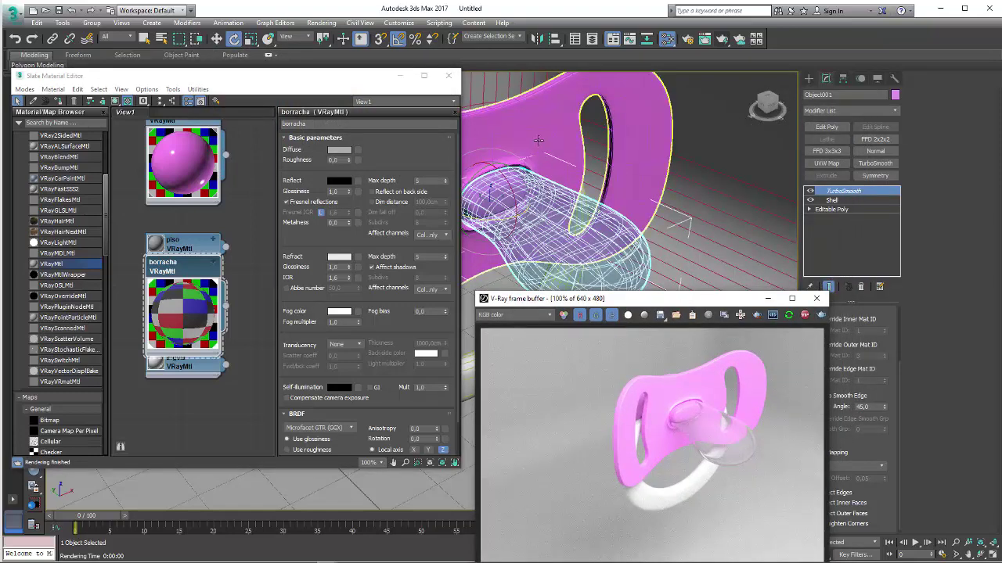
pyautogui.rightClick(539, 137)
pyautogui.moveTo(579, 253)
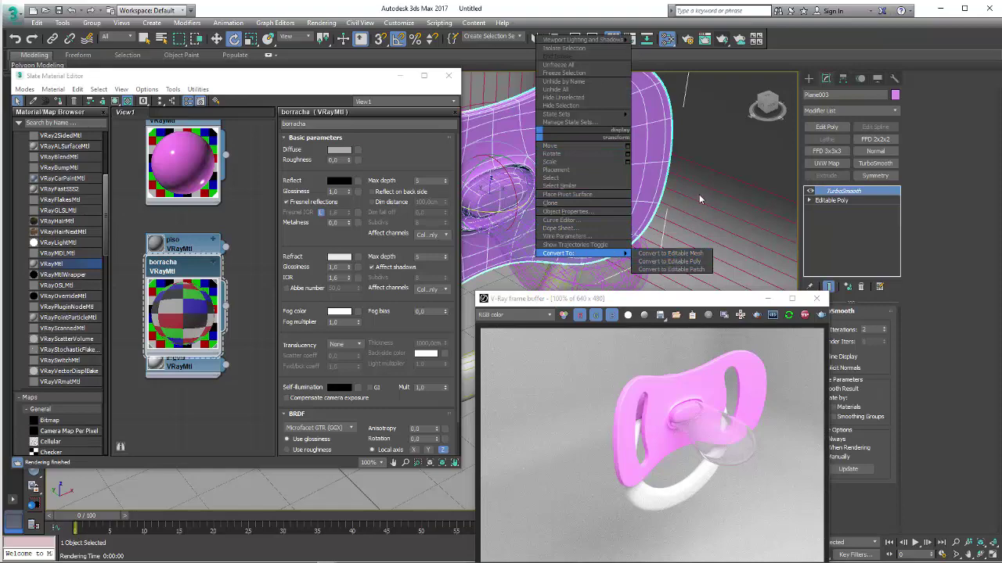
pyautogui.click(671, 261)
pyautogui.rightClick(552, 137)
pyautogui.click(520, 194)
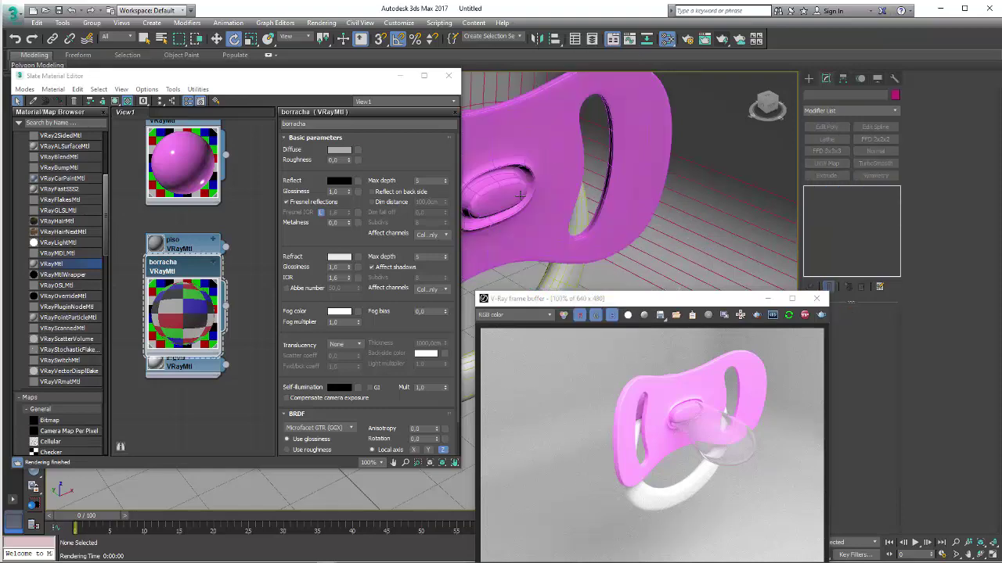
pyautogui.click(519, 194)
# At Editable Poly Polygon level, select the centre polygons and grow the selection twice
pyautogui.click(809, 202)
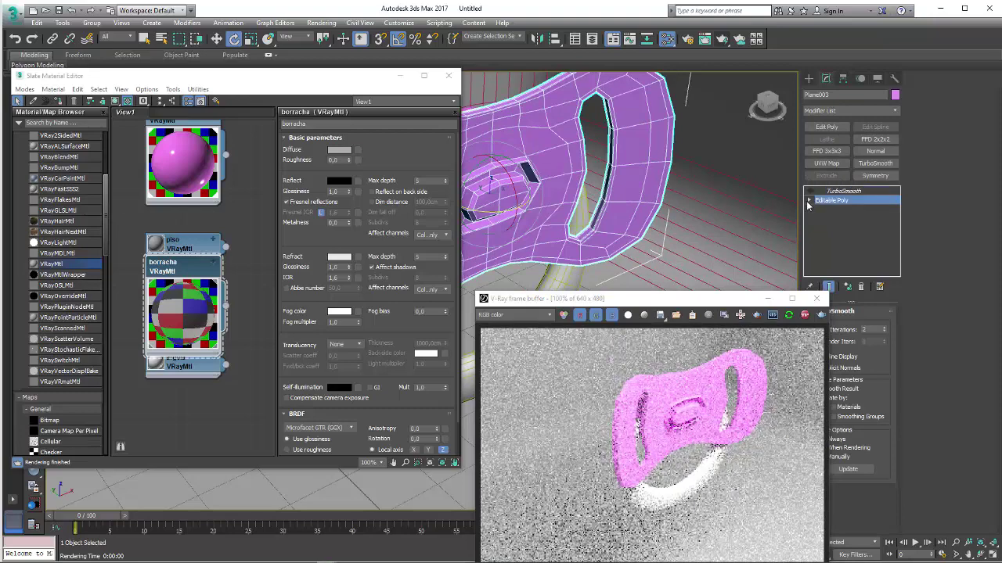
pyautogui.click(809, 200)
pyautogui.click(828, 210)
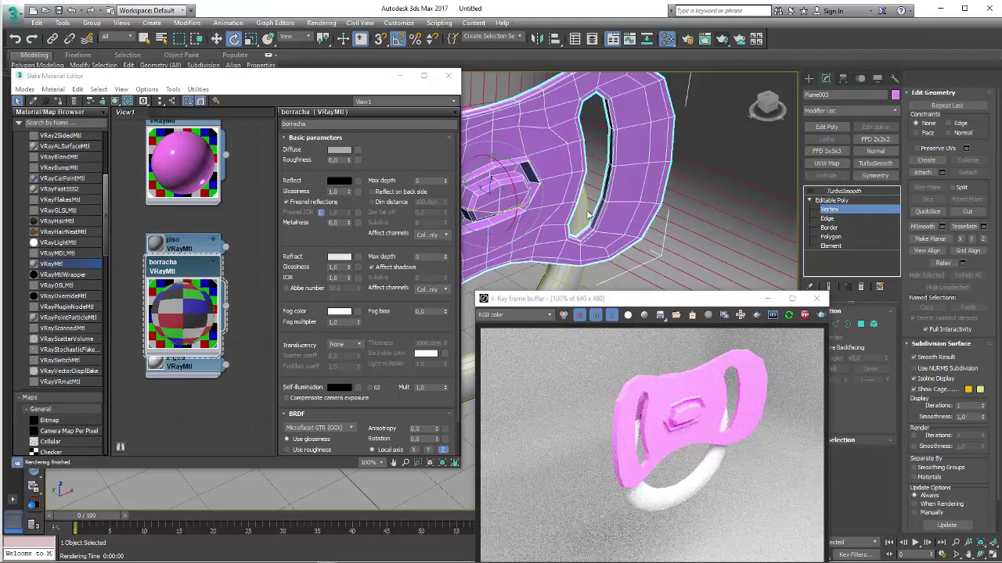
pyautogui.hotkey('ctrl', 'a')
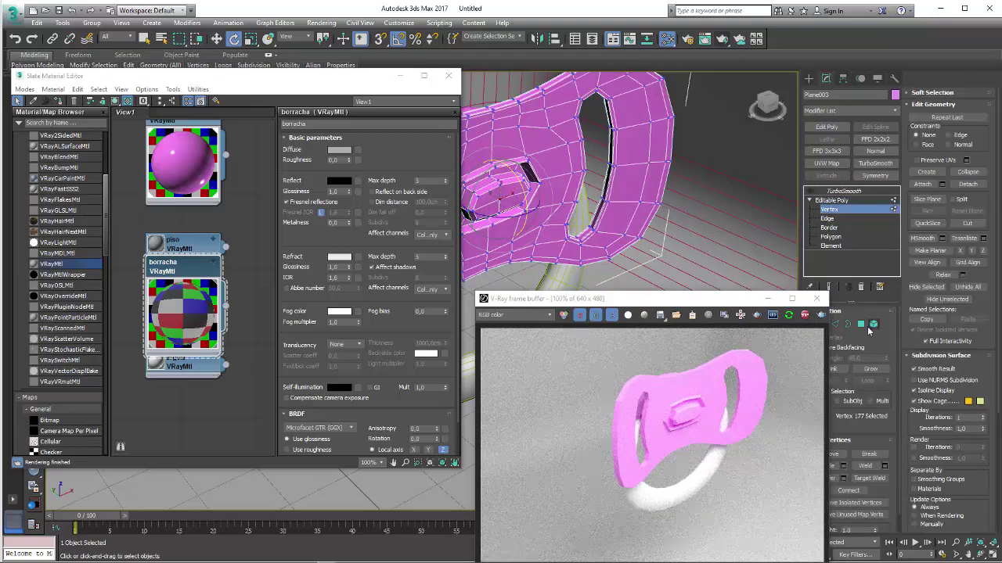
pyautogui.click(861, 324)
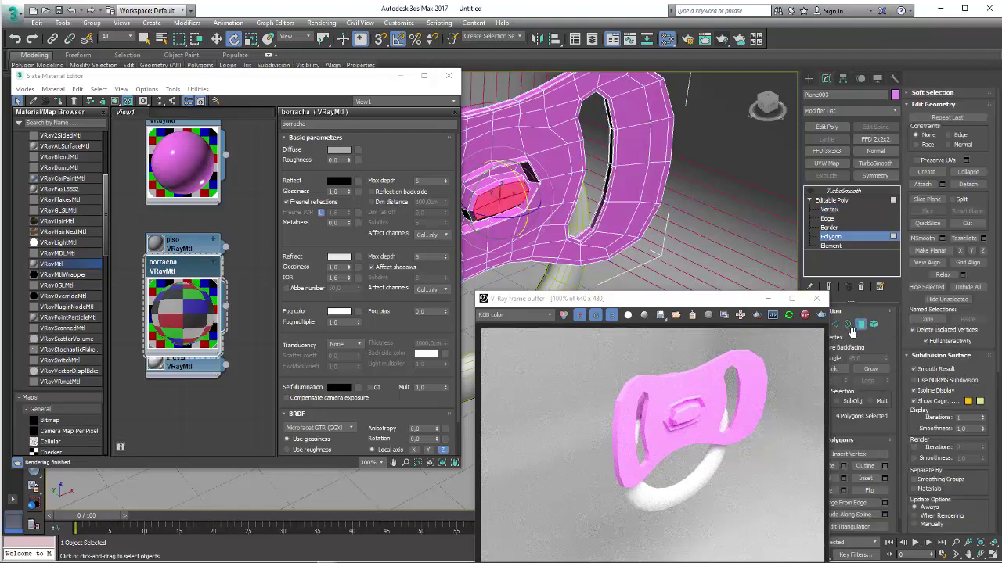
pyautogui.click(868, 374)
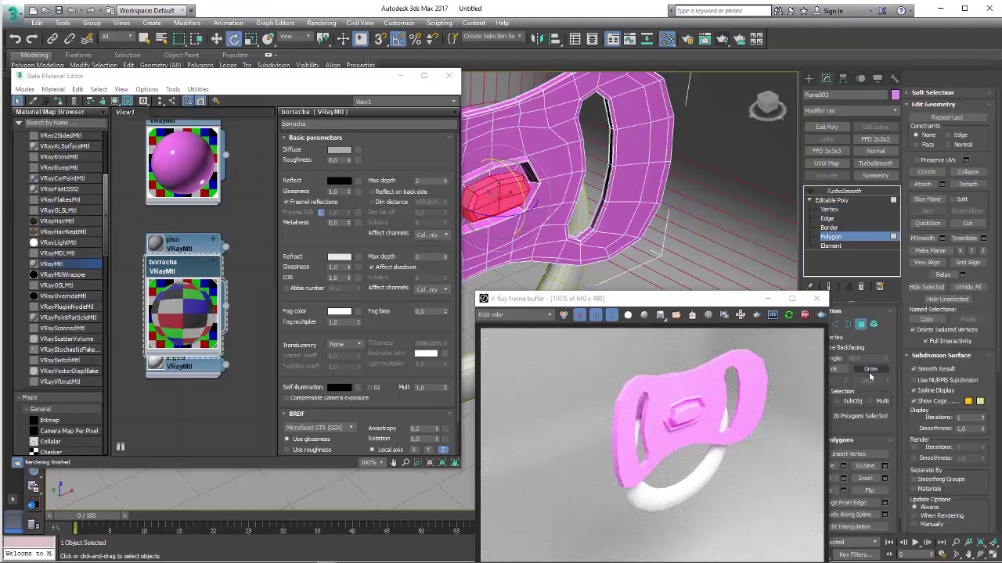
pyautogui.click(868, 374)
# Assign the 28 centre polygons their own material ID, then return to TurboSmooth
pyautogui.scroll(-3, 971, 395)
pyautogui.scroll(-3, 949, 371)
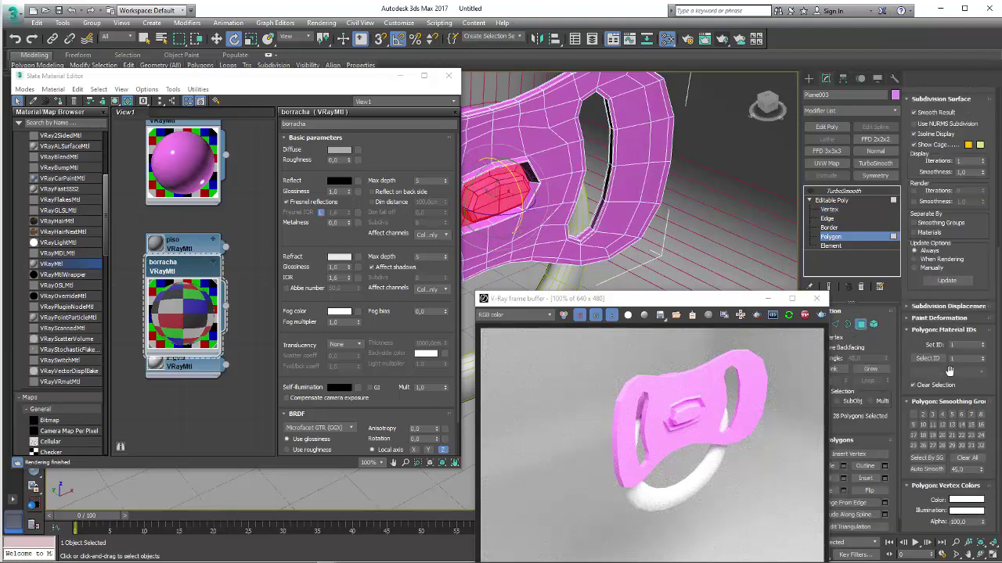
pyautogui.write('5')
pyautogui.press('Return')
pyautogui.click(834, 200)
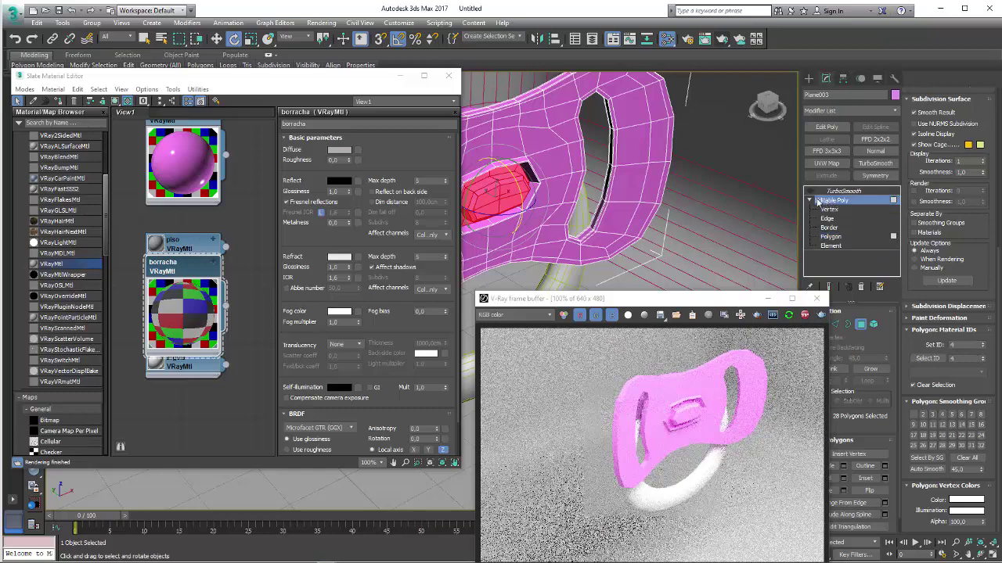
pyautogui.click(828, 192)
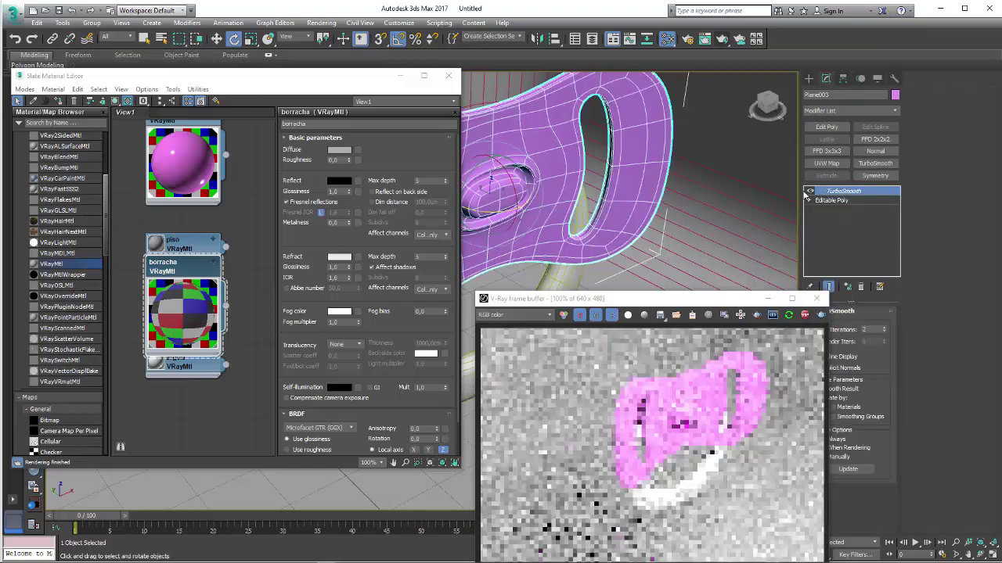
# Add a Multi/Sub-Object material node, Material #41, to the Slate view and open its parameters
pyautogui.moveTo(188, 251); pyautogui.dragTo(172, 420)
pyautogui.moveTo(188, 263); pyautogui.dragTo(215, 263)
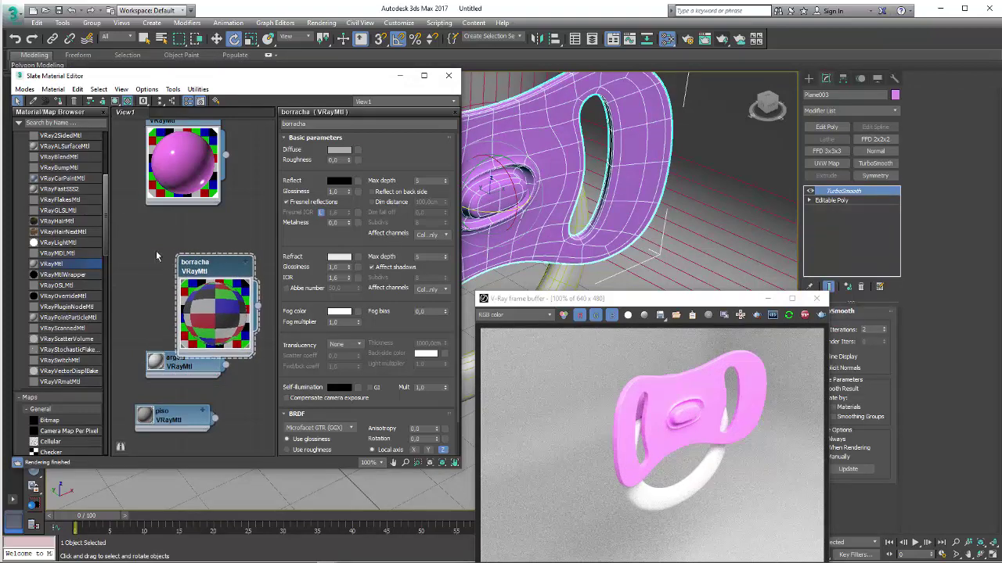
pyautogui.moveTo(156, 251); pyautogui.dragTo(179, 305, button='middle')
pyautogui.scroll(3, 101, 201)
pyautogui.scroll(2, 101, 200)
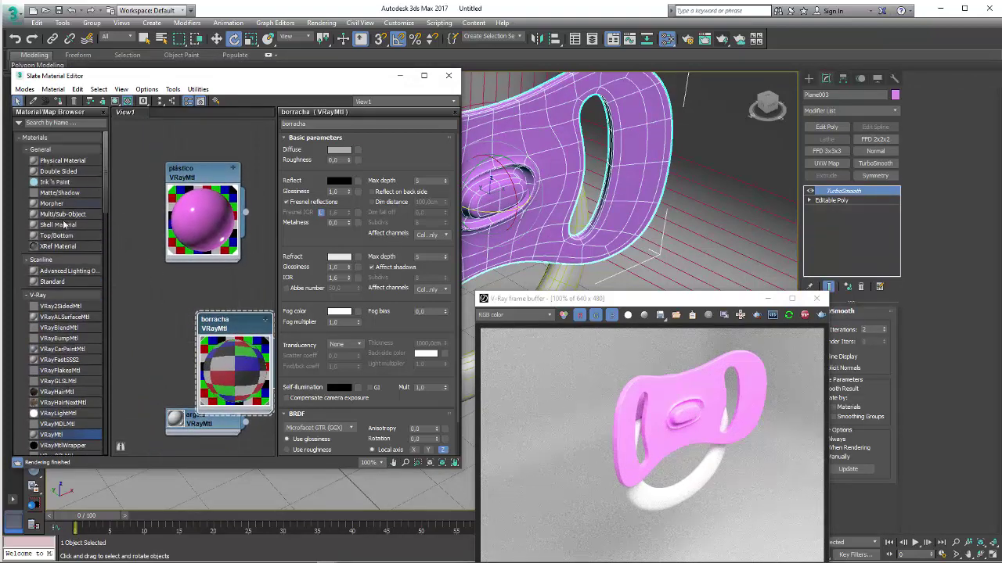
pyautogui.moveTo(264, 158); pyautogui.dragTo(251, 160)
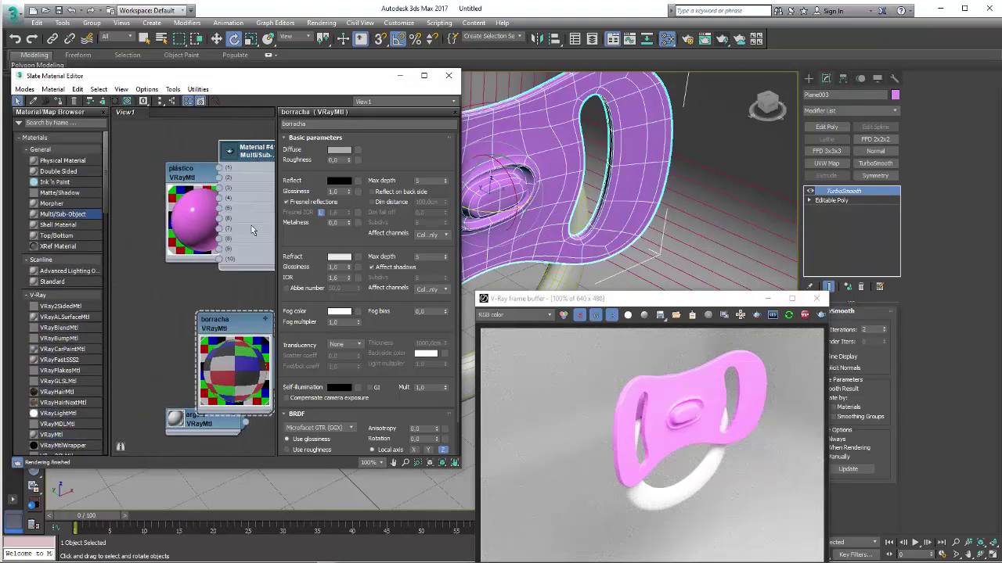
pyautogui.moveTo(250, 203); pyautogui.dragTo(168, 198, button='middle')
pyautogui.moveTo(165, 174)
pyautogui.mouseDown()
pyautogui.moveTo(251, 174)
pyautogui.moveTo(227, 165)
pyautogui.mouseUp()
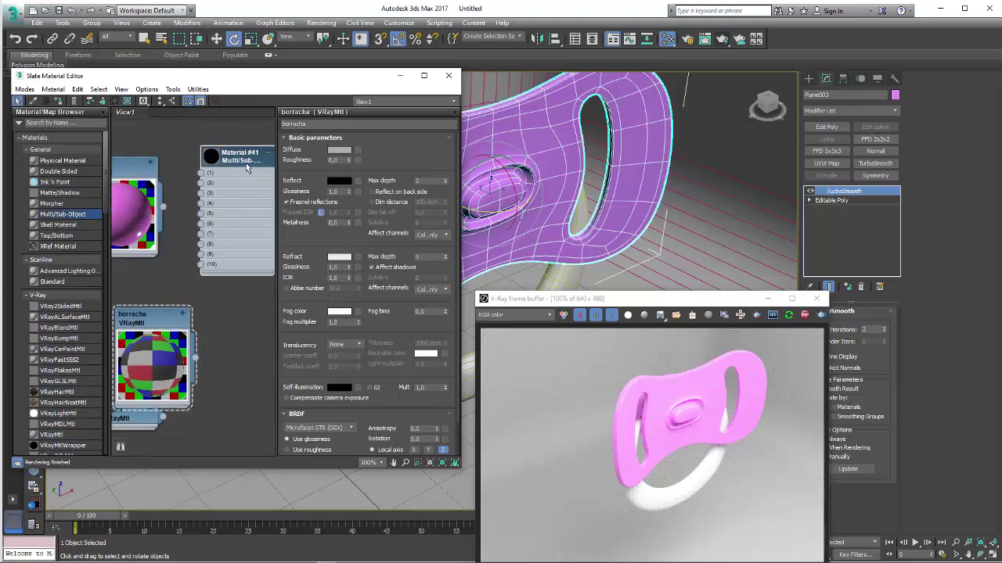
pyautogui.doubleClick(244, 165)
# Reduce Material #41 to four sub-material slots and wire plástico into slot 1
pyautogui.click(409, 155)
pyautogui.click(409, 155)
pyautogui.click(410, 155)
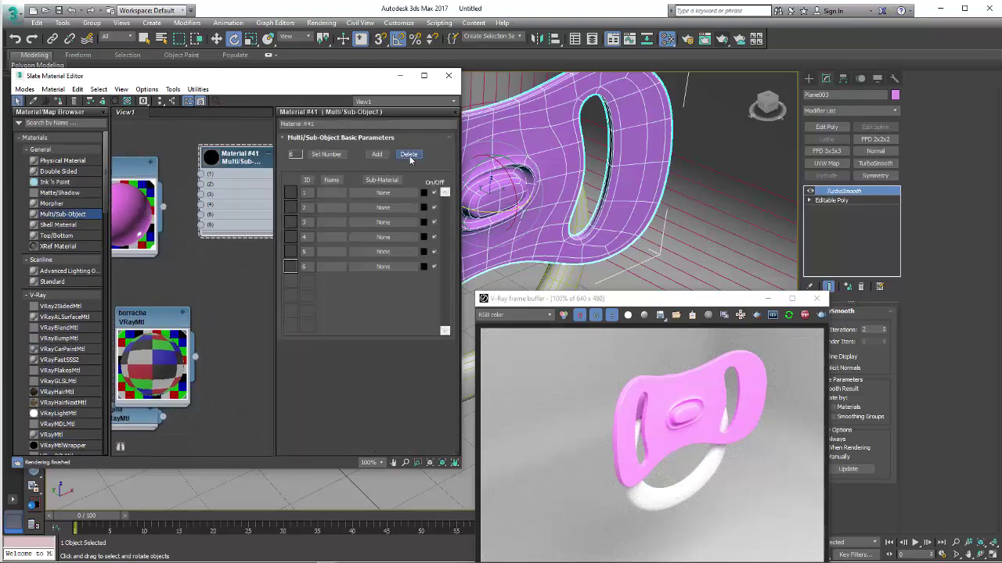
pyautogui.click(409, 155)
pyautogui.click(409, 155)
pyautogui.click(410, 155)
pyautogui.moveTo(147, 185); pyautogui.dragTo(210, 184, button='middle')
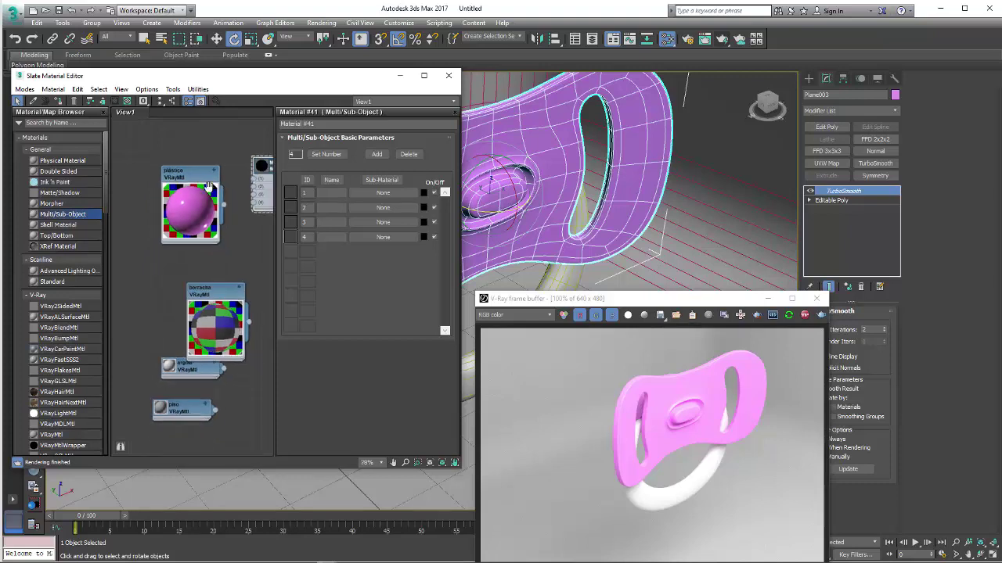
pyautogui.scroll(-2, 210, 184)
pyautogui.moveTo(195, 235); pyautogui.dragTo(184, 244, button='middle')
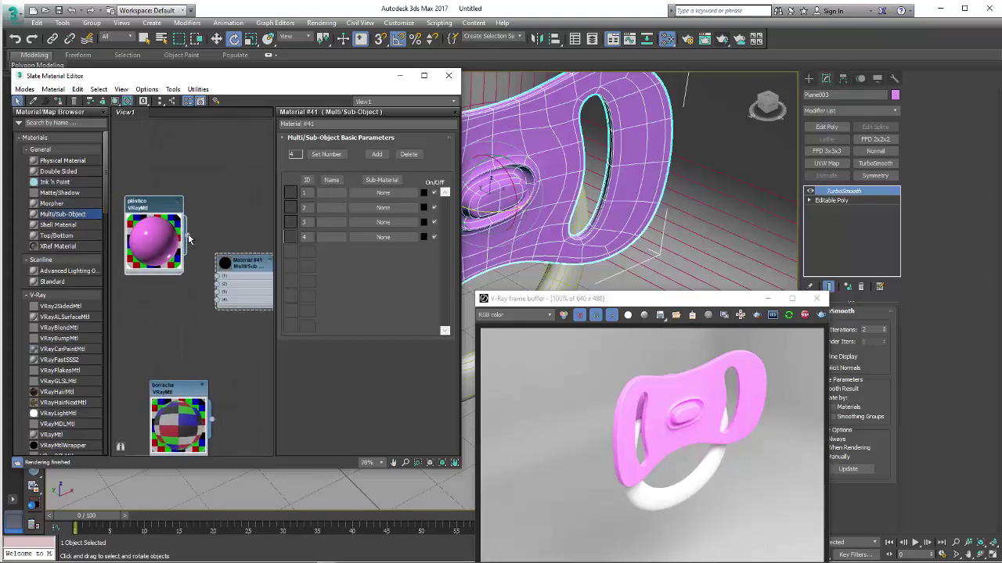
pyautogui.moveTo(245, 267); pyautogui.dragTo(245, 242)
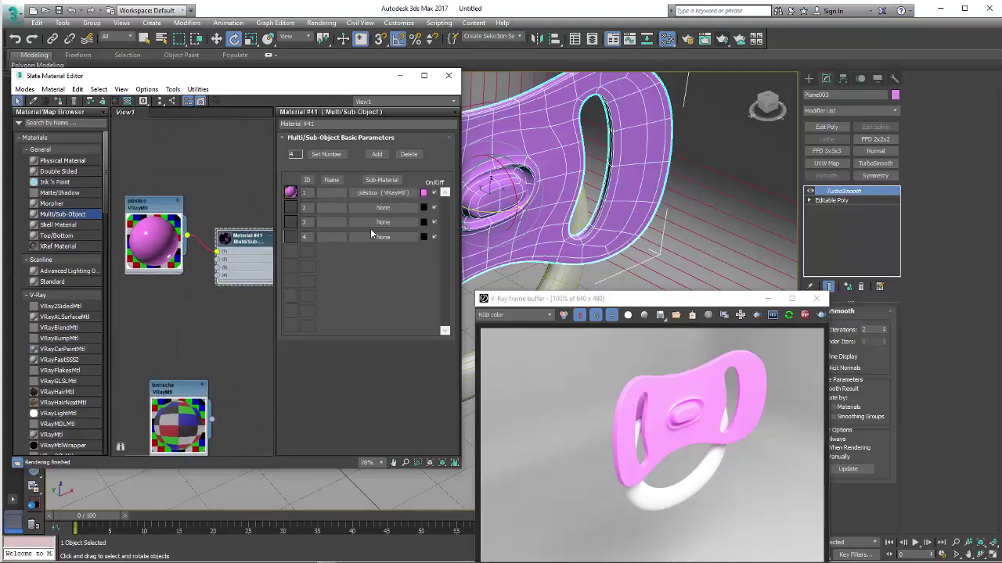
# Select the whole shield element, then switch to Polygon level keeping the selection
pyautogui.click(580, 161)
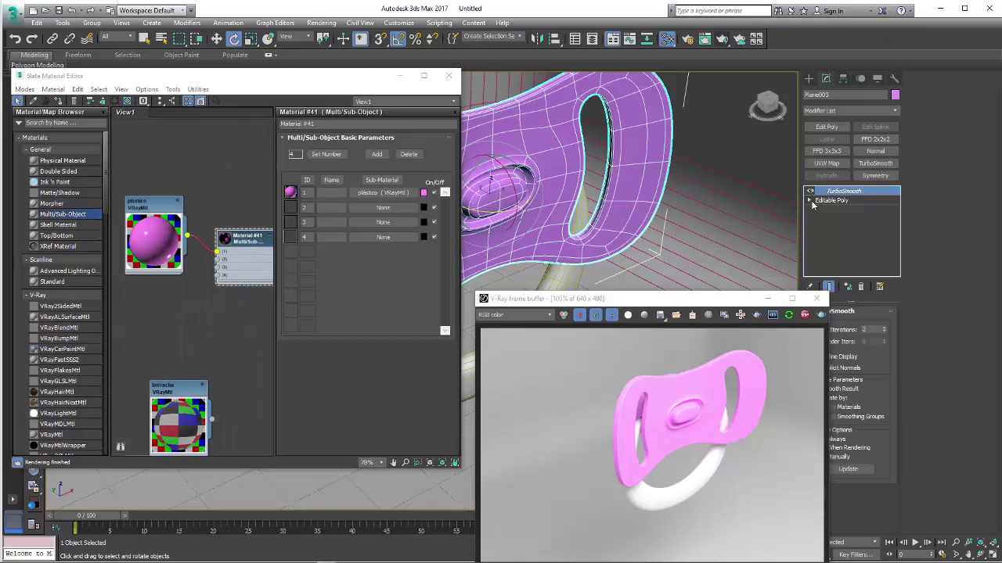
pyautogui.click(851, 247)
pyautogui.click(626, 167)
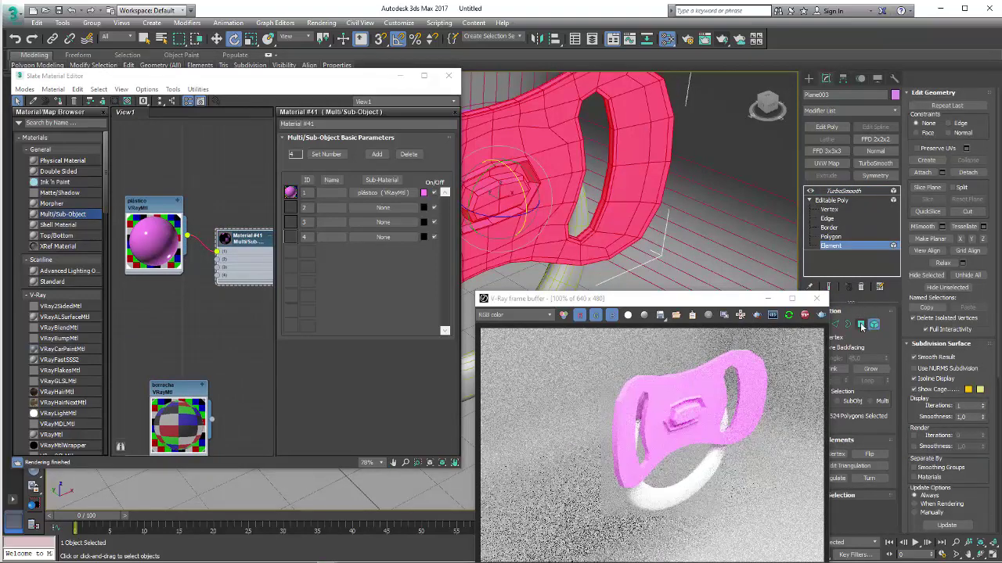
pyautogui.press('4')
pyautogui.scroll(-10, 987, 308)
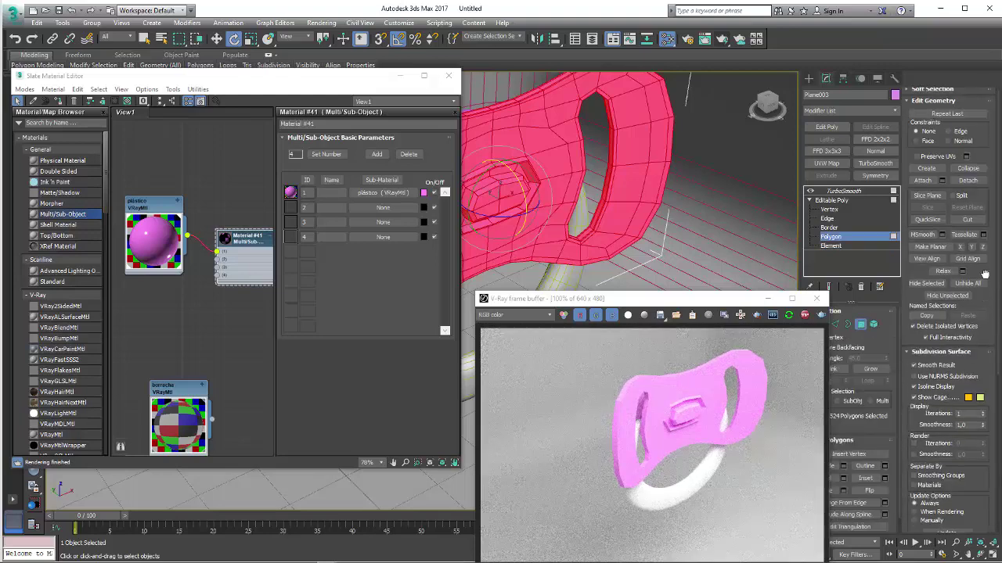
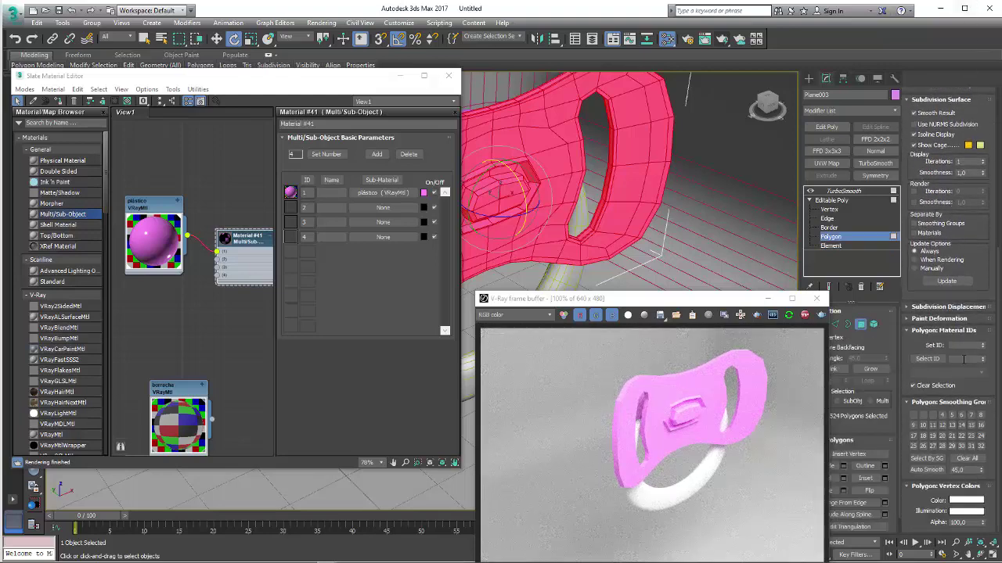
# Select the polygons with material ID 4 and invert the selection
pyautogui.click(933, 359)
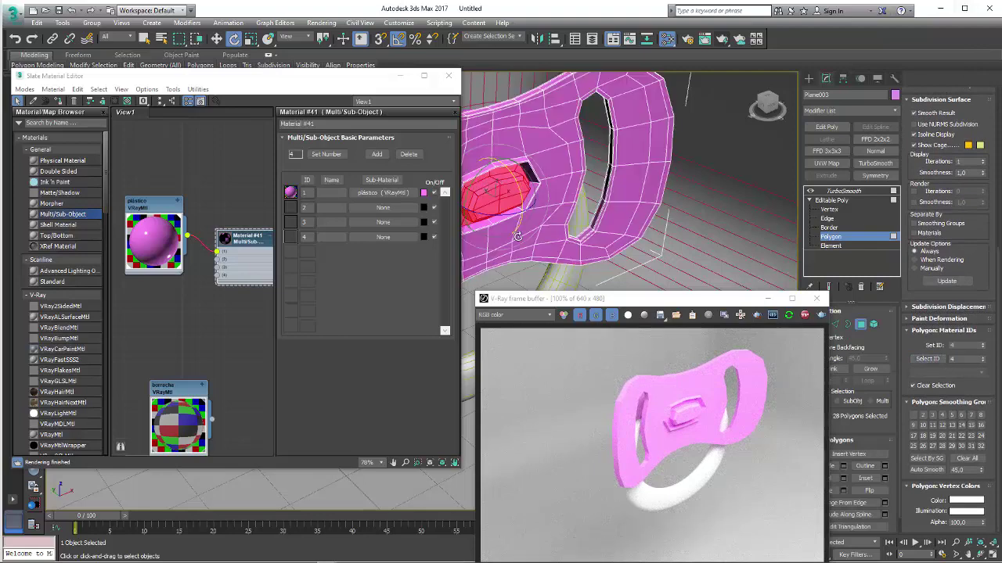
pyautogui.hotkey('ctrl', 'i')
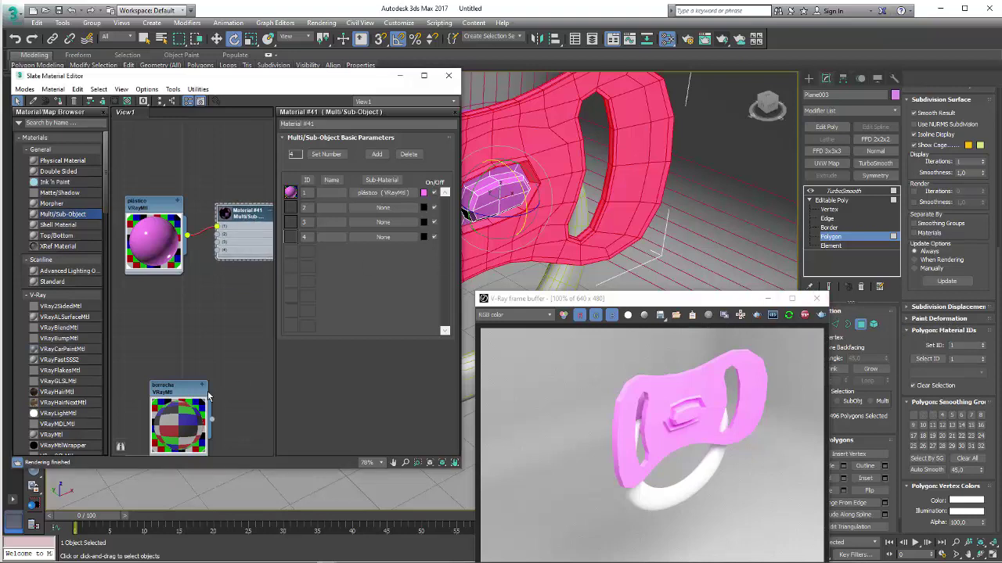
pyautogui.scroll(-2, 190, 300)
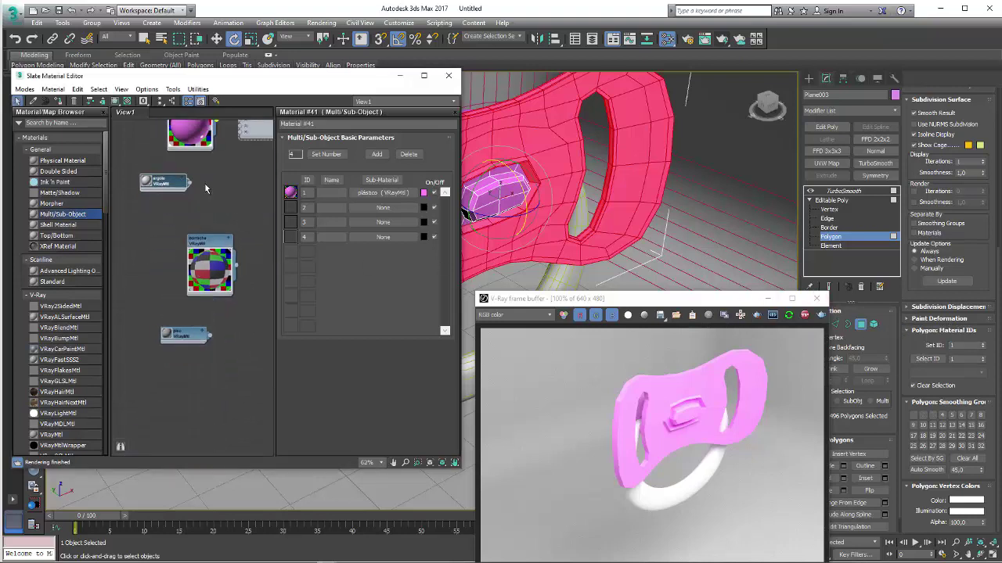
pyautogui.scroll(2, 203, 293)
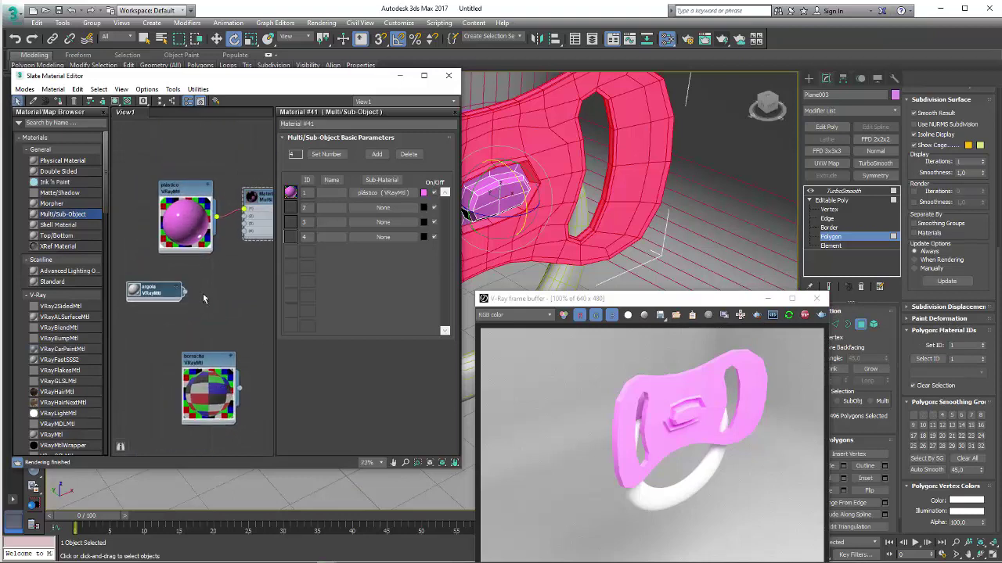
# Remove the old argola connection and wire argola into slot 4 of Material #41
pyautogui.rightClick(245, 230)
pyautogui.click(262, 251)
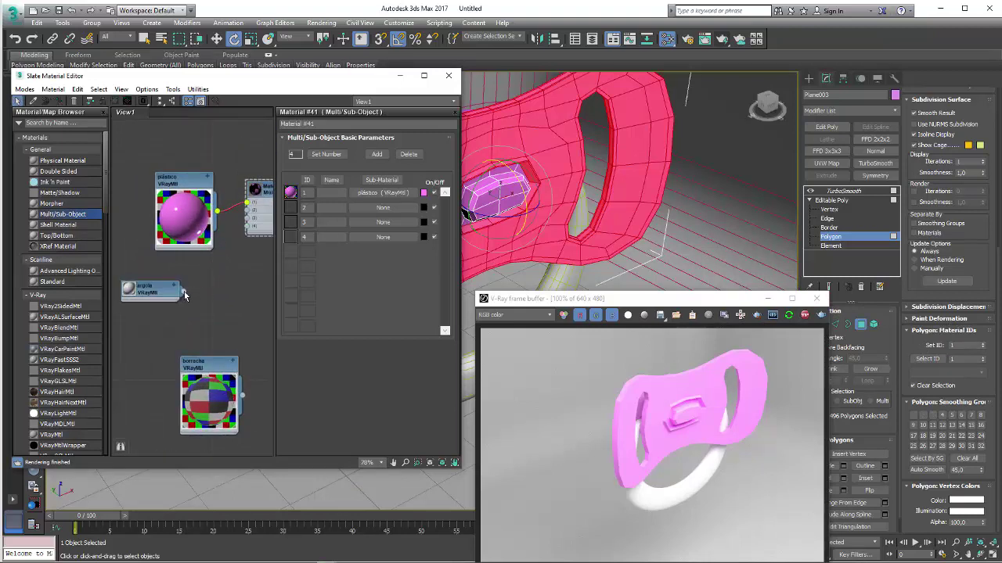
pyautogui.moveTo(174, 296); pyautogui.dragTo(193, 293)
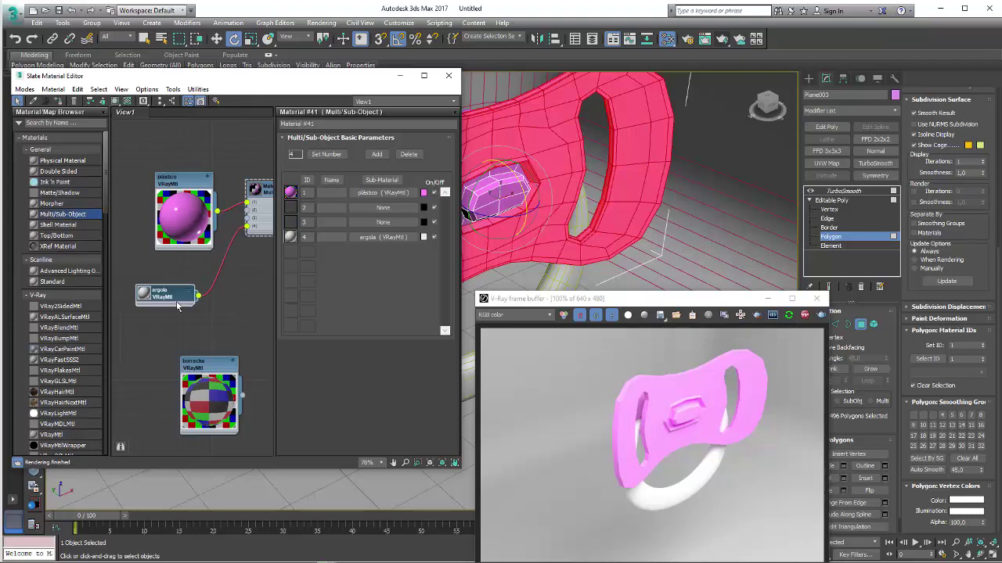
pyautogui.scroll(-1, 195, 291)
pyautogui.moveTo(236, 348); pyautogui.dragTo(168, 354)
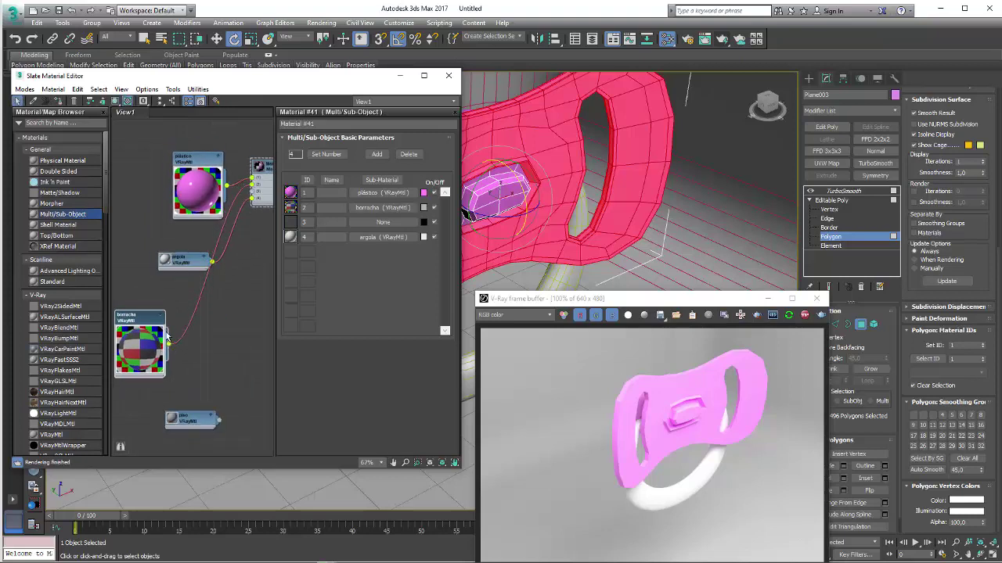
# Wire borracha into slot 2 of Material #41 and rearrange the borracha and piso nodes
pyautogui.moveTo(132, 304); pyautogui.dragTo(119, 174)
pyautogui.moveTo(197, 416); pyautogui.dragTo(154, 316)
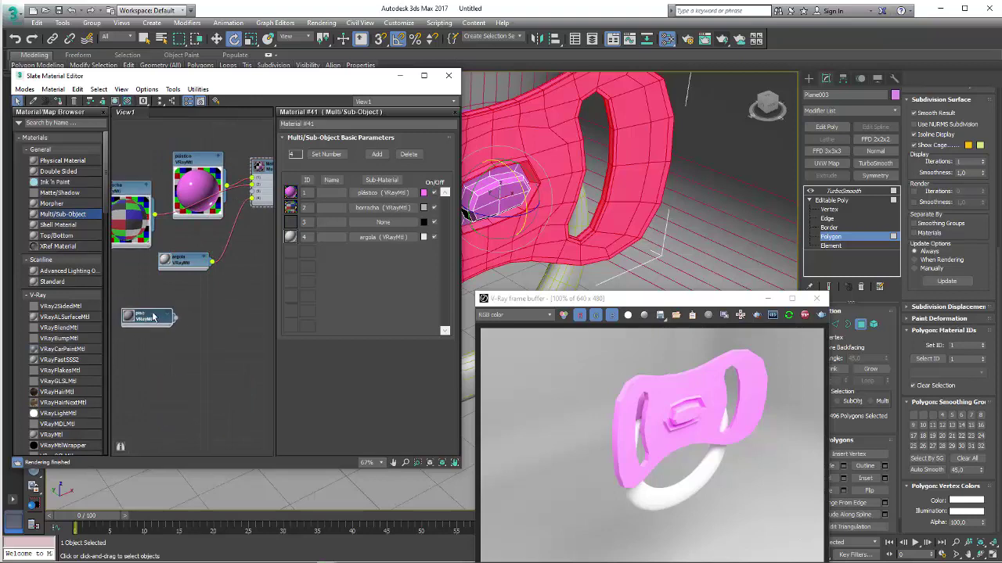
pyautogui.moveTo(221, 269); pyautogui.dragTo(221, 284, button='middle')
pyautogui.scroll(2, 221, 285)
pyautogui.moveTo(152, 355); pyautogui.dragTo(236, 321)
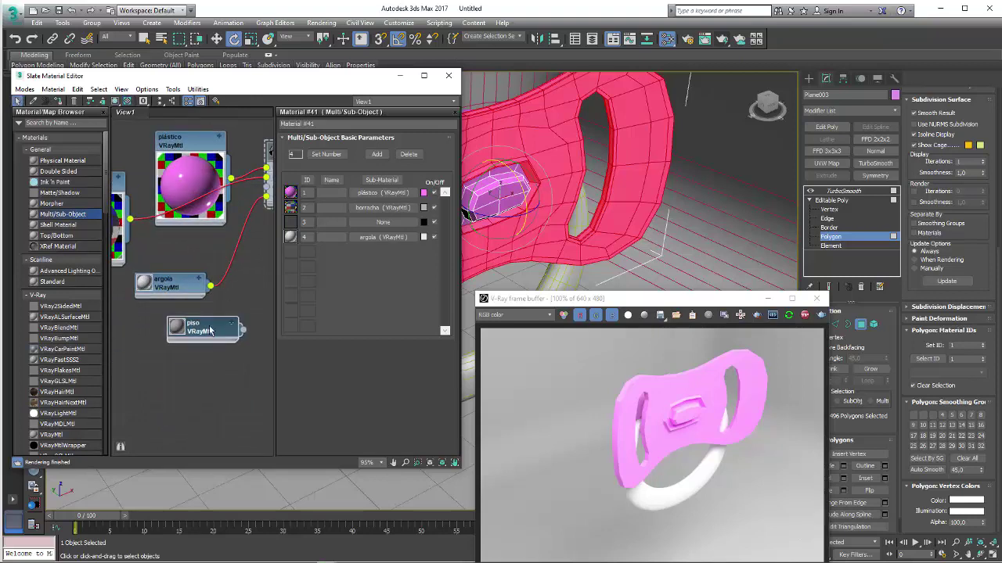
pyautogui.moveTo(238, 323); pyautogui.dragTo(174, 379, button='middle')
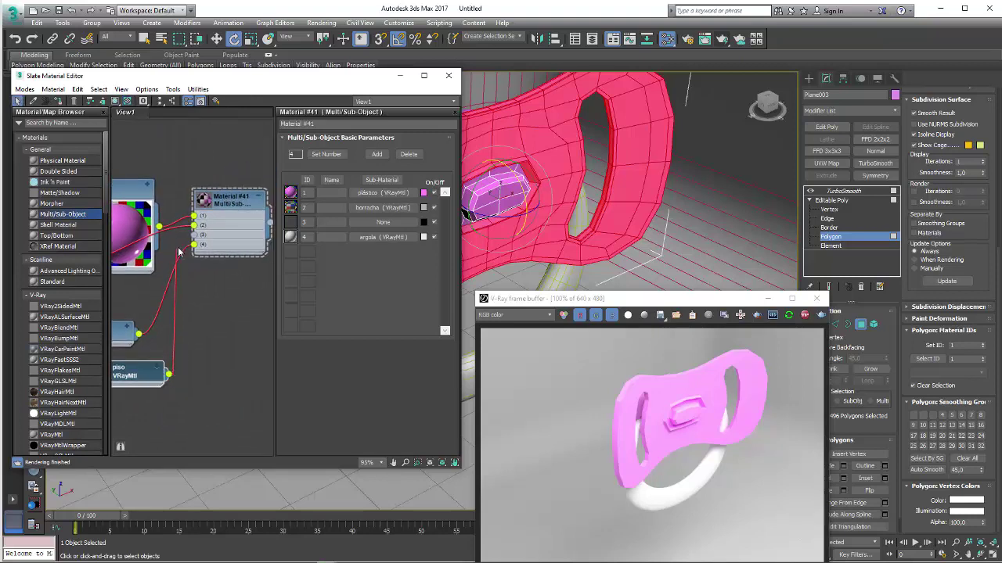
# Unwire piso from Material #41, tidy the node view, and close the Slate editor
pyautogui.moveTo(193, 235); pyautogui.dragTo(185, 348)
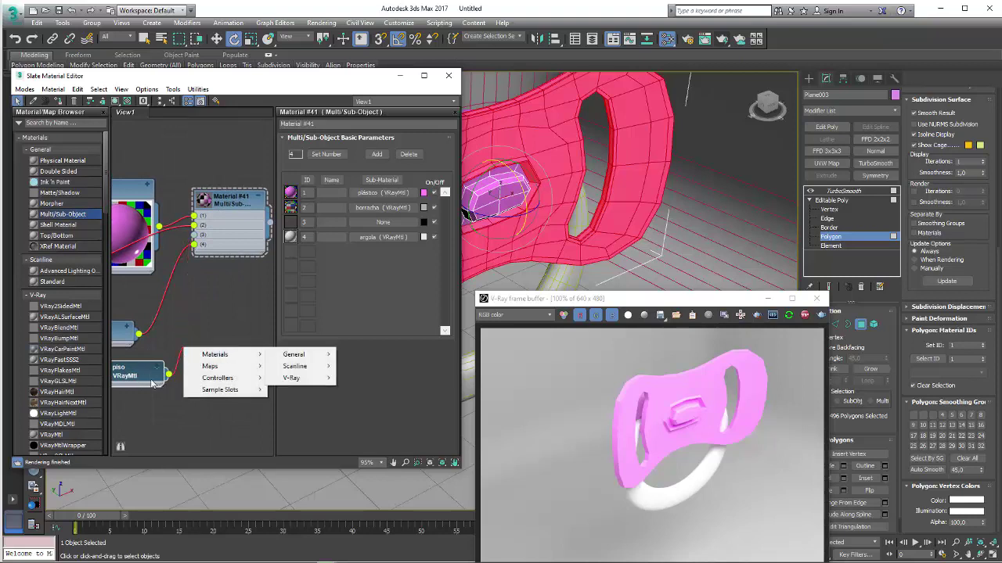
pyautogui.click(203, 291)
pyautogui.scroll(-2, 203, 291)
pyautogui.moveTo(203, 291); pyautogui.dragTo(245, 219, button='middle')
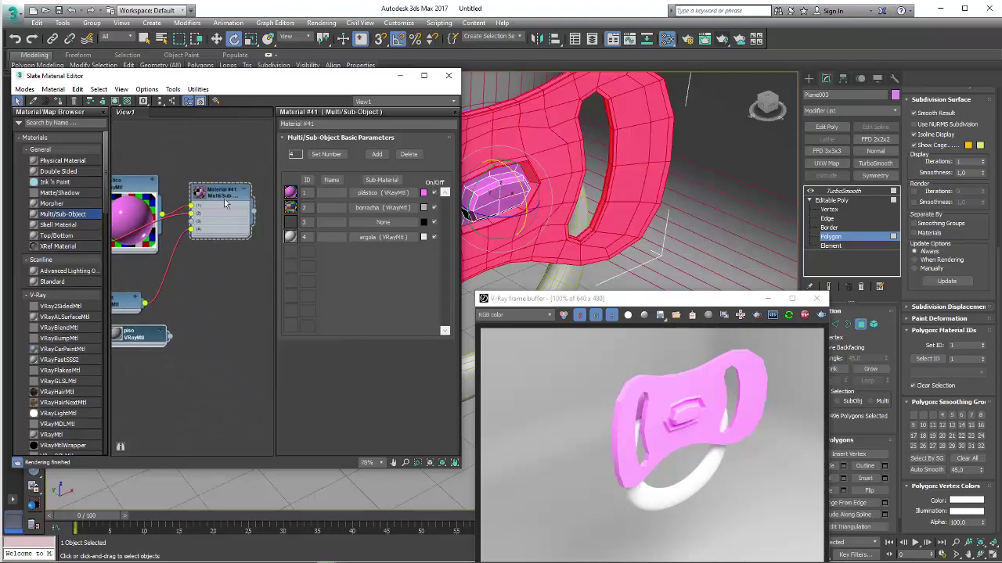
pyautogui.moveTo(245, 219); pyautogui.dragTo(229, 233)
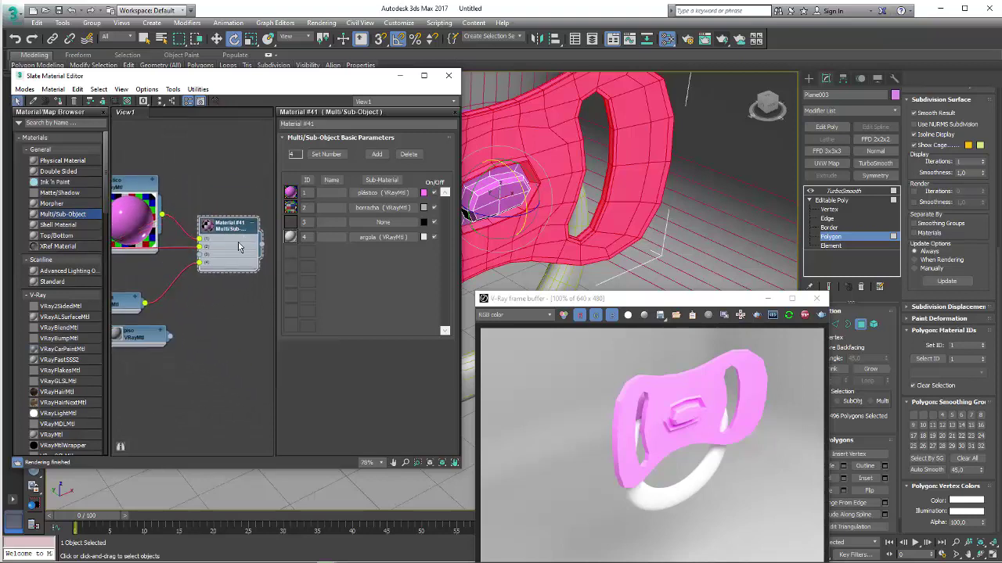
pyautogui.click(448, 77)
# Select all four pacifier parts, including the ring, at object level
pyautogui.click(832, 202)
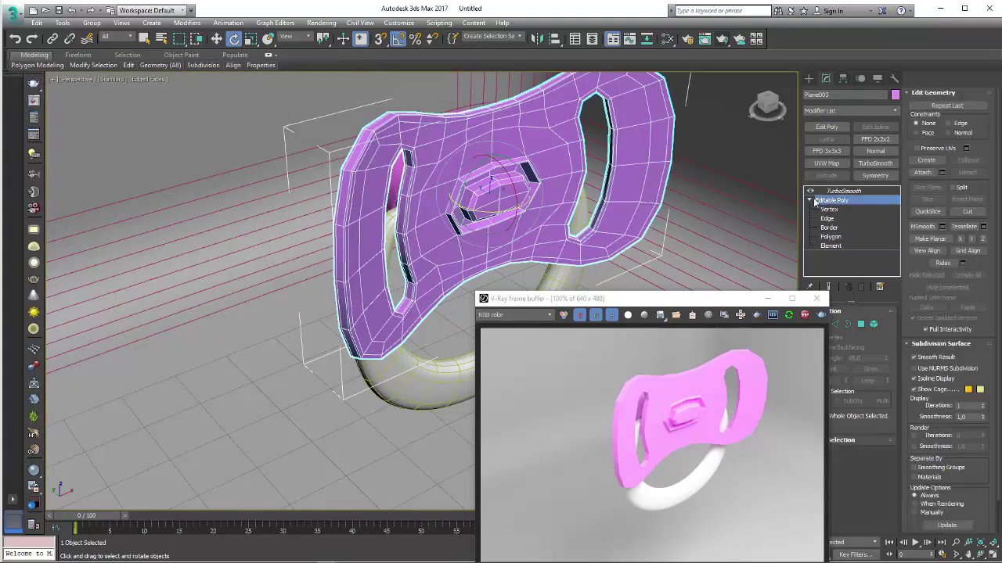
pyautogui.keyDown('ctrl'); pyautogui.click(406, 376); pyautogui.keyUp('ctrl')
pyautogui.rightClick(405, 336)
pyautogui.keyDown('ctrl'); pyautogui.click(508, 249); pyautogui.keyUp('ctrl')
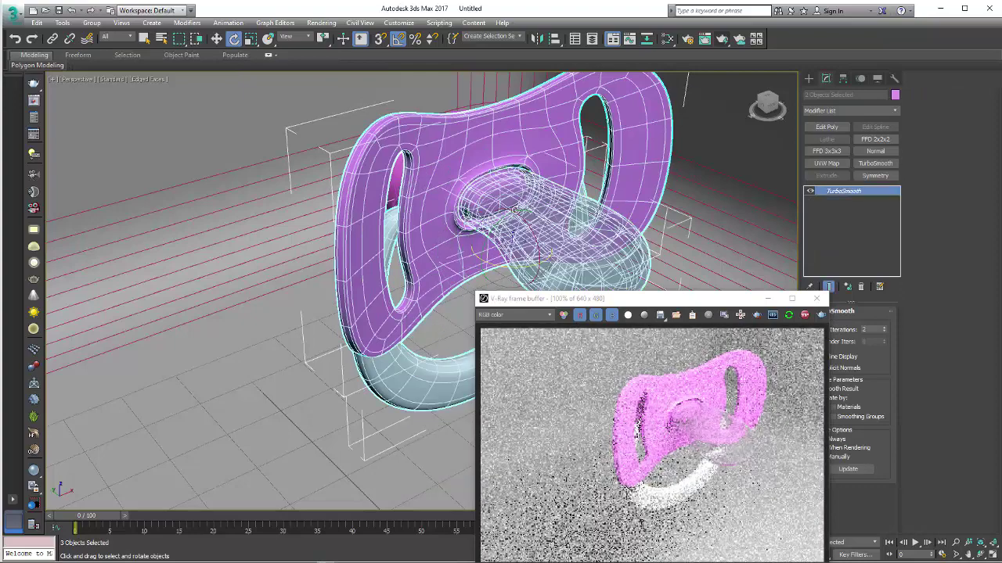
pyautogui.keyDown('alt'); pyautogui.moveTo(508, 248); pyautogui.dragTo(640, 44, button='middle'); pyautogui.keyUp('alt')
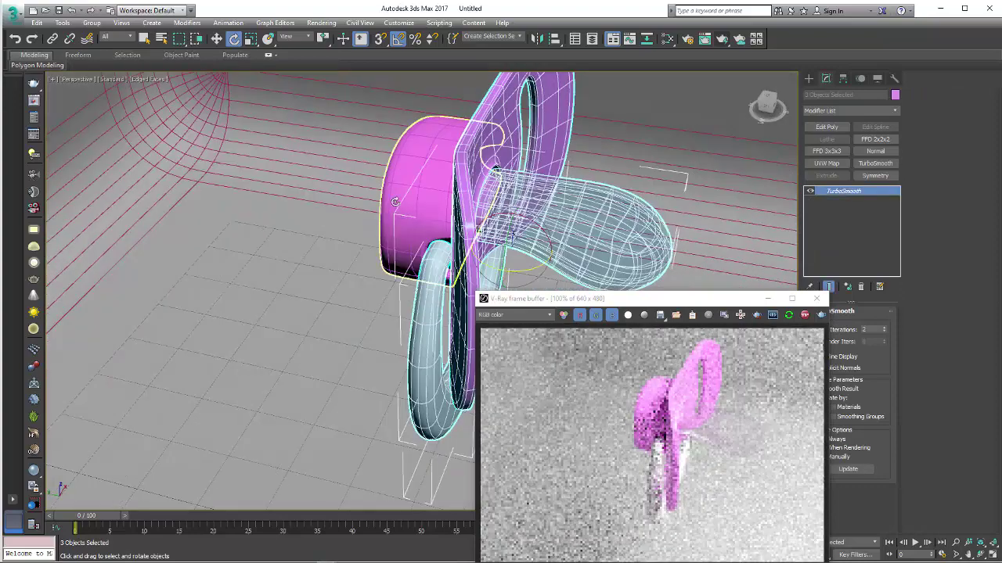
# Assign Material #41 to the selected pacifier parts, then select only the nipple
pyautogui.click(666, 39)
pyautogui.rightClick(234, 226)
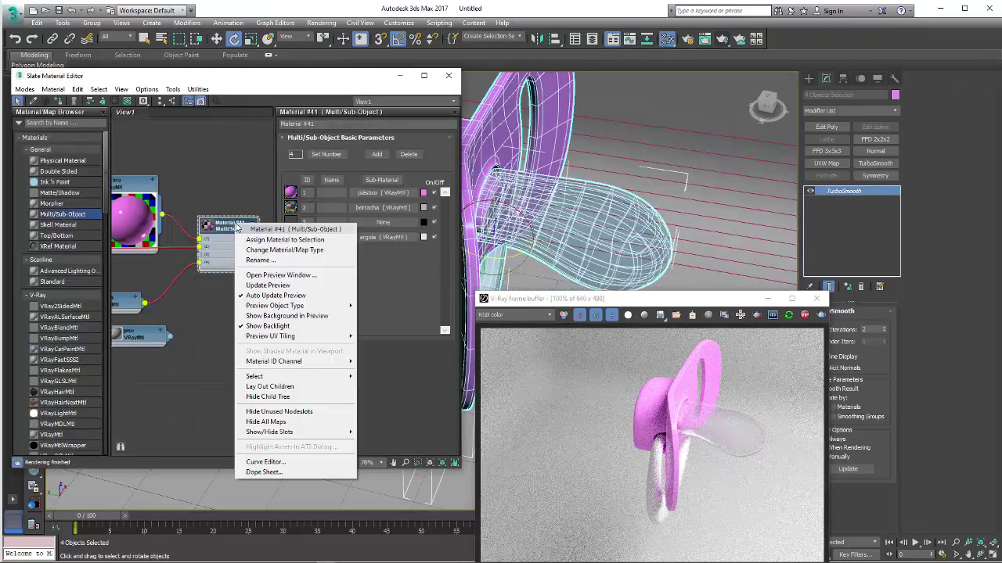
pyautogui.click(276, 240)
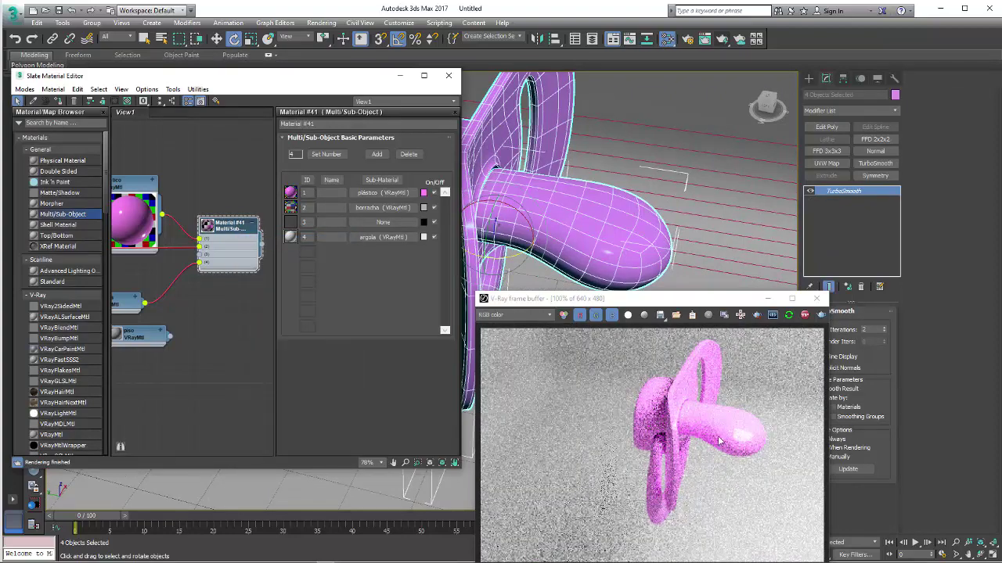
pyautogui.click(618, 234)
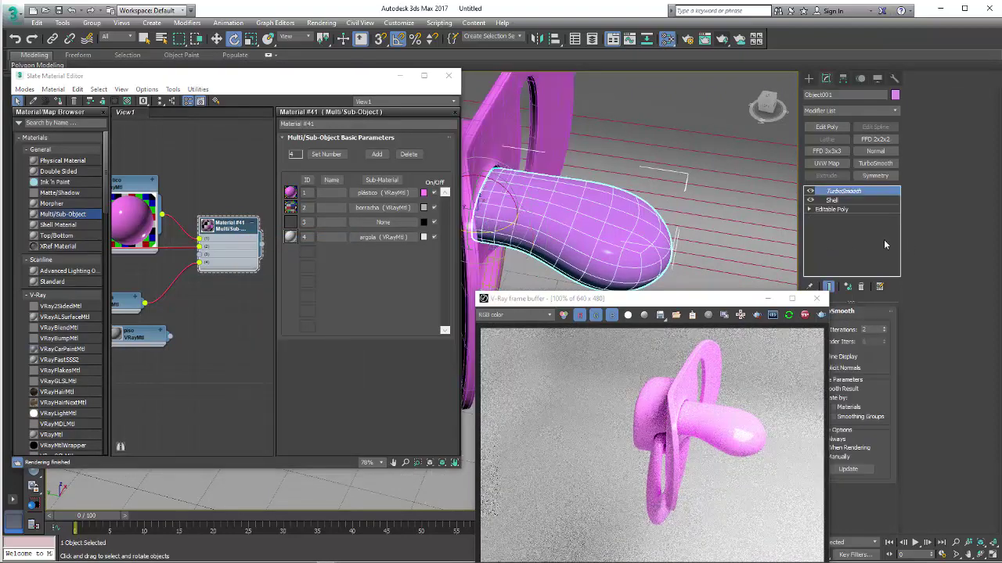
# Select the nipple element in Editable Poly and give it material ID 2
pyautogui.click(809, 209)
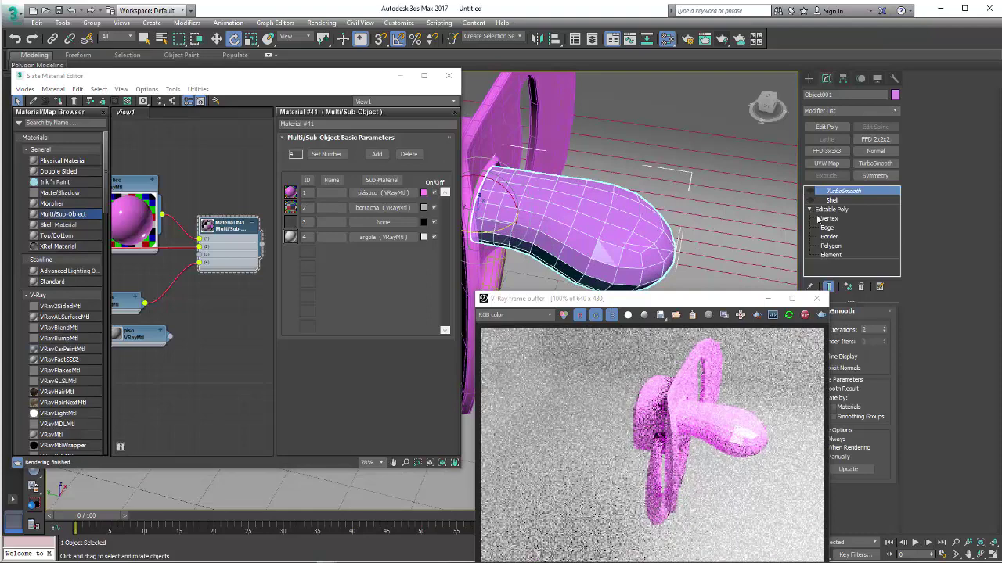
pyautogui.click(830, 255)
pyautogui.click(620, 253)
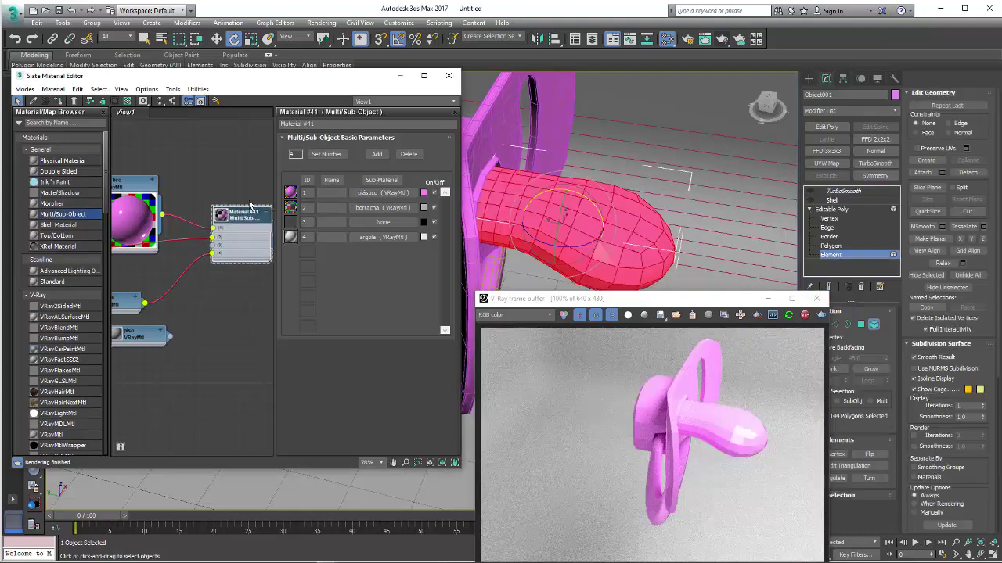
pyautogui.moveTo(215, 245)
pyautogui.mouseDown(button='middle')
pyautogui.moveTo(218, 277)
pyautogui.moveTo(143, 280)
pyautogui.mouseUp(button='middle')
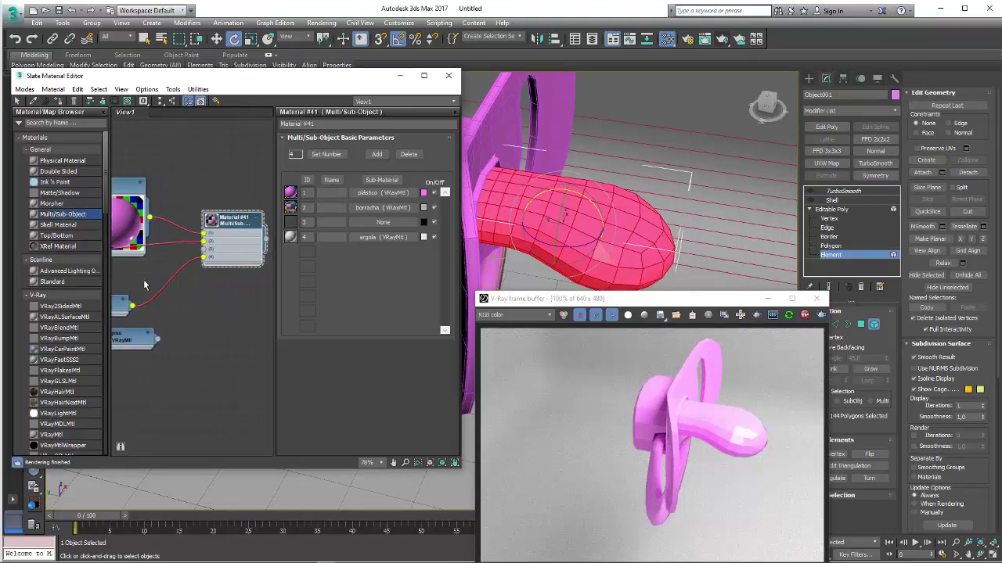
pyautogui.moveTo(1000, 335); pyautogui.dragTo(964, 401)
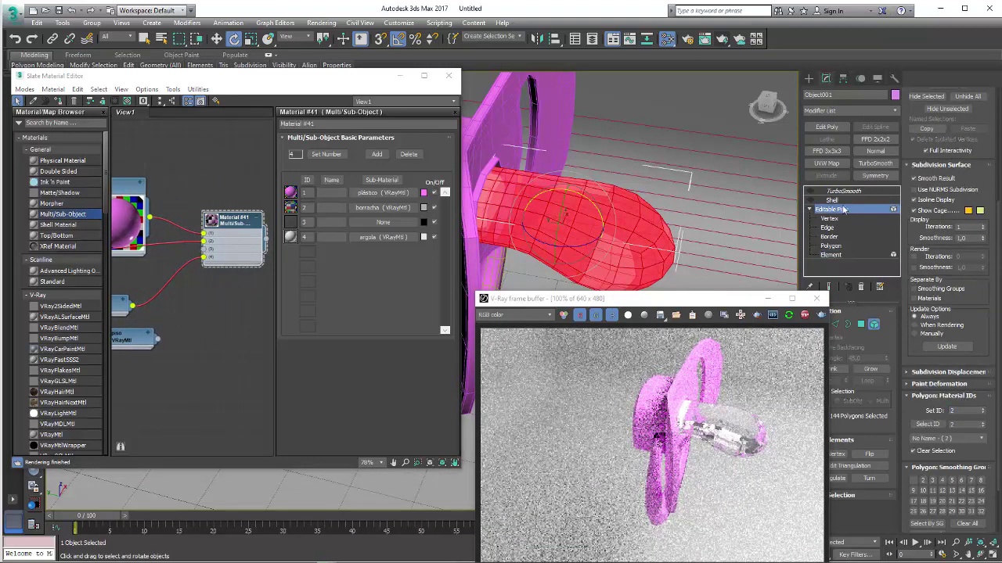
# Return to the smoothed nipple result and orbit to view the pacifier from the front
pyautogui.click(815, 200)
pyautogui.click(839, 191)
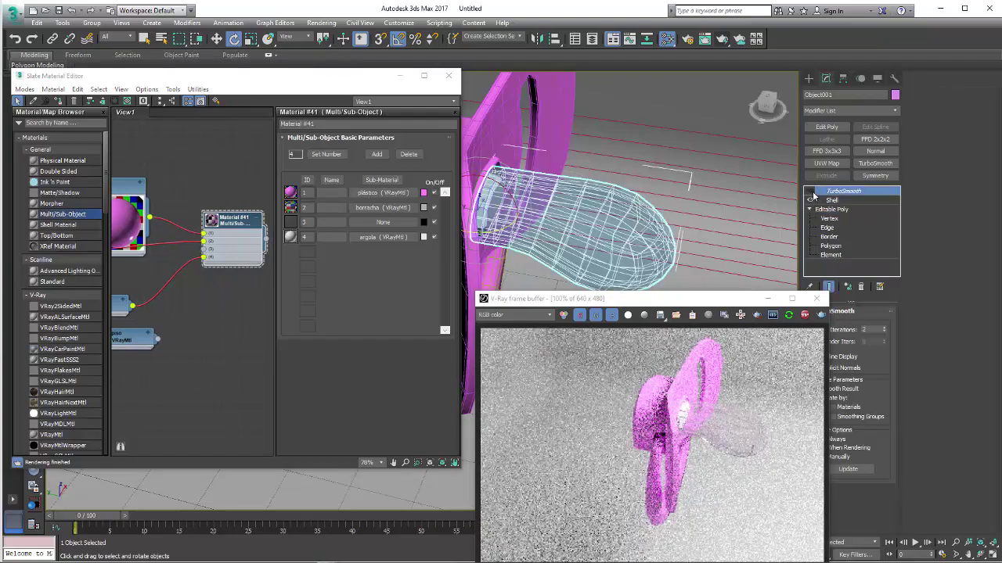
pyautogui.moveTo(715, 305); pyautogui.dragTo(712, 155)
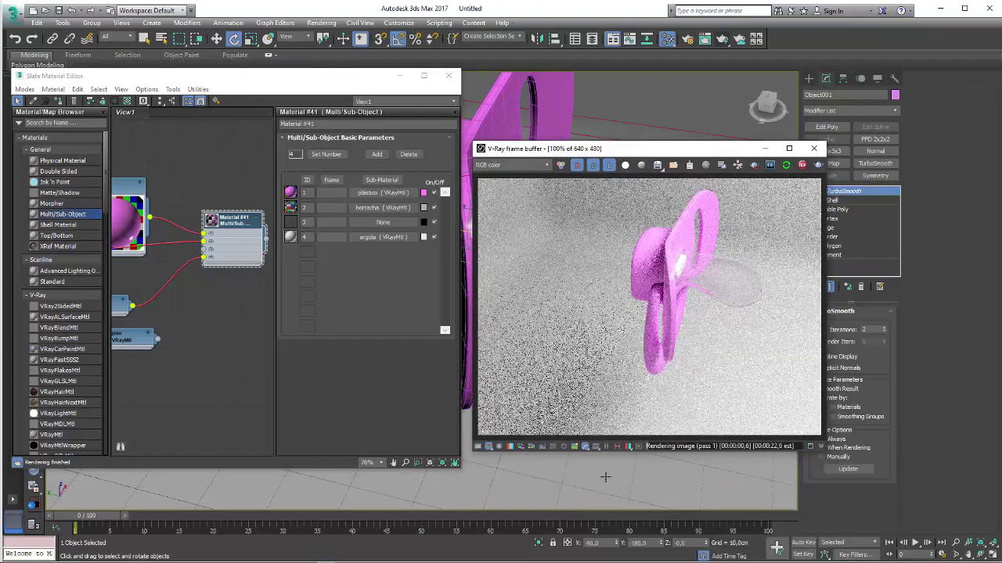
pyautogui.keyDown('alt'); pyautogui.moveTo(626, 469); pyautogui.dragTo(560, 479, button='middle'); pyautogui.keyUp('alt')
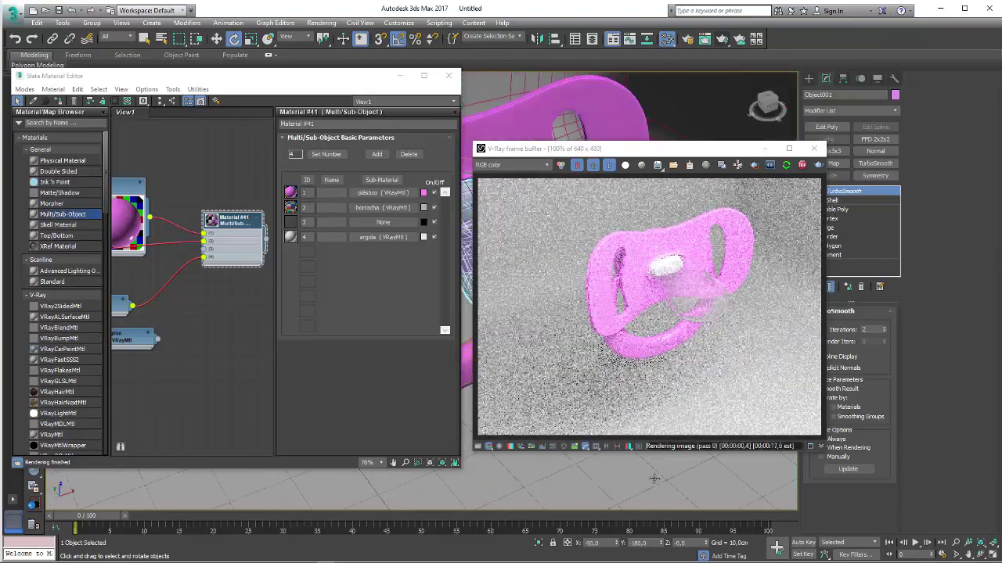
pyautogui.keyDown('alt'); pyautogui.moveTo(656, 485); pyautogui.dragTo(649, 491, button='middle'); pyautogui.keyUp('alt')
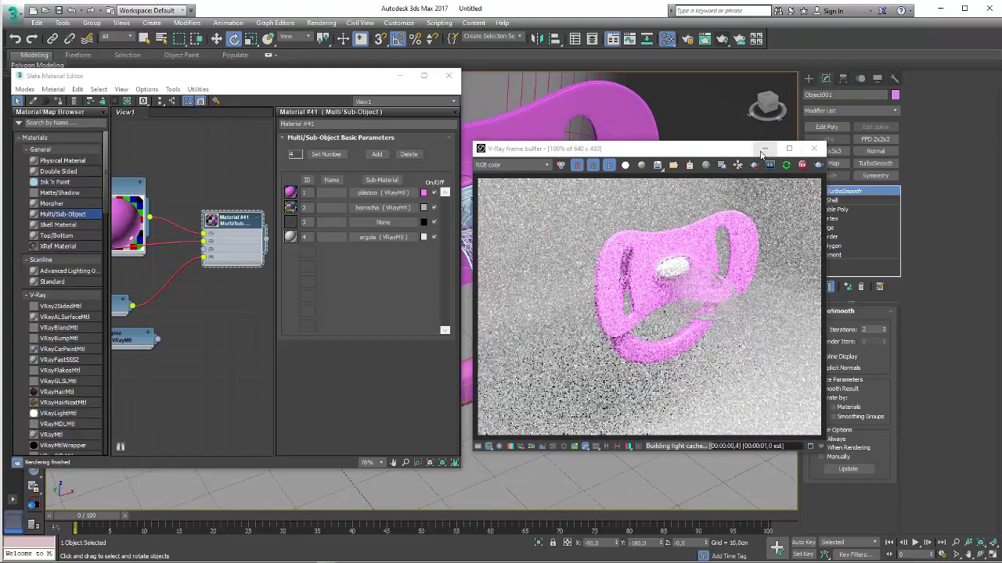
pyautogui.scroll(5, 548, 352)
pyautogui.click(493, 375)
# Delete the ring's extra TurboSmooth and select the ring element
pyautogui.press('z')
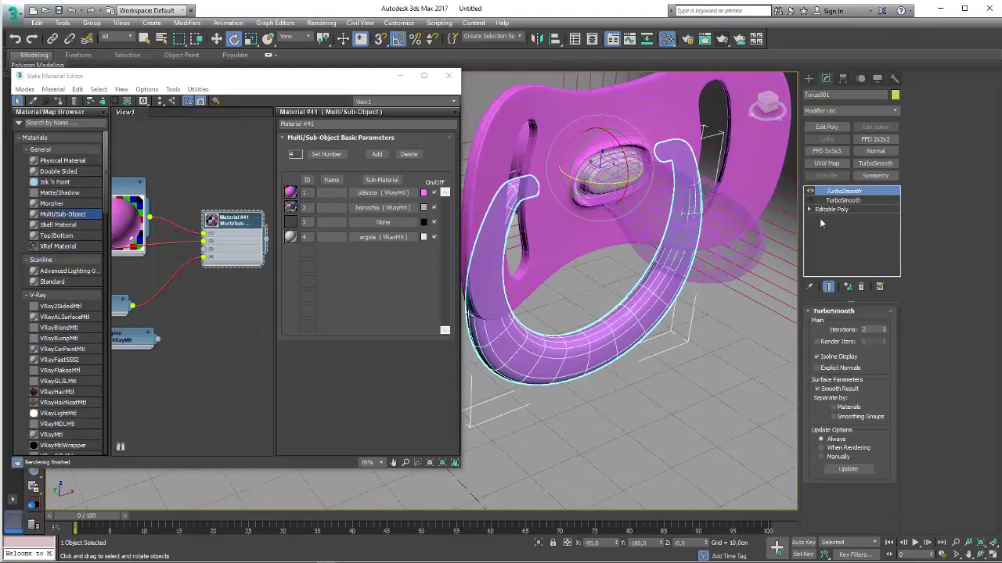
pyautogui.click(834, 202)
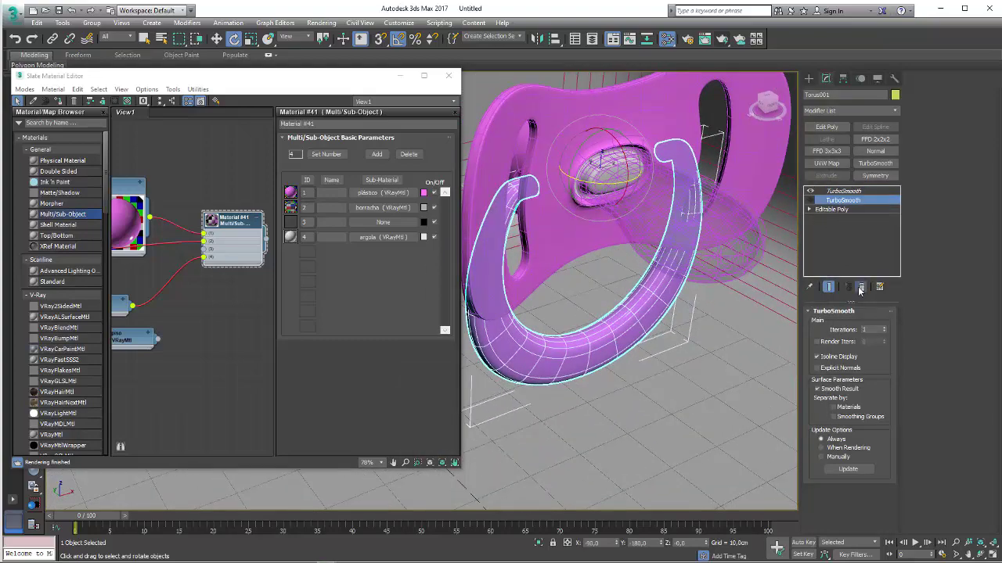
pyautogui.click(860, 288)
pyautogui.click(874, 324)
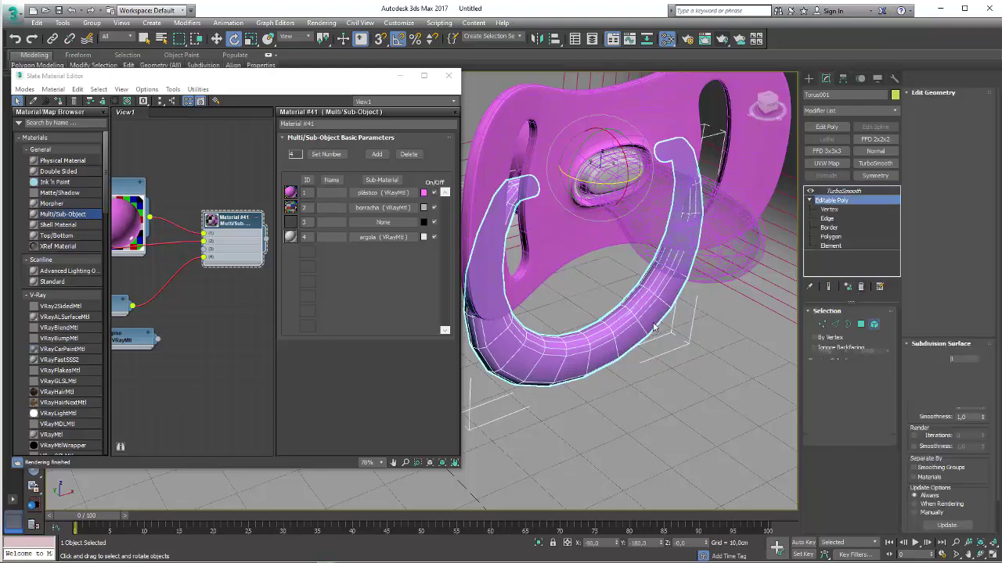
pyautogui.click(649, 325)
# Rewire the argola material from slot 4 into slot 3 of Material #41
pyautogui.scroll(-2, 987, 363)
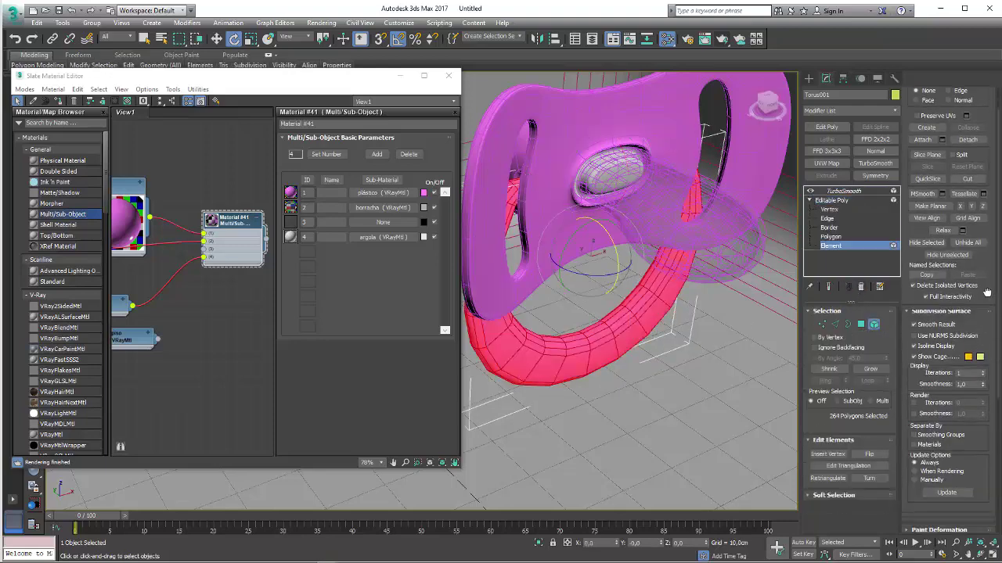
pyautogui.scroll(-3, 984, 298)
pyautogui.scroll(-3, 981, 204)
pyautogui.moveTo(252, 262)
pyautogui.mouseDown(button='middle')
pyautogui.moveTo(224, 315)
pyautogui.moveTo(194, 311)
pyautogui.moveTo(200, 282)
pyautogui.mouseUp(button='middle')
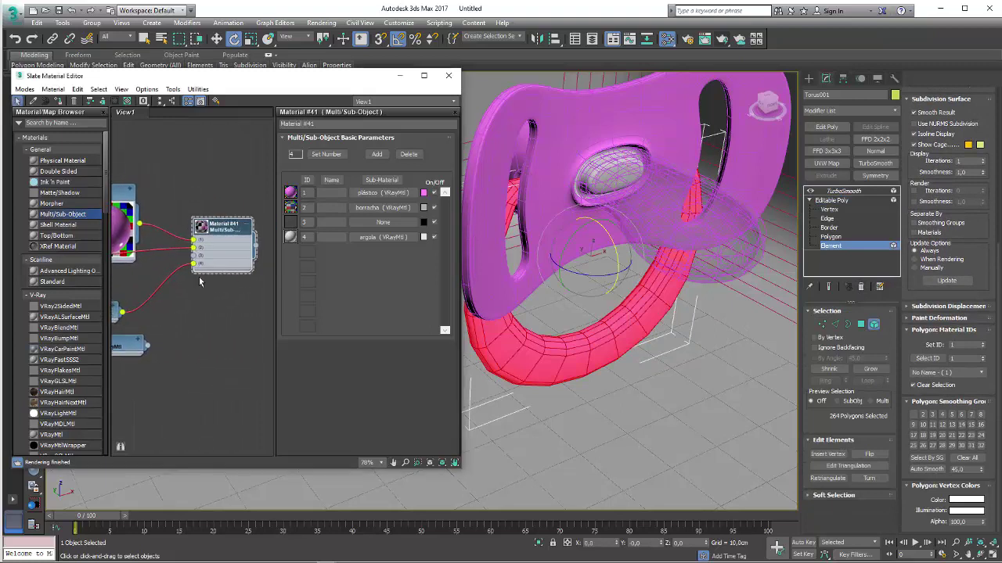
pyautogui.moveTo(193, 267); pyautogui.dragTo(193, 264)
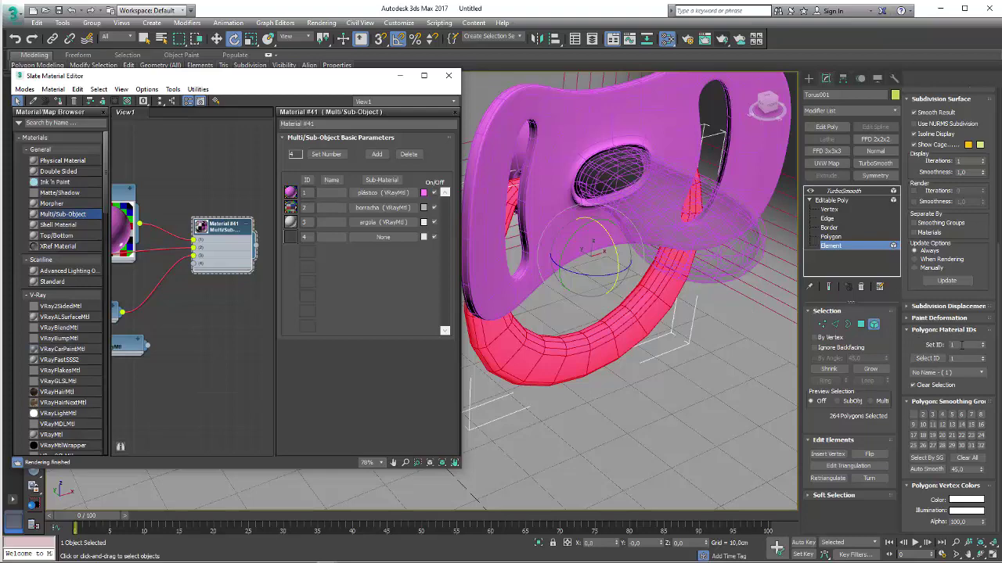
# Set the ring polygons to material ID 3 and return to the TurboSmooth level
pyautogui.write('3')
pyautogui.press('Return')
pyautogui.click(830, 200)
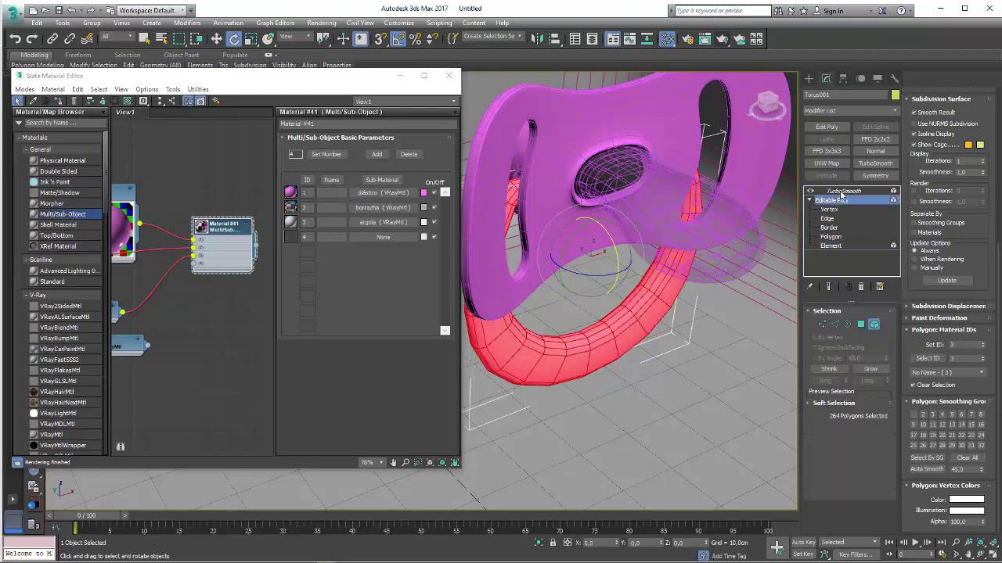
pyautogui.click(844, 191)
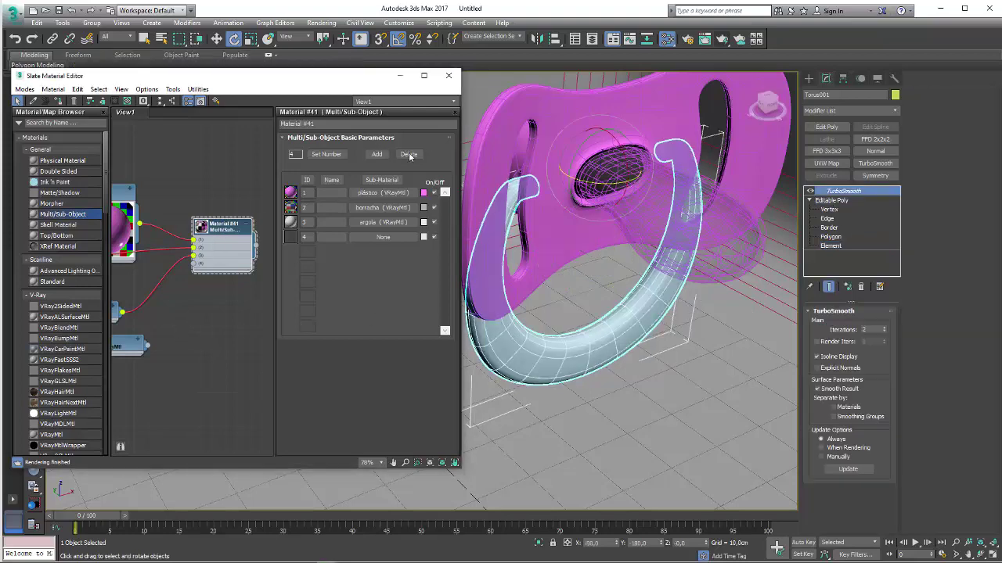
# Delete the empty fourth sub-material slot and select the shield's polygons at Polygon level
pyautogui.click(410, 155)
pyautogui.keyDown('alt'); pyautogui.moveTo(575, 291); pyautogui.dragTo(438, 289, button='middle'); pyautogui.keyUp('alt')
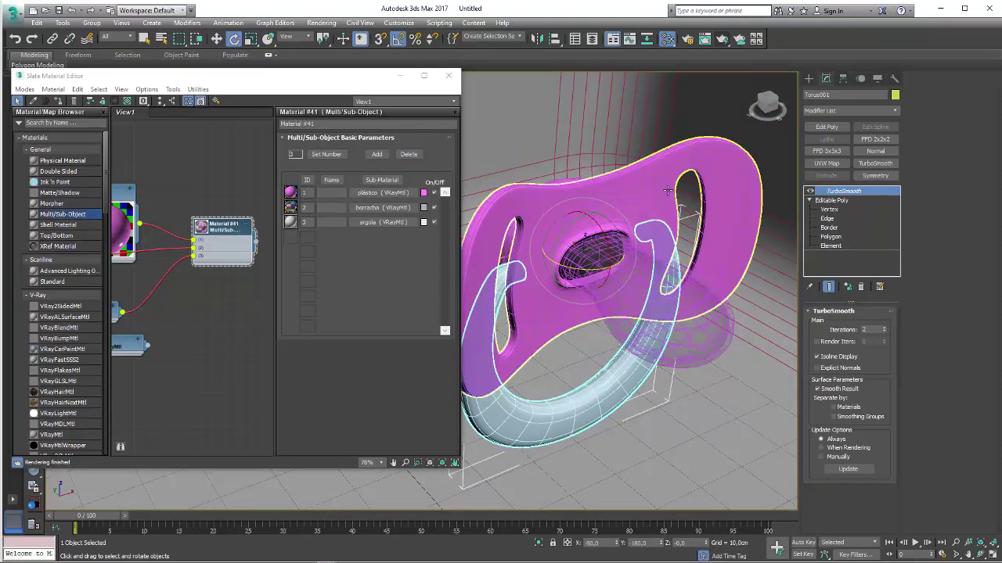
pyautogui.click(728, 235)
pyautogui.click(838, 200)
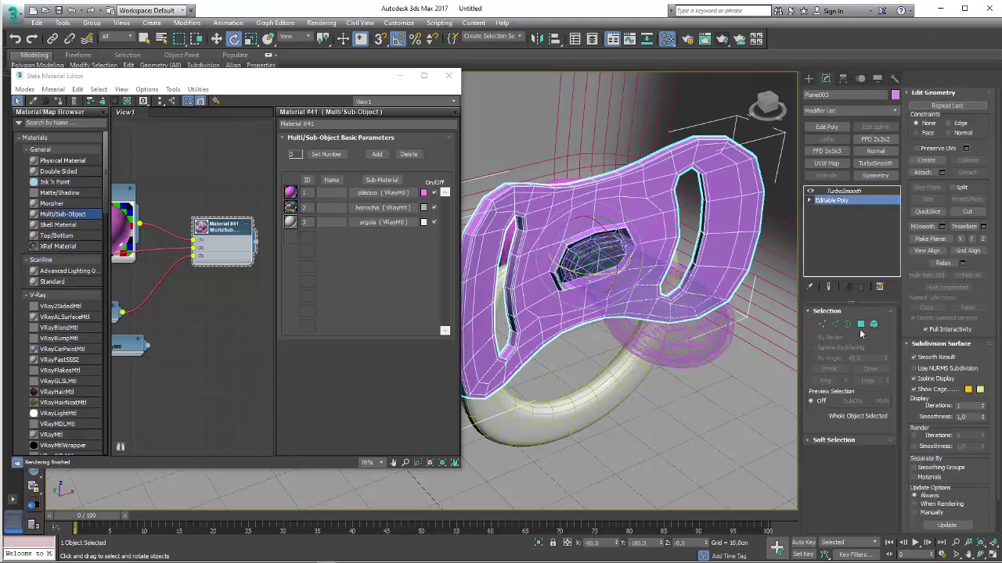
pyautogui.click(822, 324)
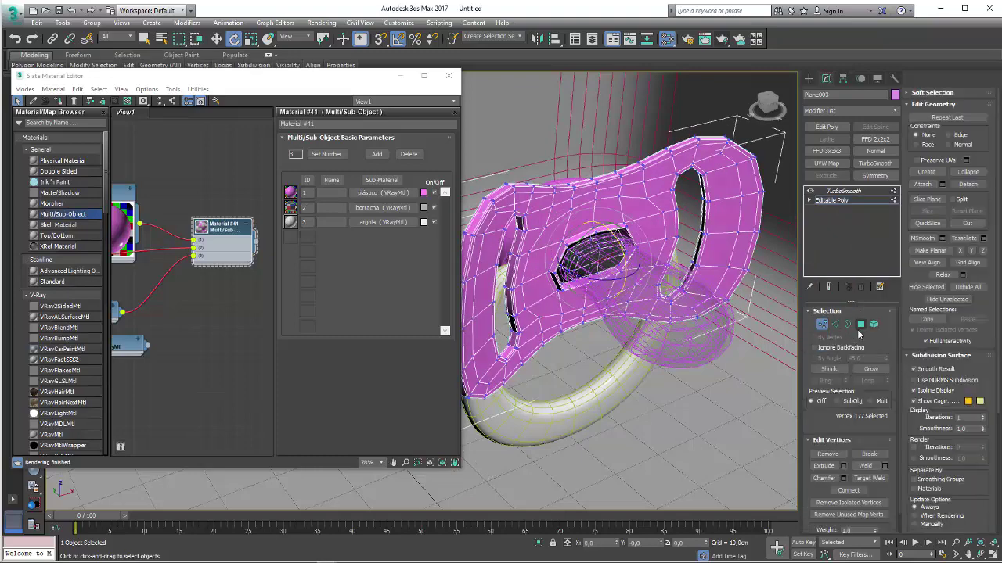
pyautogui.press('4')
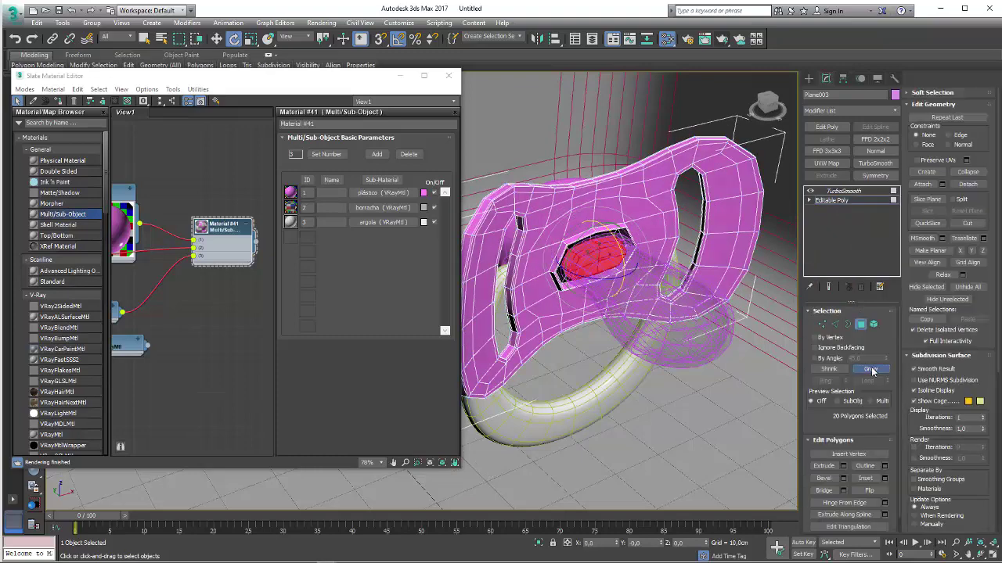
pyautogui.scroll(-5, 992, 489)
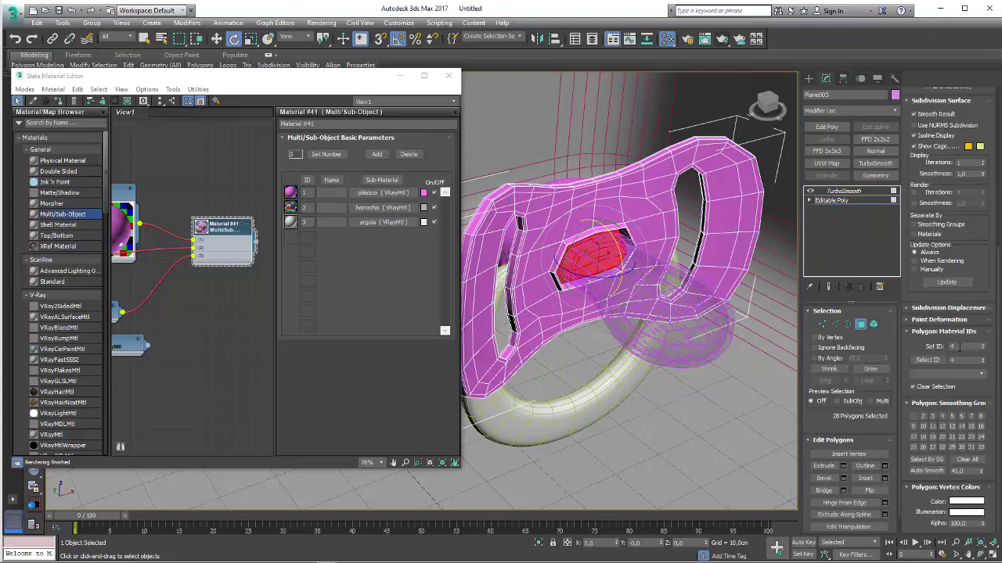
# Give the shield's 28 central hole polygons material ID 3 and close the material editor
pyautogui.write('3')
pyautogui.press('Return')
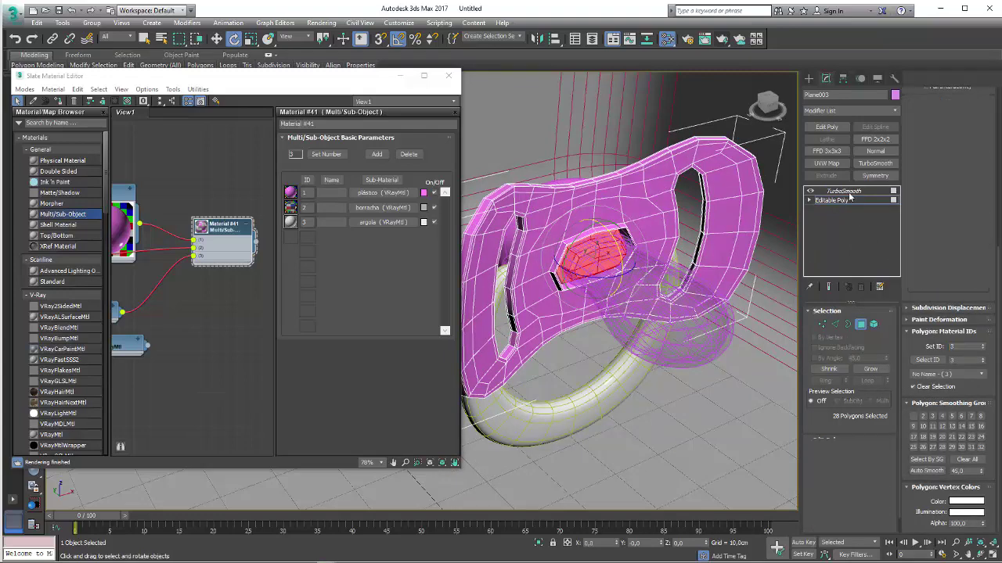
pyautogui.click(843, 191)
pyautogui.click(448, 75)
pyautogui.keyDown('alt'); pyautogui.moveTo(615, 226); pyautogui.dragTo(700, 100, button='middle'); pyautogui.keyUp('alt')
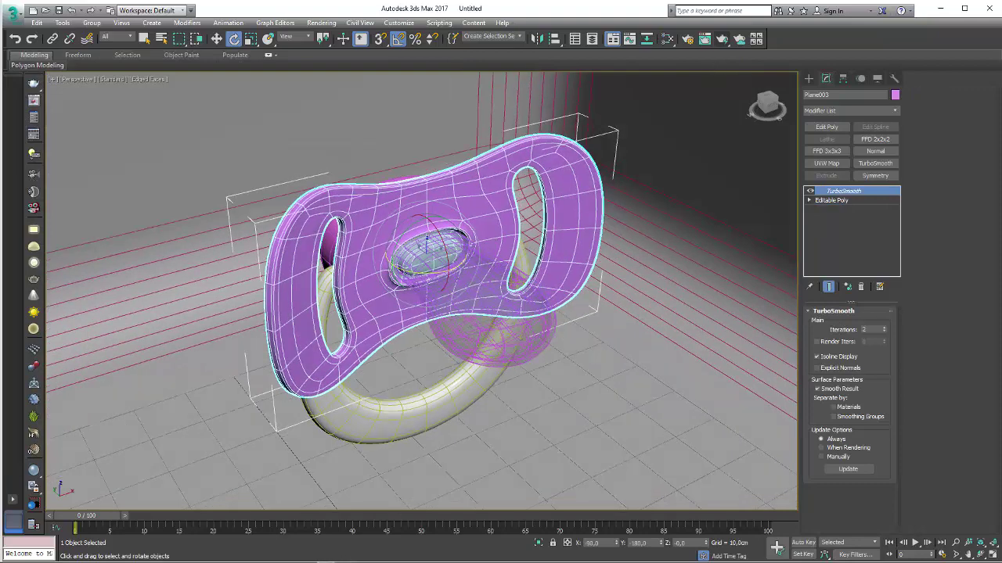
# Check the in-progress render, then close the render window and reference image folder
pyautogui.click(386, 530)
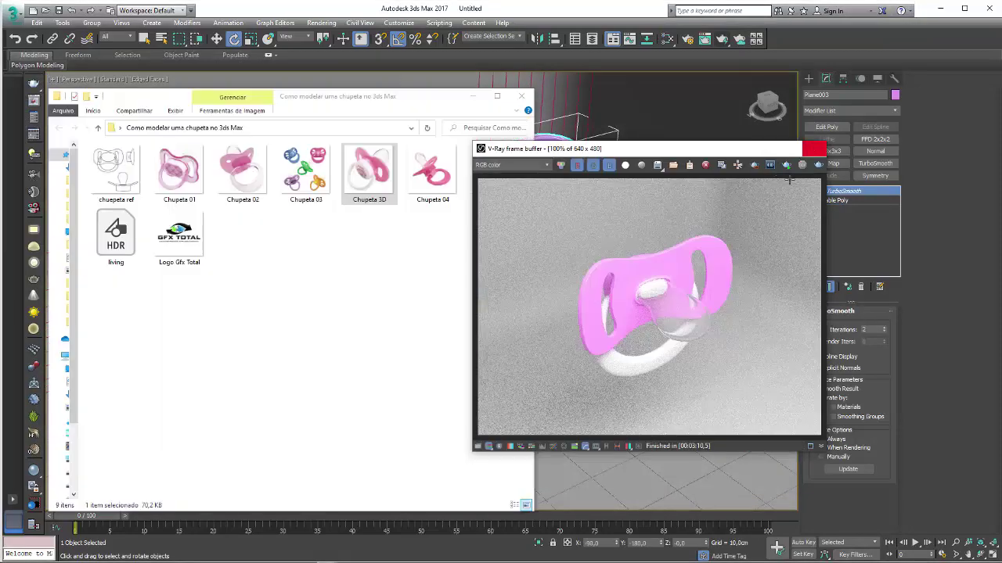
pyautogui.click(814, 150)
pyautogui.click(522, 98)
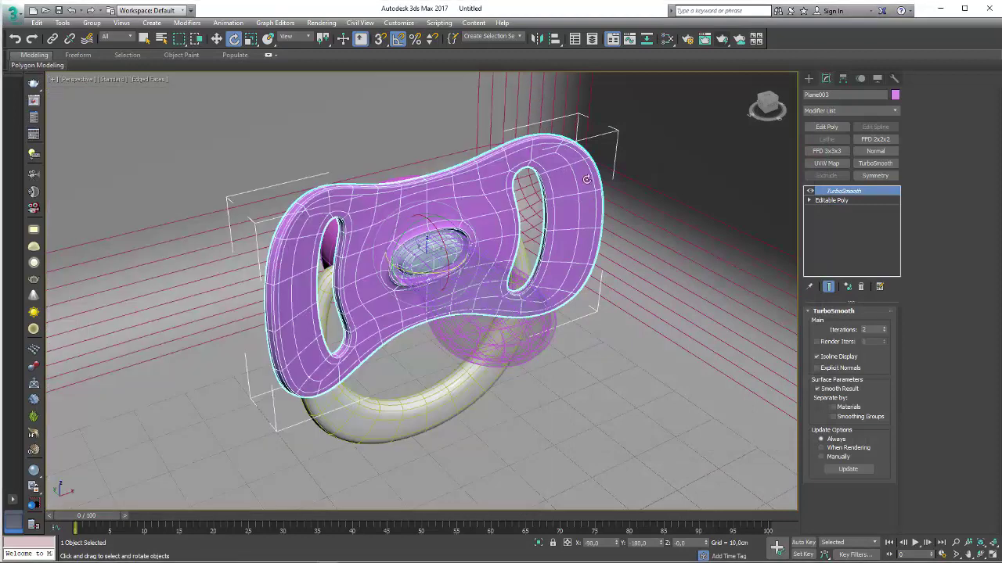
# Zoom out to the whole studio box and select VRayLight001 for moving
pyautogui.scroll(-5, 532, 260)
pyautogui.scroll(-5, 532, 261)
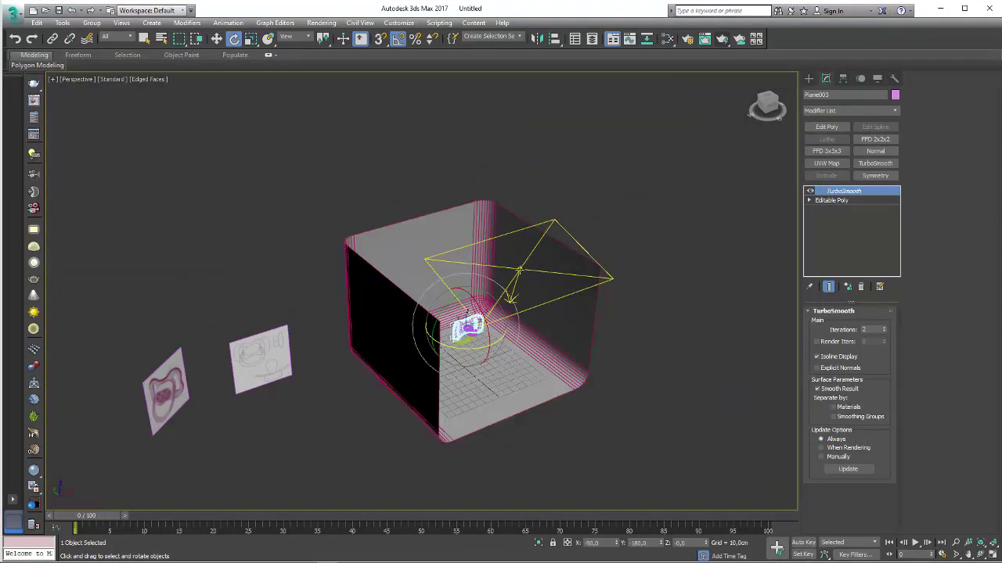
pyautogui.click(532, 261)
pyautogui.press('w')
pyautogui.keyDown('alt'); pyautogui.moveTo(508, 254); pyautogui.dragTo(547, 262, button='middle'); pyautogui.keyUp('alt')
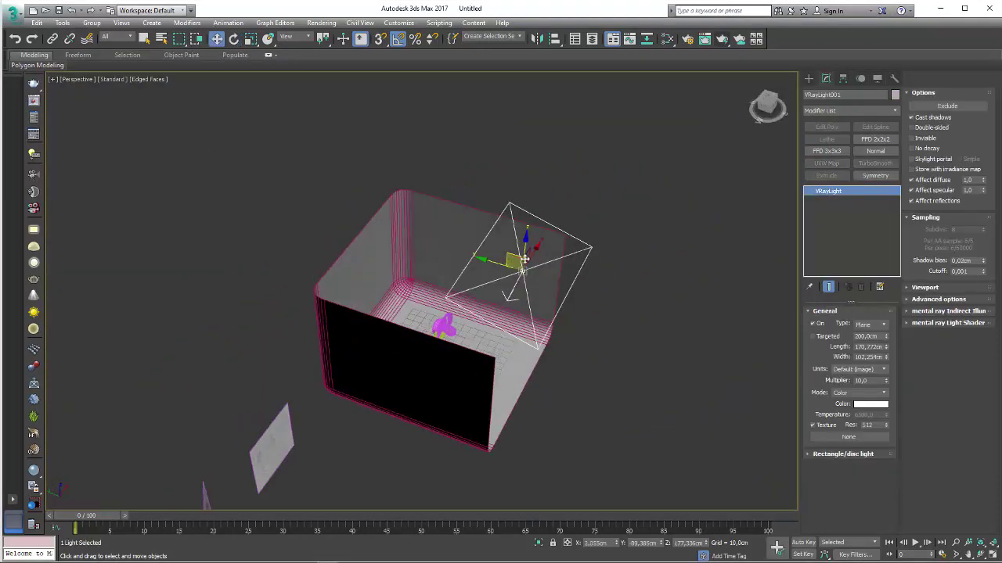
# Clone the plane light as VRayLight002 over another side of the box
pyautogui.press('e')
pyautogui.press('w')
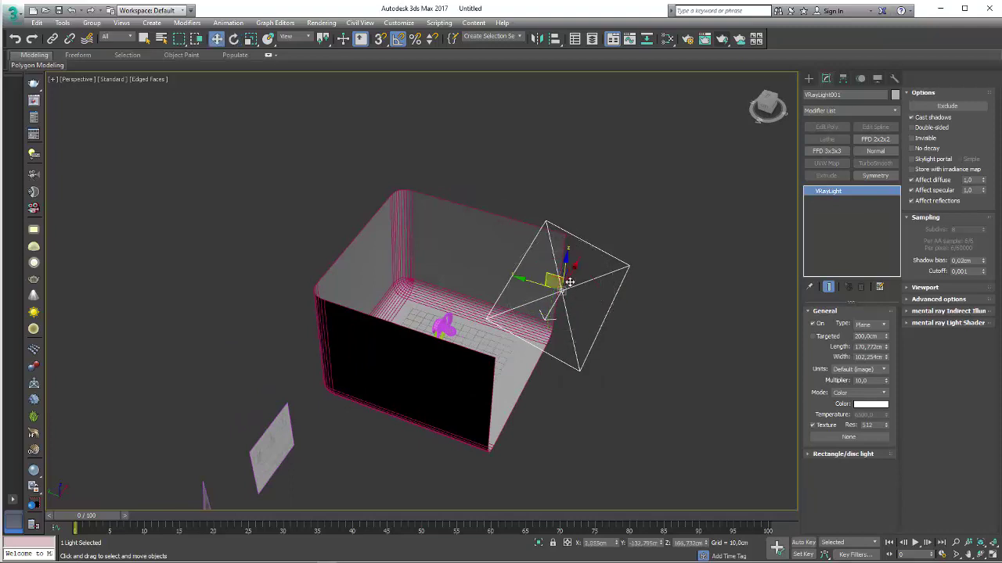
pyautogui.keyDown('shift'); pyautogui.moveTo(542, 272); pyautogui.dragTo(382, 216); pyautogui.keyUp('shift')
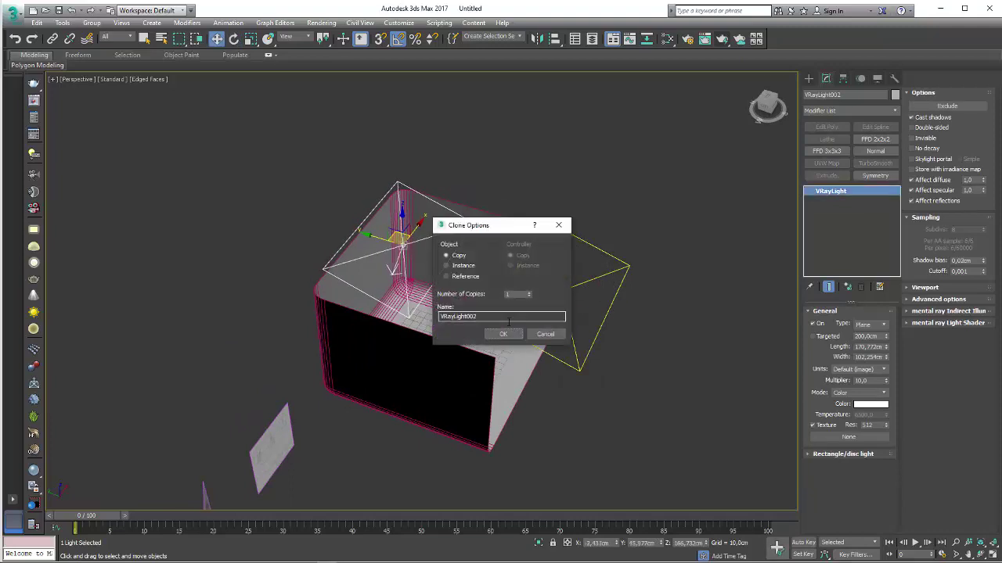
pyautogui.click(505, 335)
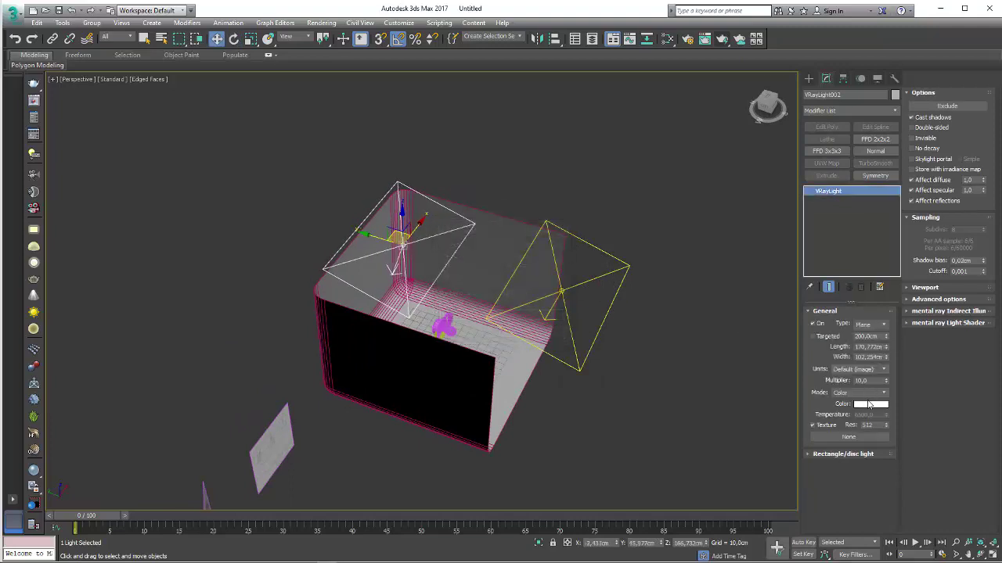
# Tint the new light's colour a warm white
pyautogui.click(869, 404)
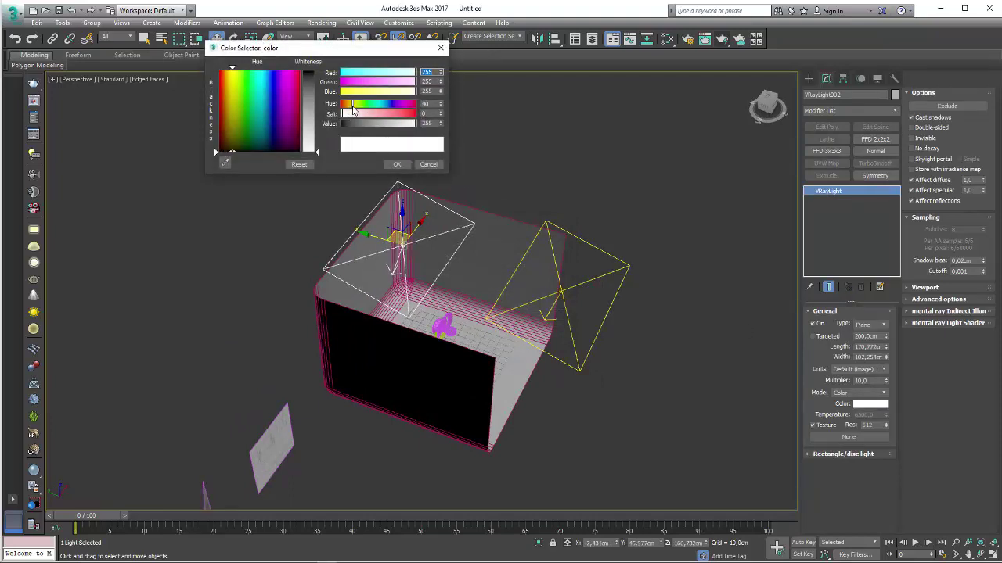
pyautogui.click(350, 115)
pyautogui.click(398, 163)
pyautogui.write('5')
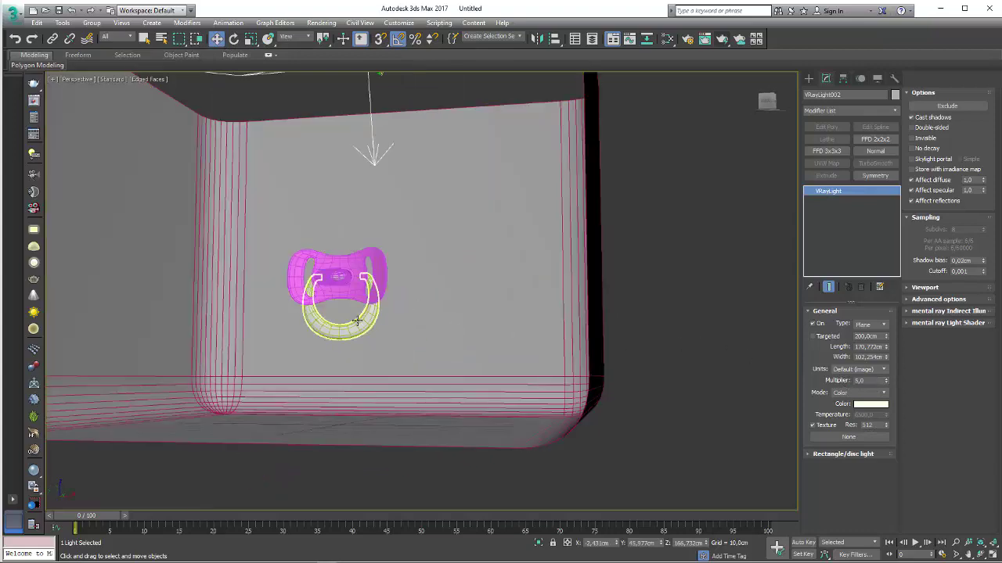
# Lower the pacifier inside the box and tilt it to -35° around X
pyautogui.click(352, 289)
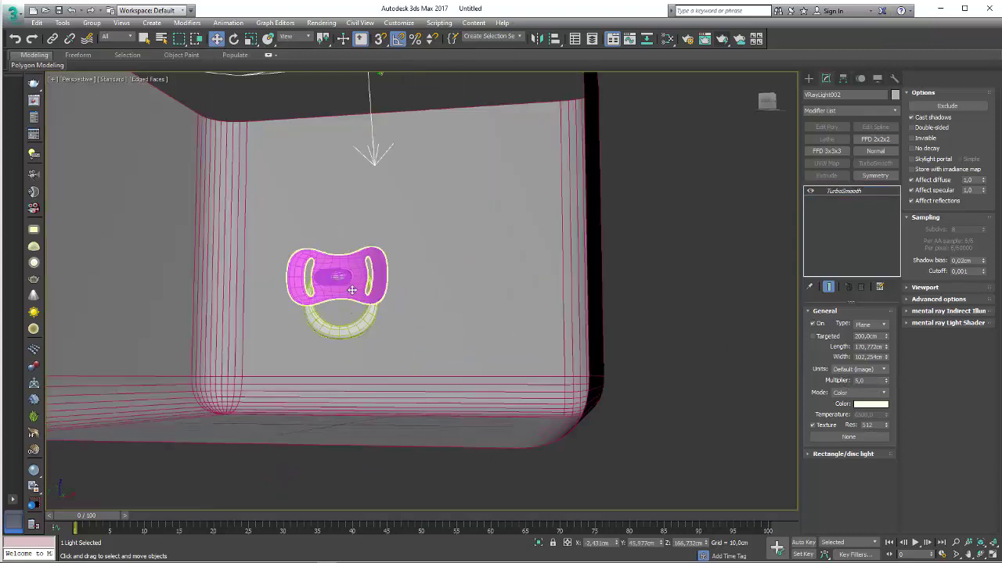
pyautogui.scroll(3, 352, 289)
pyautogui.moveTo(336, 233)
pyautogui.mouseDown()
pyautogui.moveTo(335, 404)
pyautogui.moveTo(326, 412)
pyautogui.mouseUp()
pyautogui.press('z')
pyautogui.press('e')
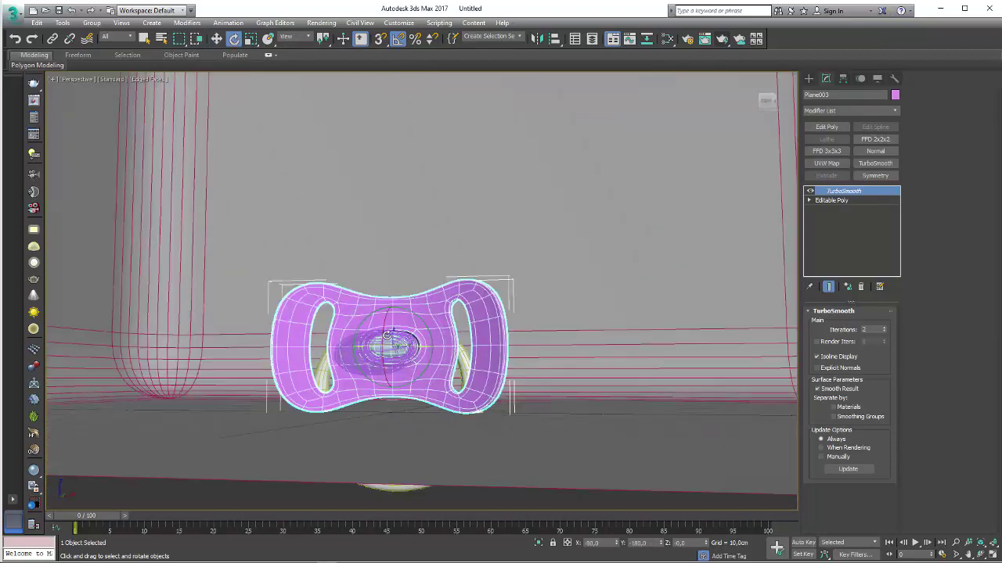
pyautogui.moveTo(391, 344)
pyautogui.mouseDown()
pyautogui.moveTo(392, 314)
pyautogui.moveTo(378, 345)
pyautogui.mouseUp()
pyautogui.press('w')
pyautogui.press('e')
pyautogui.press('w')
# Nudge the pacifier along Z and level it to about 0.57° on X
pyautogui.scroll(5, 422, 250)
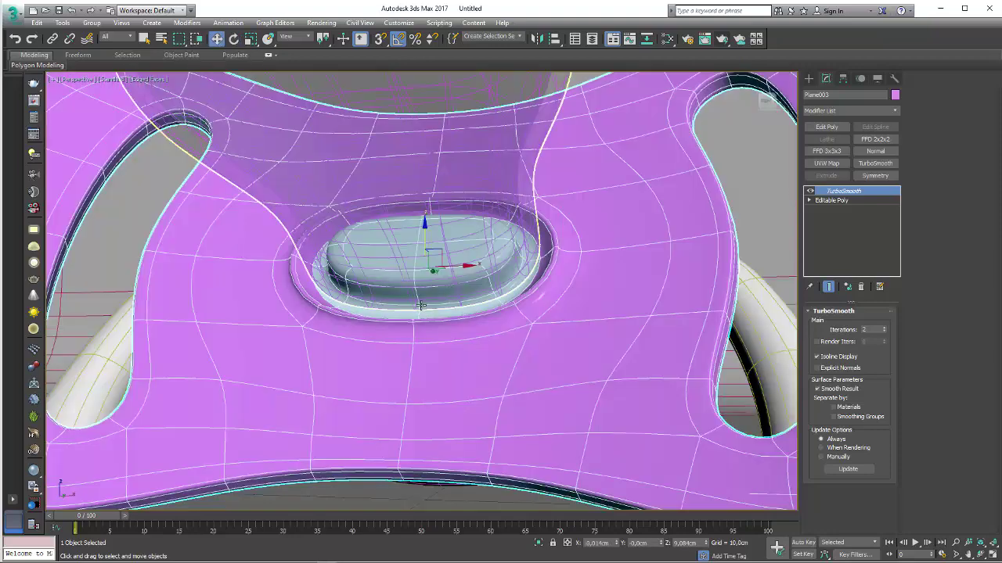
pyautogui.scroll(-3, 423, 251)
pyautogui.moveTo(421, 244); pyautogui.dragTo(424, 240)
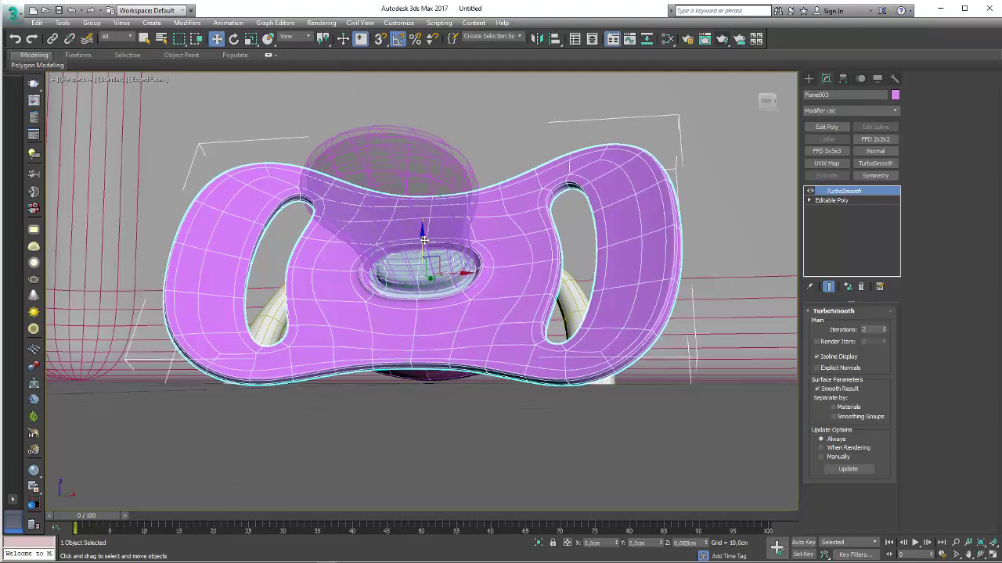
pyautogui.press('e')
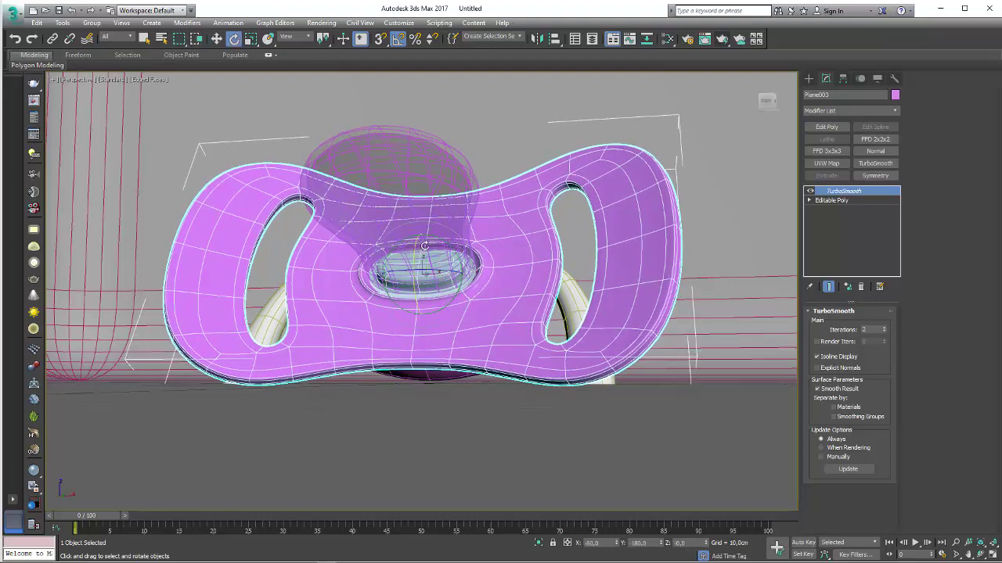
pyautogui.moveTo(415, 251); pyautogui.dragTo(416, 249)
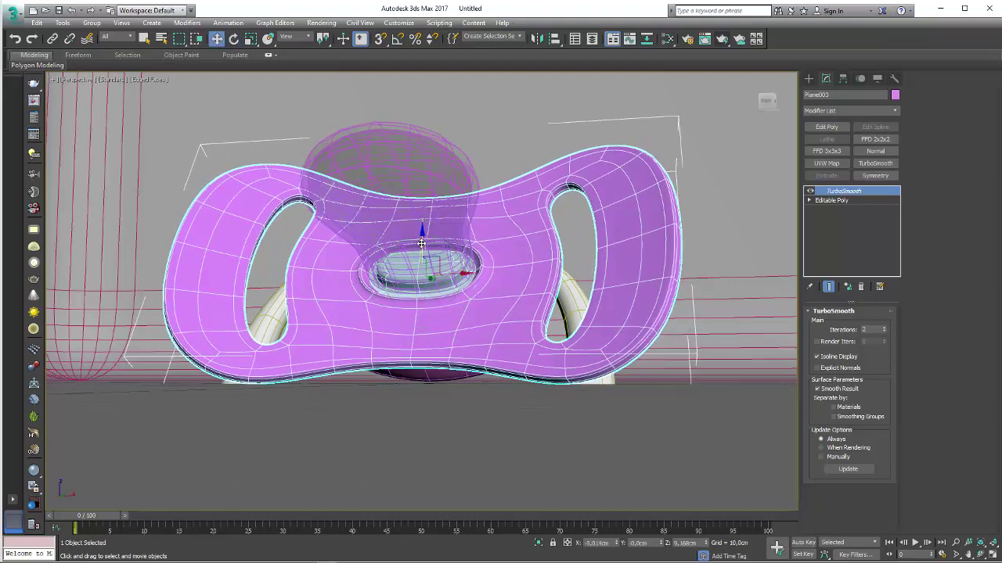
pyautogui.press('e')
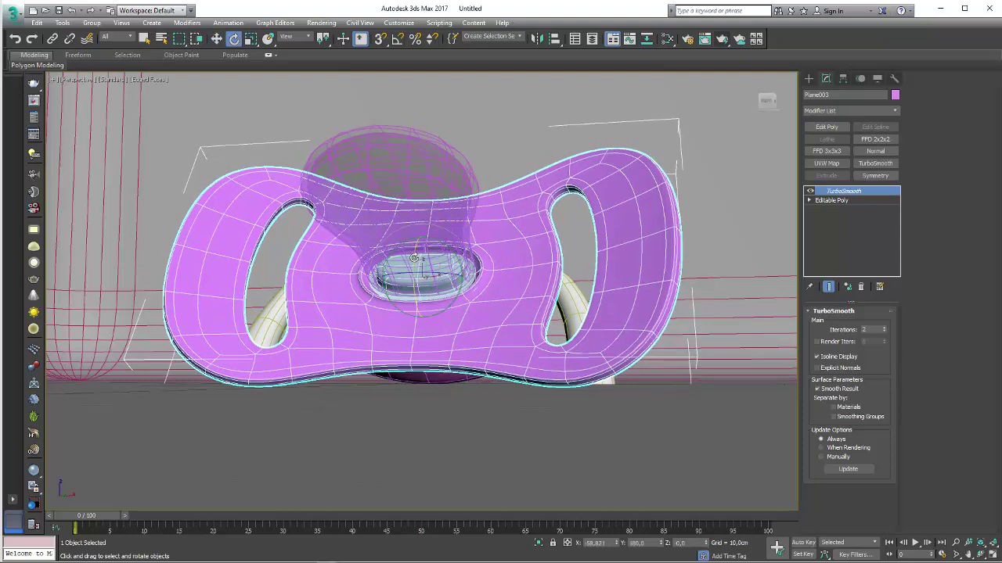
pyautogui.moveTo(415, 258); pyautogui.dragTo(413, 259)
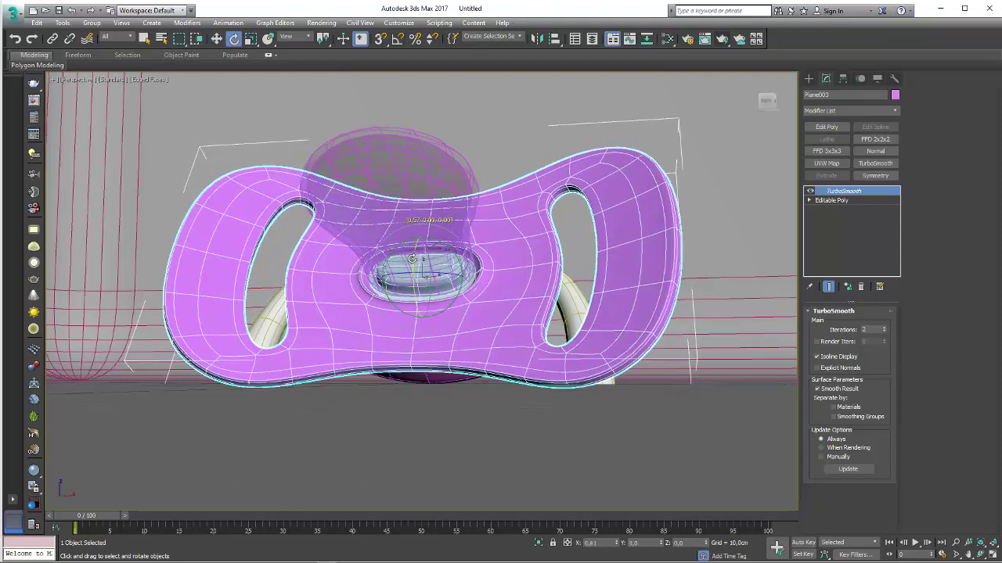
pyautogui.keyDown('alt'); pyautogui.moveTo(434, 258); pyautogui.dragTo(450, 307, button='middle'); pyautogui.keyUp('alt')
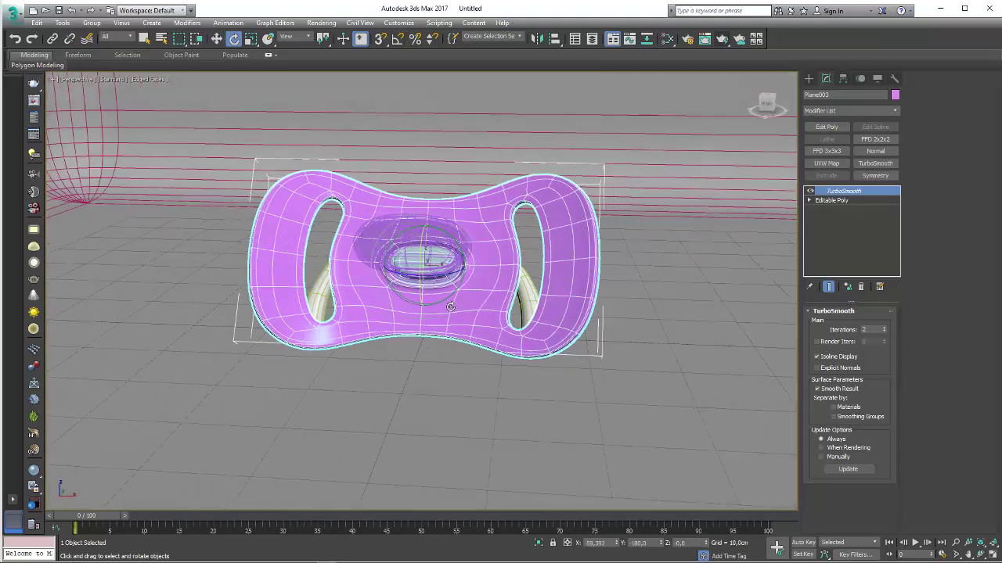
pyautogui.moveTo(447, 271); pyautogui.dragTo(436, 294)
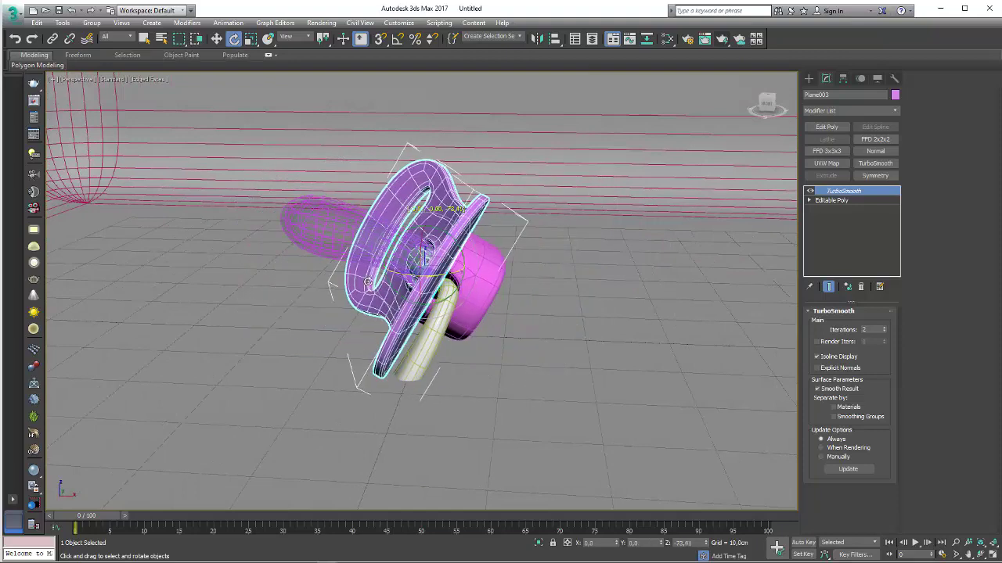
# Switch to Local coordinates and swing the ring handle out to the right
pyautogui.click(436, 294)
pyautogui.click(291, 37)
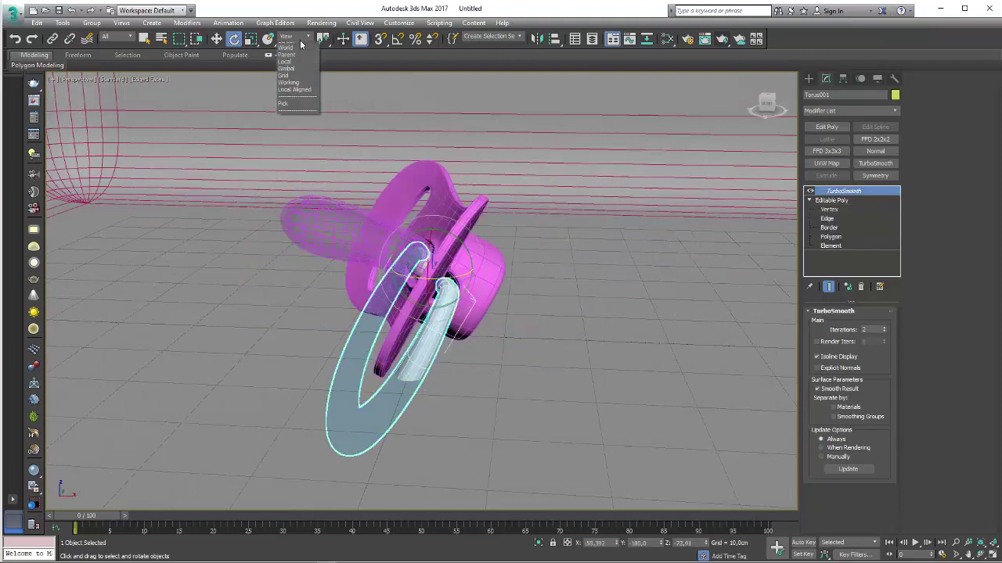
pyautogui.click(285, 73)
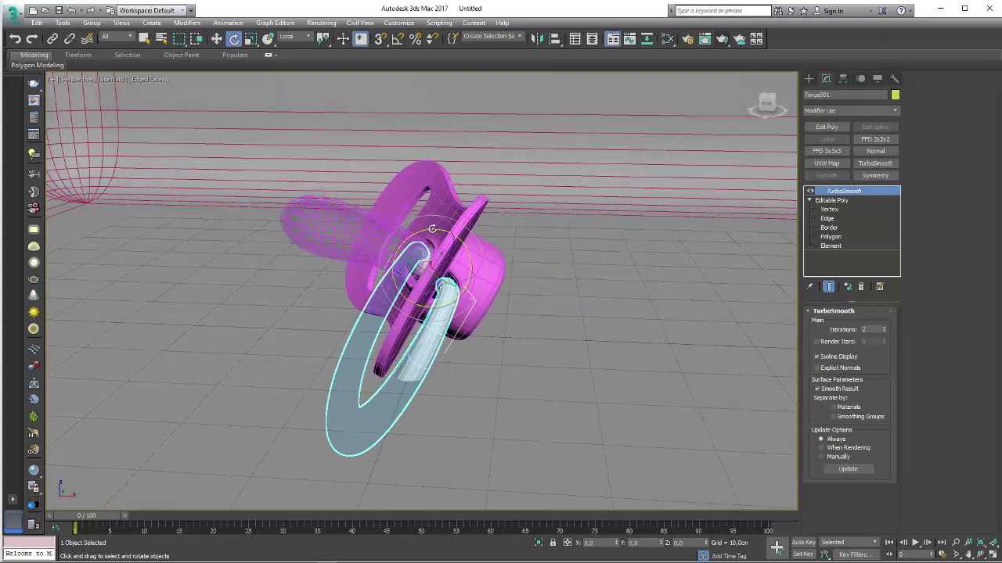
pyautogui.moveTo(432, 228); pyautogui.dragTo(516, 240)
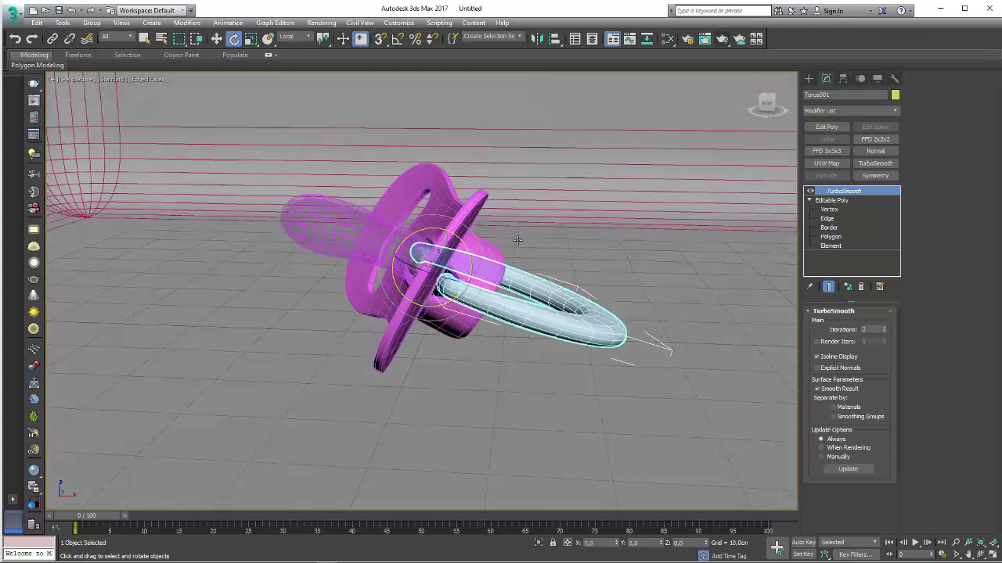
pyautogui.keyDown('alt'); pyautogui.moveTo(516, 241); pyautogui.dragTo(493, 259, button='middle'); pyautogui.keyUp('alt')
pyautogui.moveTo(470, 245); pyautogui.dragTo(517, 274)
pyautogui.keyDown('alt'); pyautogui.moveTo(516, 274); pyautogui.dragTo(537, 286, button='middle'); pyautogui.keyUp('alt')
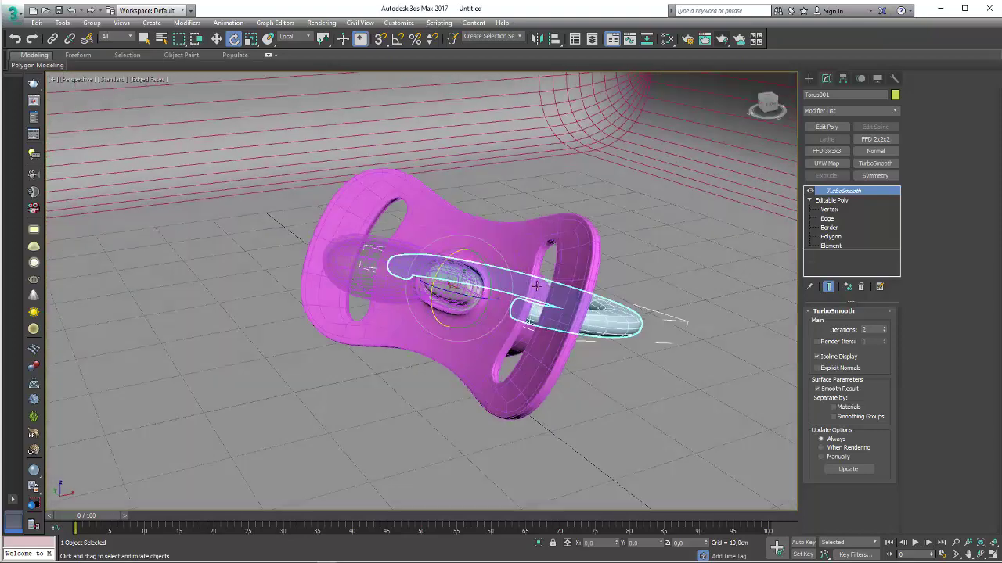
# Select the shield and set the reference coordinate system back to View
pyautogui.click(524, 252)
pyautogui.click(303, 38)
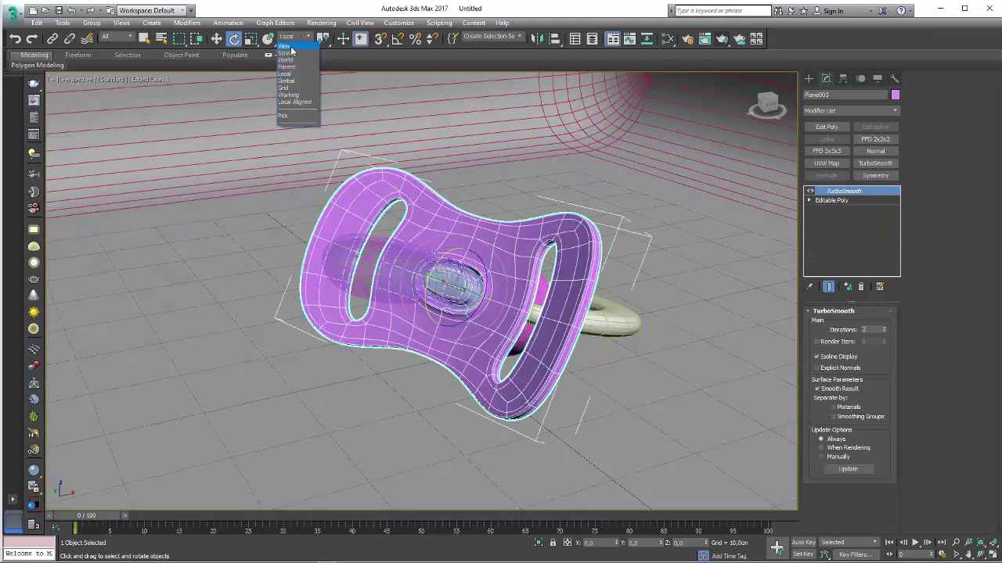
pyautogui.click(292, 48)
pyautogui.moveTo(452, 300); pyautogui.dragTo(470, 298)
pyautogui.rightClick(463, 304)
pyautogui.moveTo(469, 298)
pyautogui.keyDown('alt'); pyautogui.mouseDown(button='middle')
pyautogui.moveTo(517, 306)
pyautogui.moveTo(700, 122)
pyautogui.mouseUp(button='middle'); pyautogui.keyUp('alt')
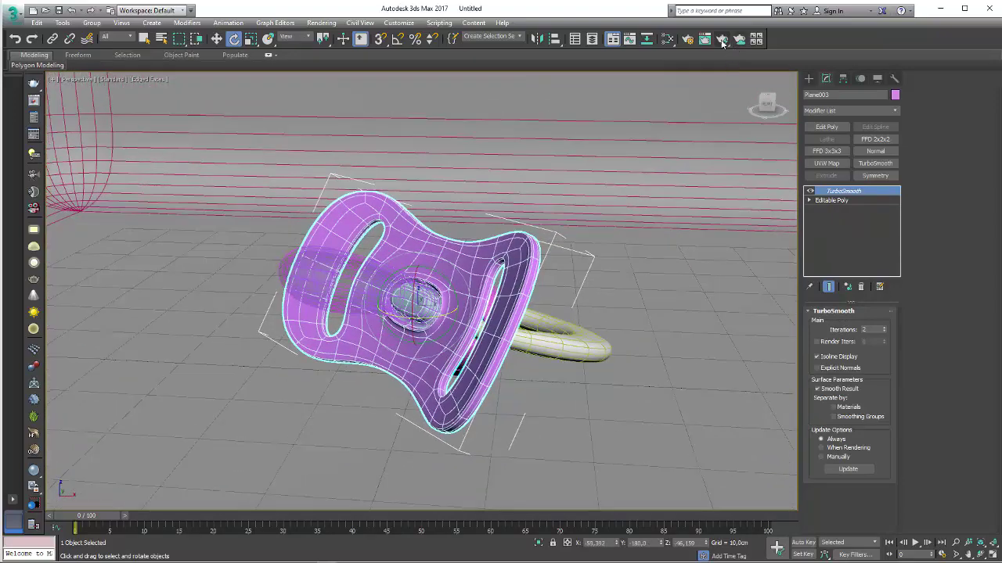
# Render the pink pacifier with V-Ray, toggling colour correction on the result
pyautogui.click(721, 40)
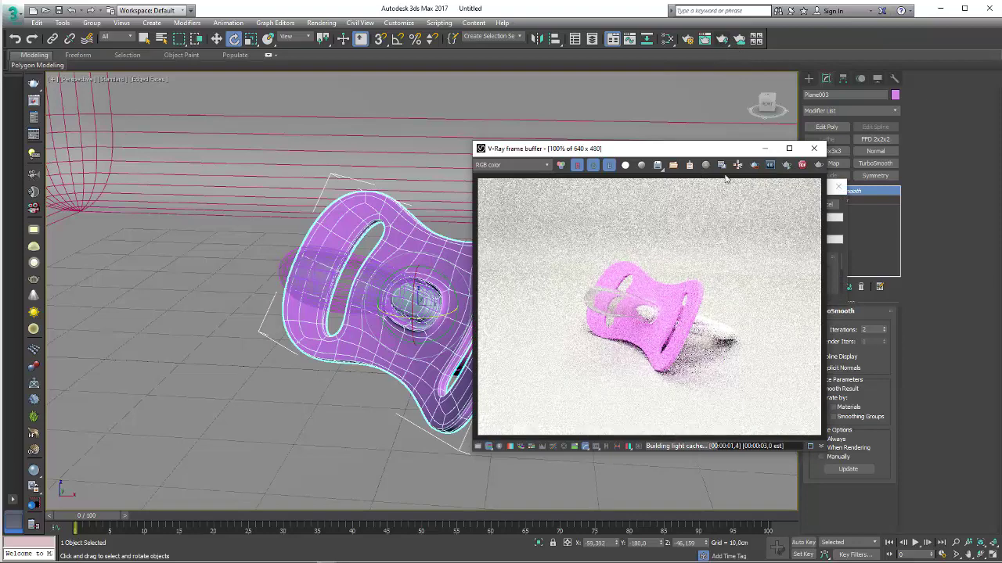
pyautogui.moveTo(688, 149); pyautogui.dragTo(565, 115)
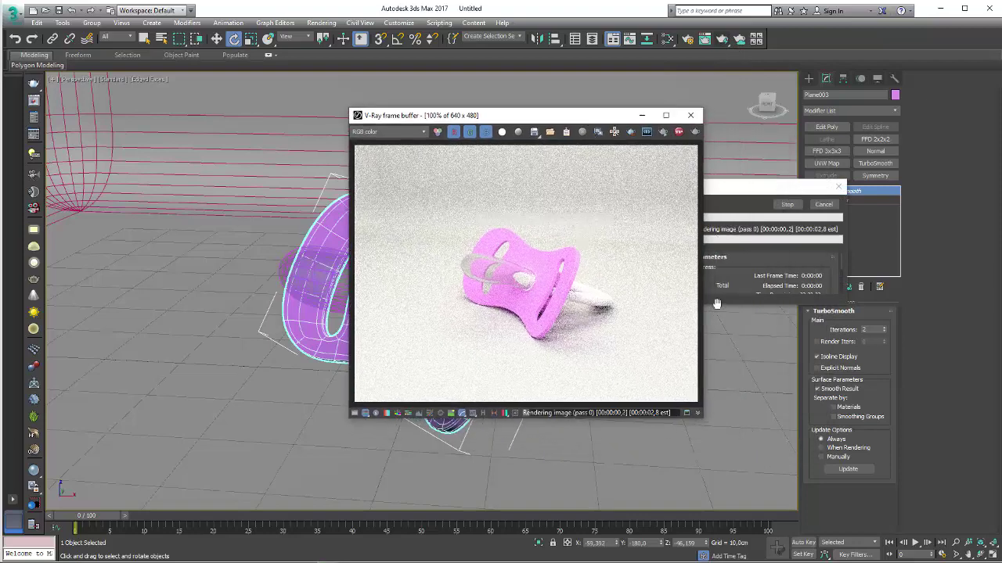
pyautogui.click(459, 414)
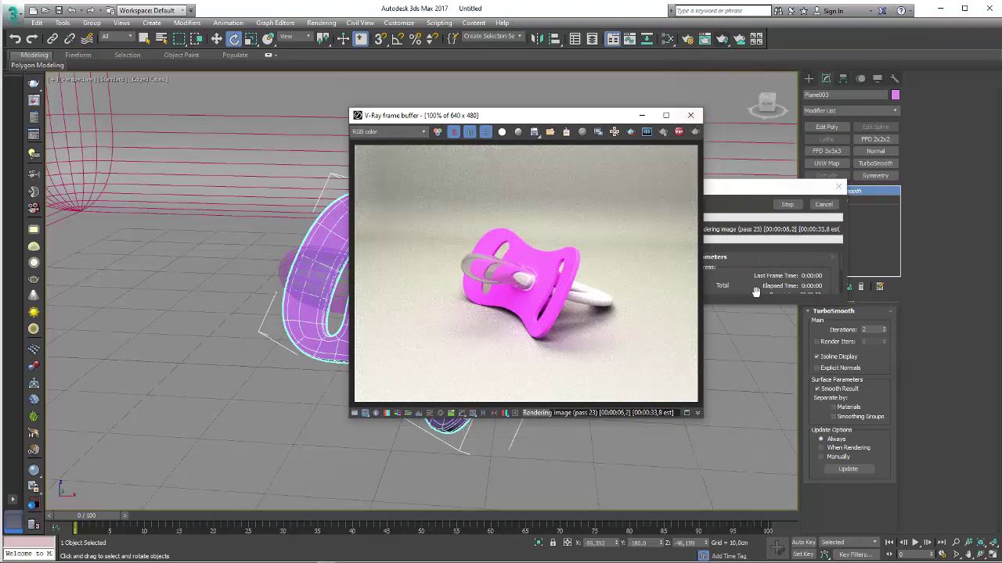
pyautogui.click(825, 205)
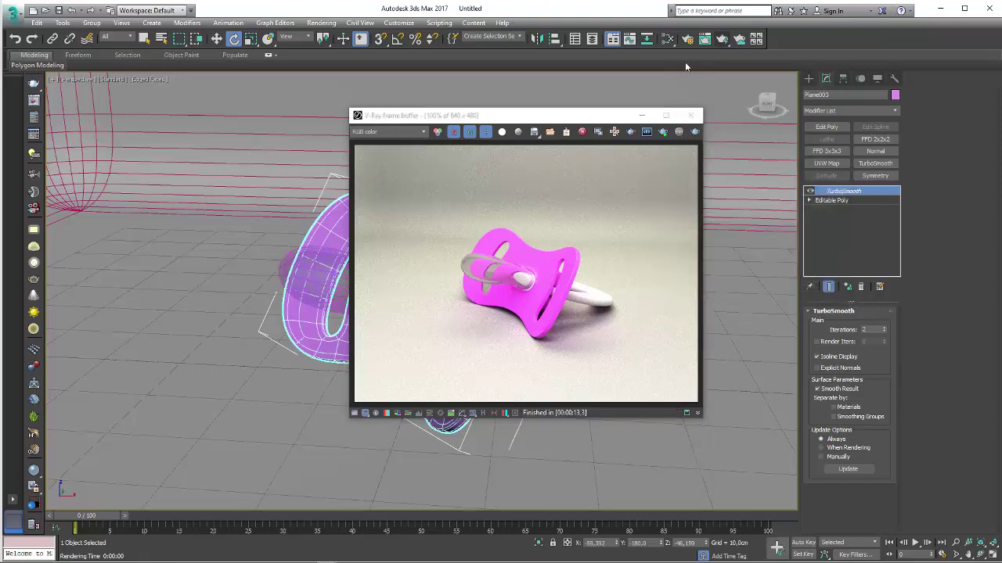
# Lower the saturation of the plástico diffuse colour for a lighter, softer pink
pyautogui.click(685, 38)
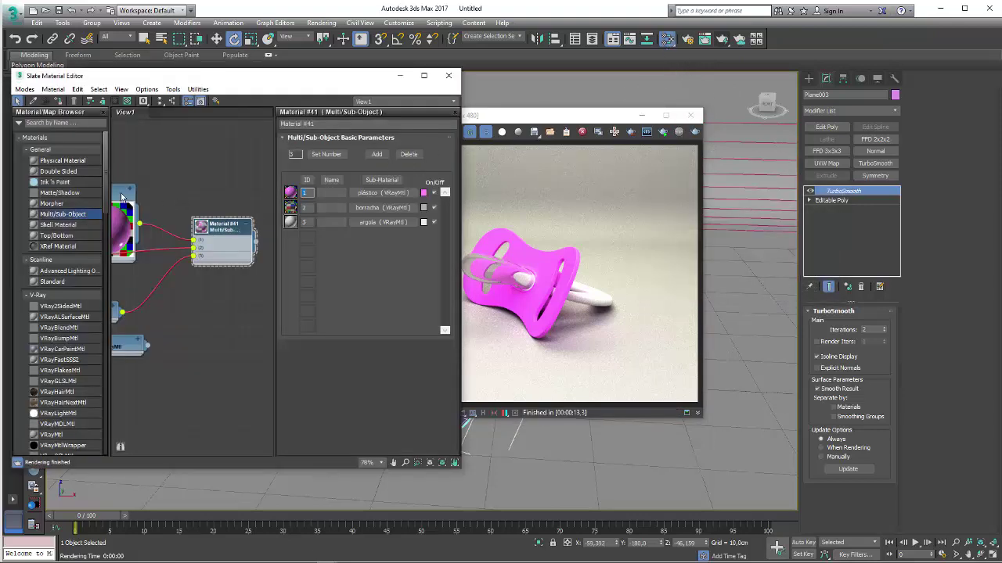
pyautogui.moveTo(121, 197); pyautogui.dragTo(173, 157)
pyautogui.doubleClick(157, 184)
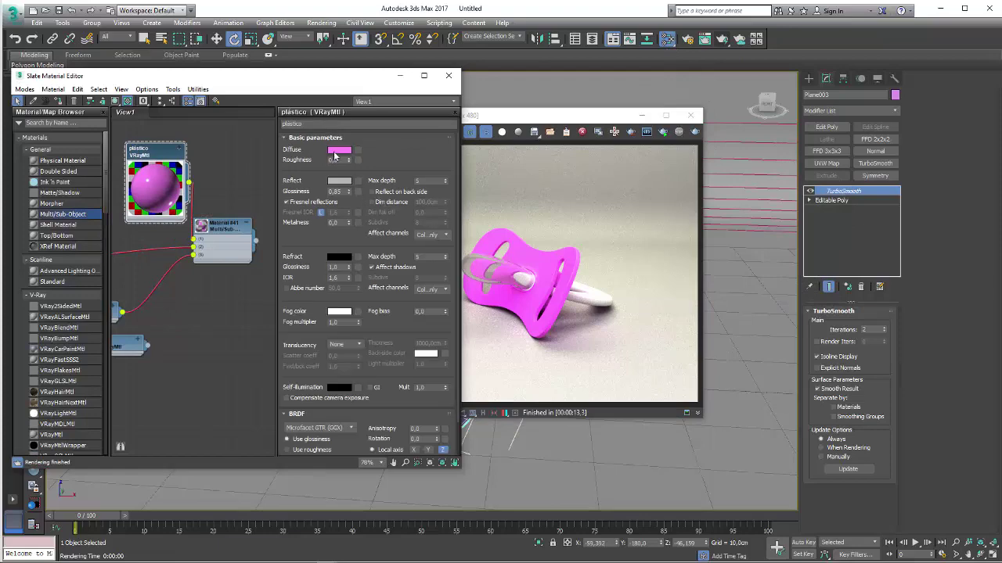
pyautogui.click(335, 151)
pyautogui.moveTo(391, 115); pyautogui.dragTo(382, 114)
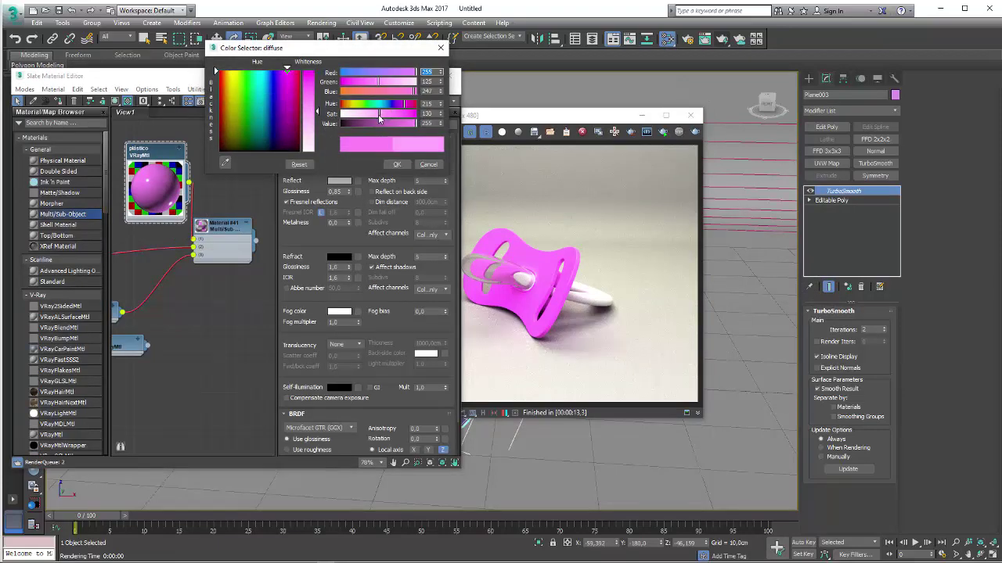
pyautogui.click(396, 164)
# Re-render to check the lighter pink, then close the render window
pyautogui.click(694, 133)
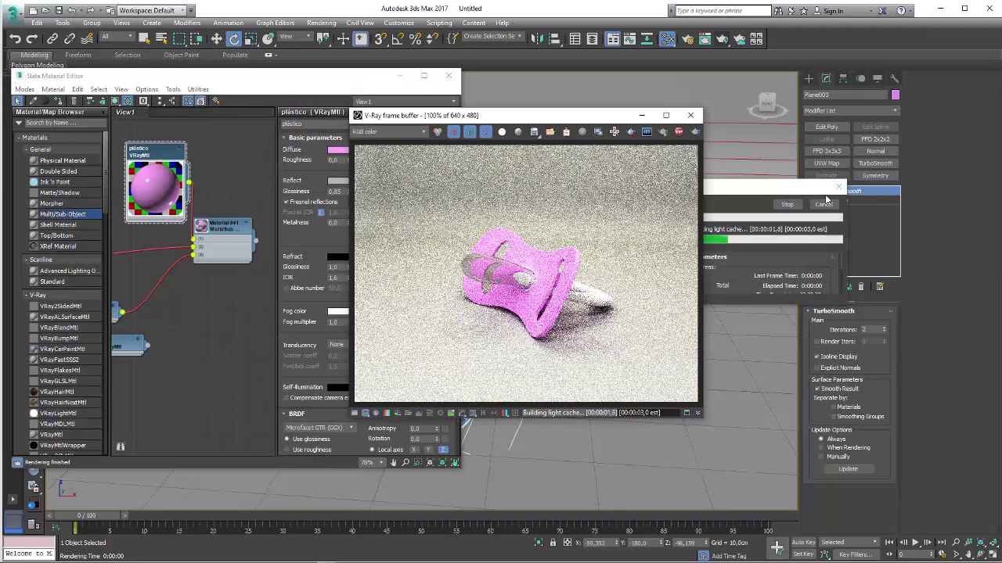
pyautogui.click(824, 205)
pyautogui.click(690, 115)
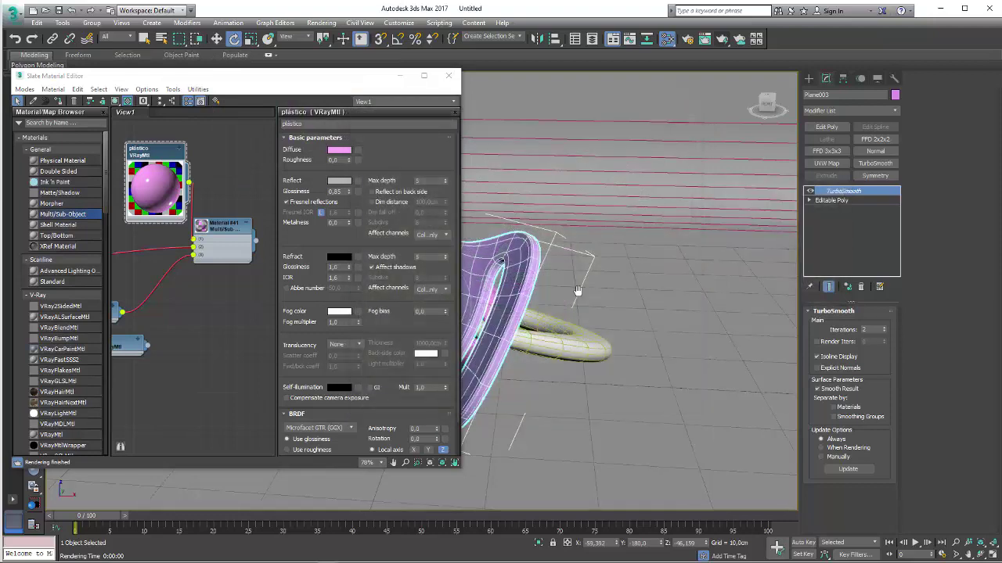
pyautogui.scroll(-3, 689, 300)
pyautogui.scroll(3, 688, 299)
# Clone all pacifier parts as an independent Copy to the left, then rotate the copy
pyautogui.hotkey('ctrl', 'a')
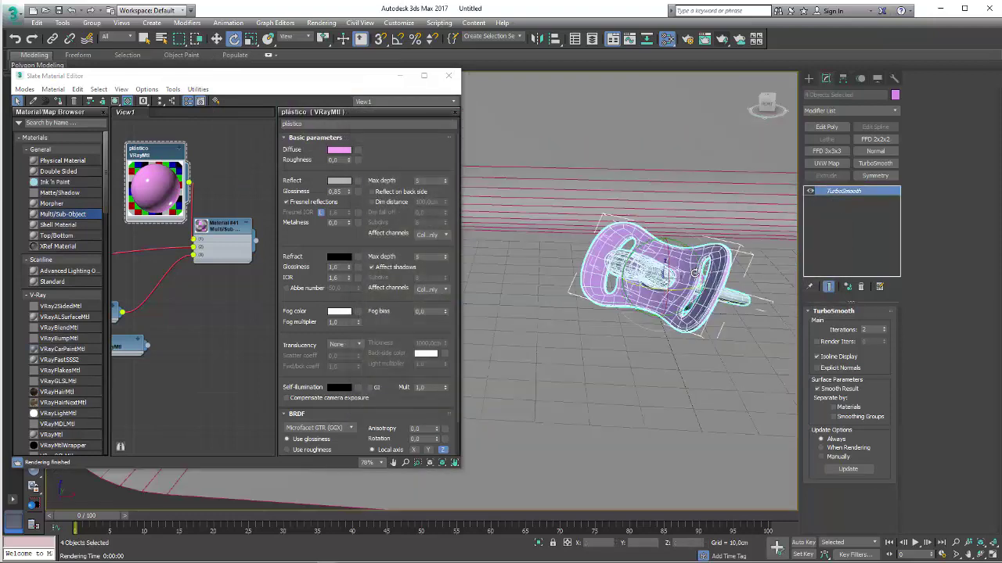
pyautogui.press('w')
pyautogui.keyDown('shift'); pyautogui.moveTo(693, 272); pyautogui.dragTo(595, 274); pyautogui.keyUp('shift')
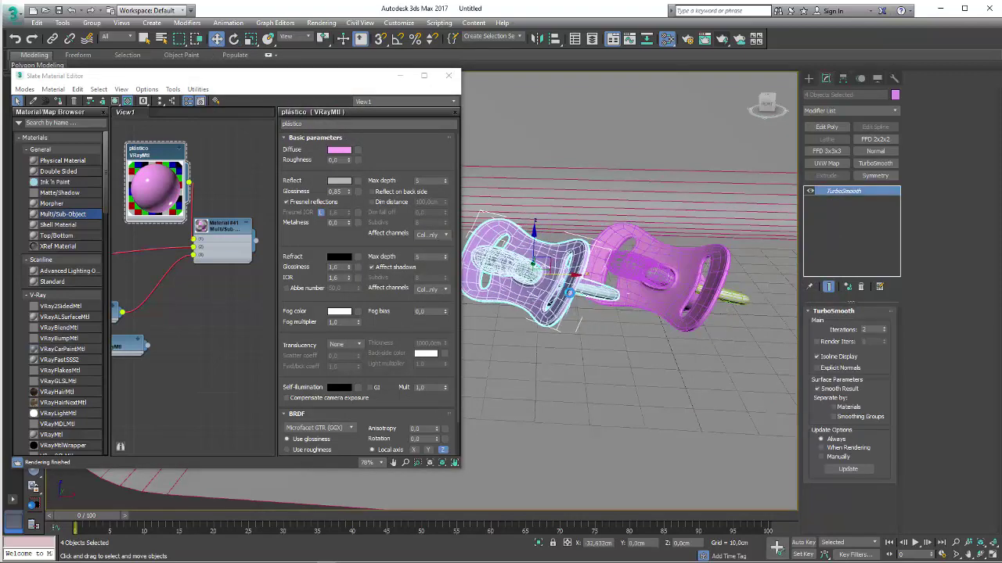
pyautogui.click(506, 335)
pyautogui.press('e')
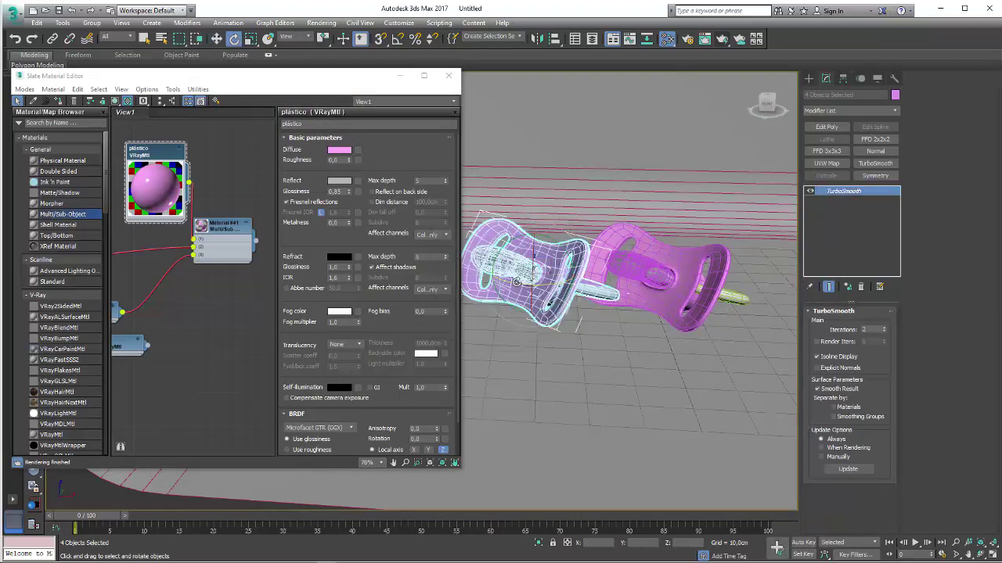
pyautogui.moveTo(516, 282); pyautogui.dragTo(548, 276)
pyautogui.press('w')
pyautogui.keyDown('alt'); pyautogui.moveTo(548, 275); pyautogui.dragTo(595, 266, button='middle'); pyautogui.keyUp('alt')
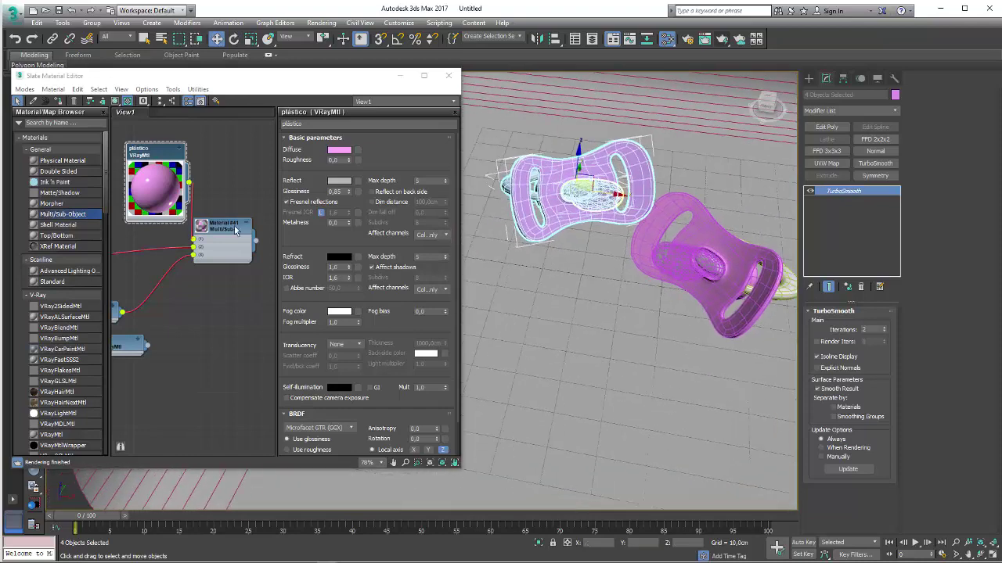
# Tidy the Slate Material Editor graph by rearranging the material nodes and laying them out
pyautogui.scroll(-2, 209, 254)
pyautogui.scroll(-3, 210, 254)
pyautogui.moveTo(204, 235); pyautogui.dragTo(270, 155, button='middle')
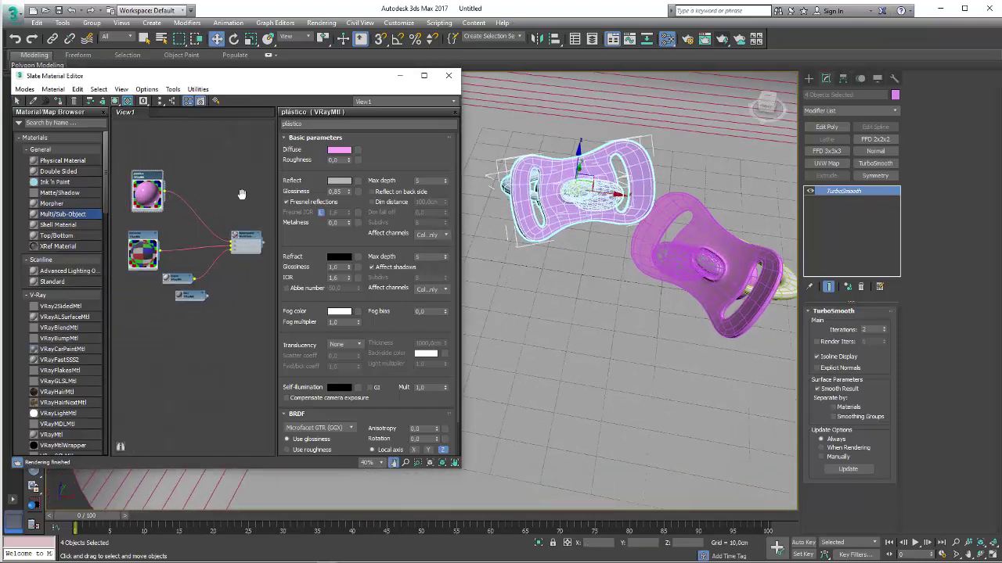
pyautogui.click(173, 101)
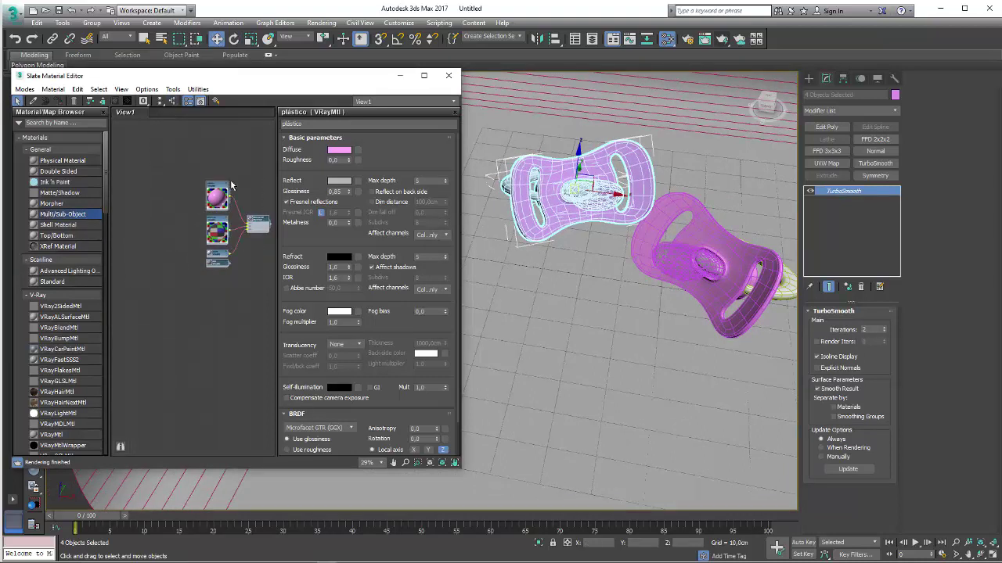
pyautogui.moveTo(261, 238); pyautogui.dragTo(247, 356)
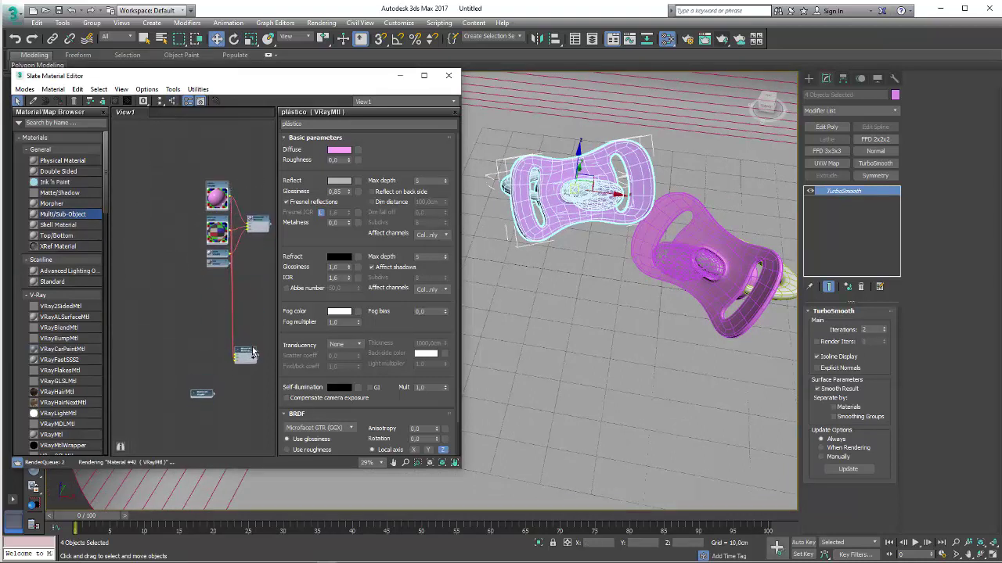
pyautogui.click(261, 225)
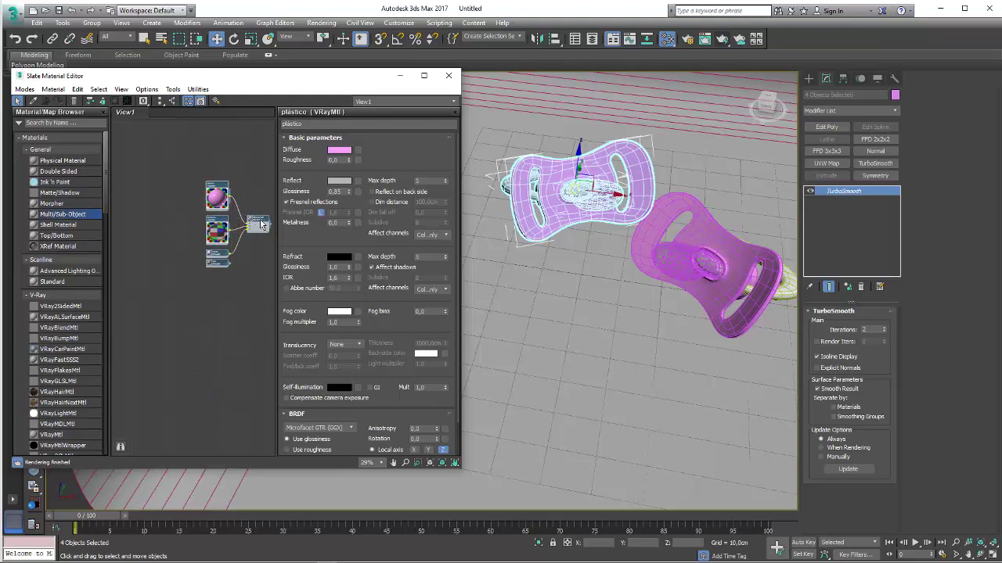
pyautogui.press('l')
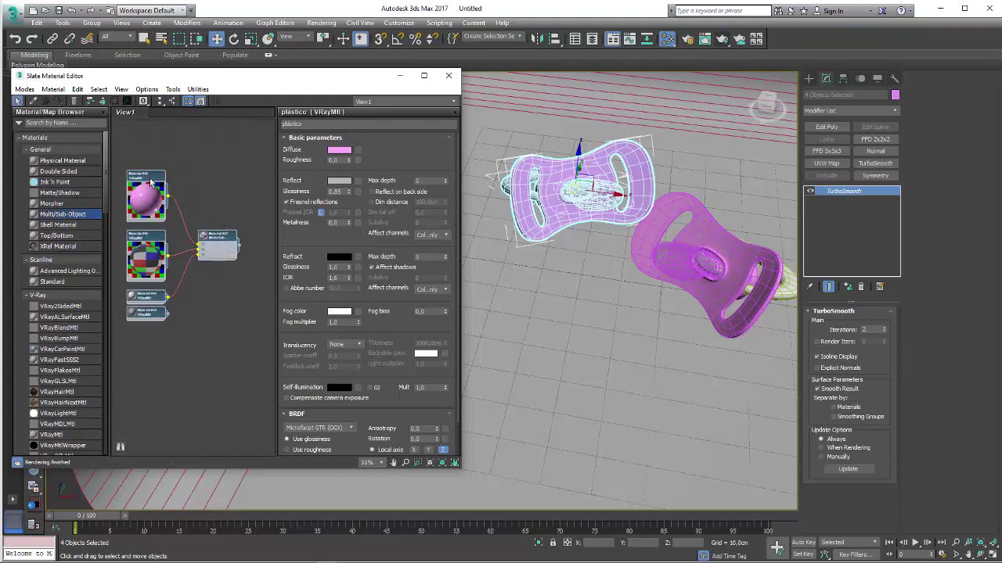
# Change Material #48's diffuse colour from pink to light blue and assign it to the copied pacifier
pyautogui.doubleClick(149, 182)
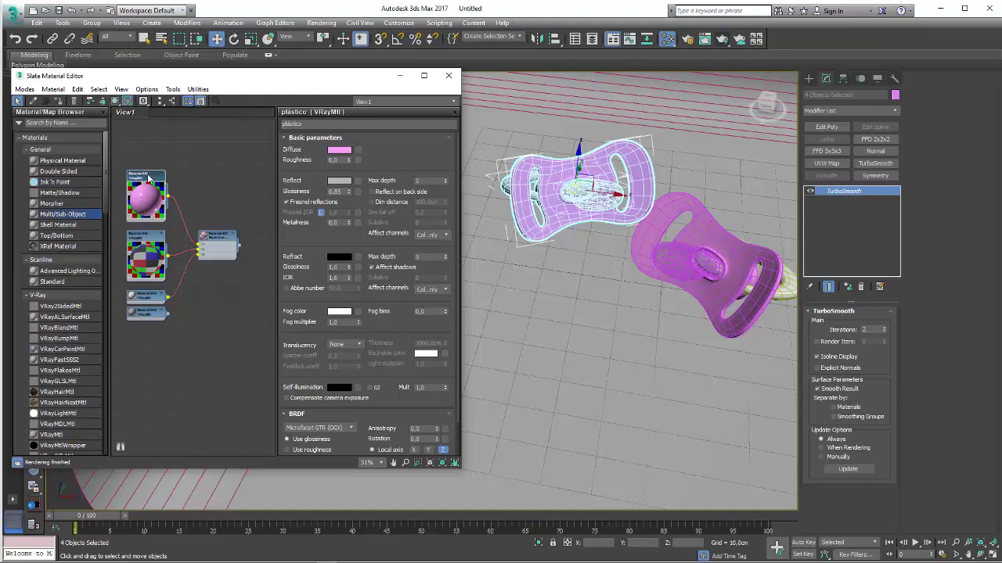
pyautogui.click(339, 151)
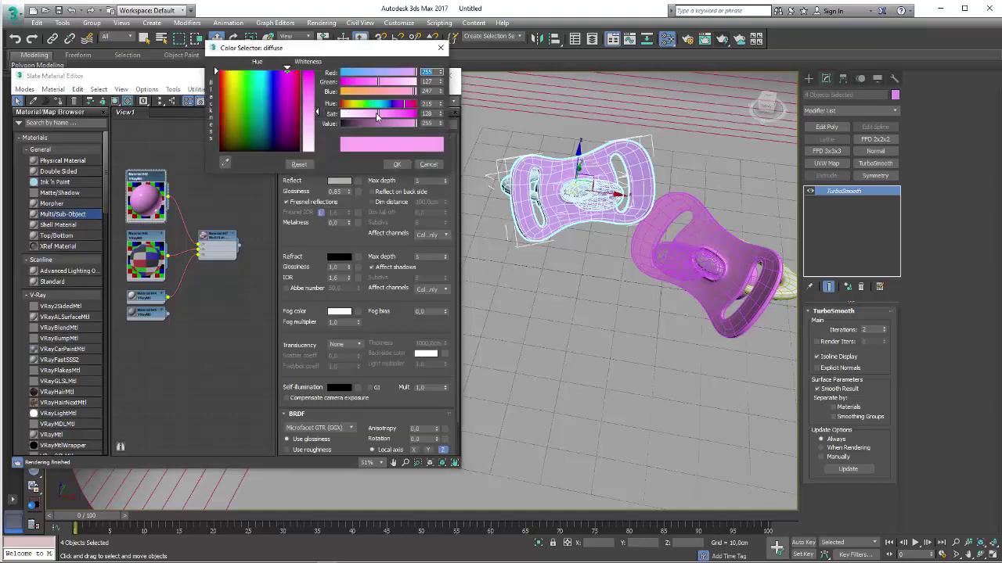
pyautogui.moveTo(387, 106); pyautogui.dragTo(395, 113)
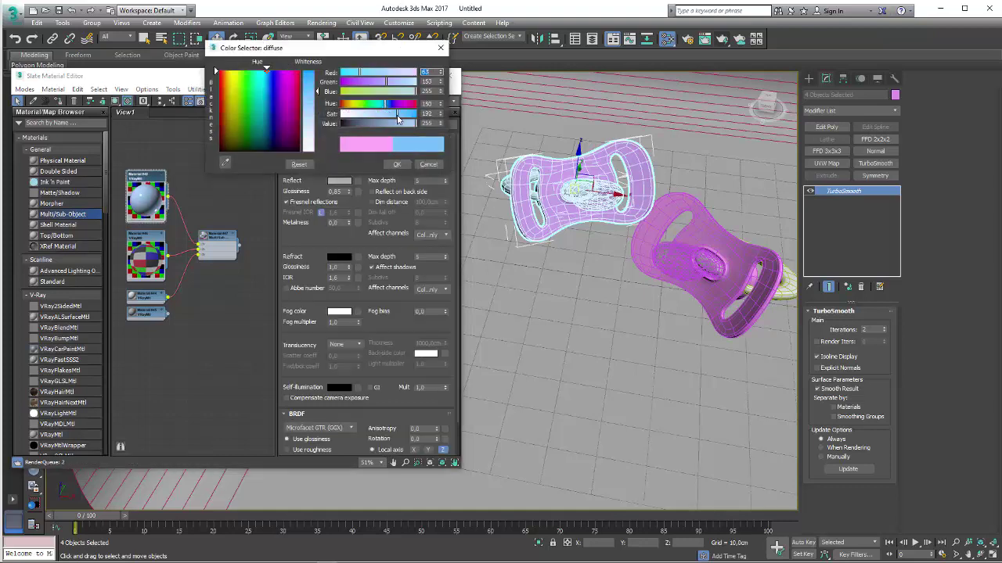
pyautogui.click(397, 166)
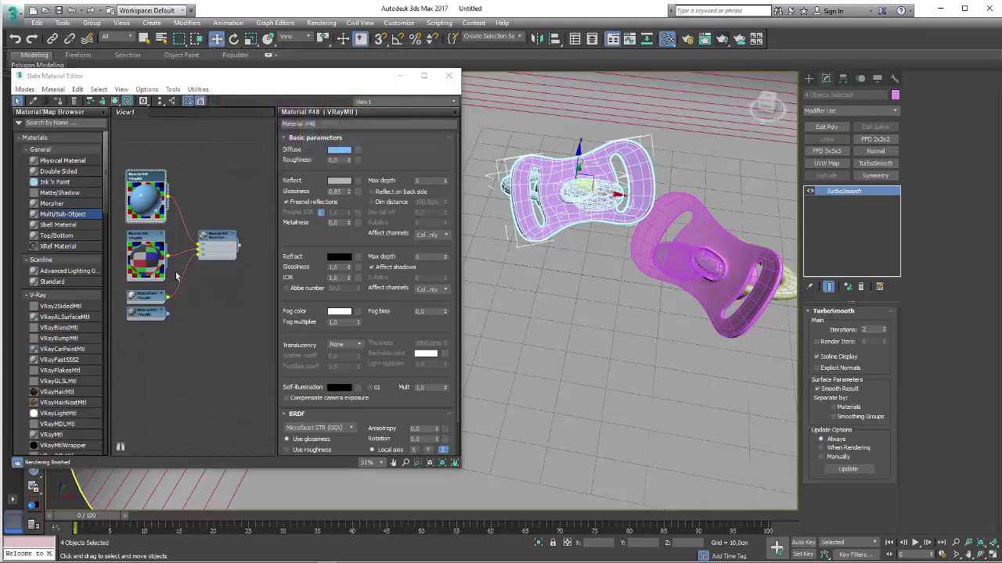
pyautogui.rightClick(219, 241)
pyautogui.click(258, 239)
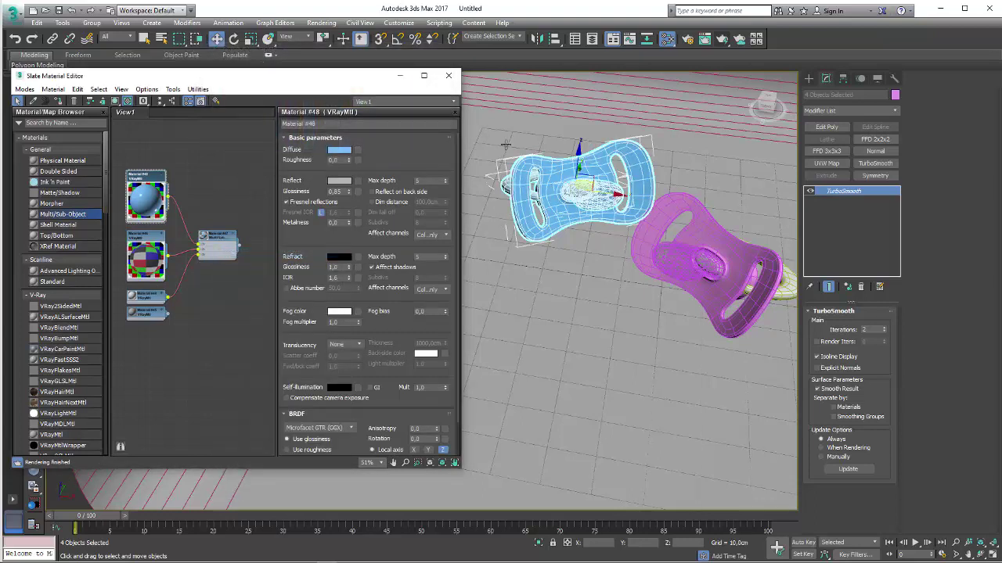
pyautogui.click(448, 76)
# Render both pacifiers together with V-Ray from a lower viewpoint
pyautogui.keyDown('alt'); pyautogui.moveTo(469, 266); pyautogui.dragTo(365, 256, button='middle'); pyautogui.keyUp('alt')
pyautogui.scroll(5, 466, 259)
pyautogui.scroll(-3, 365, 256)
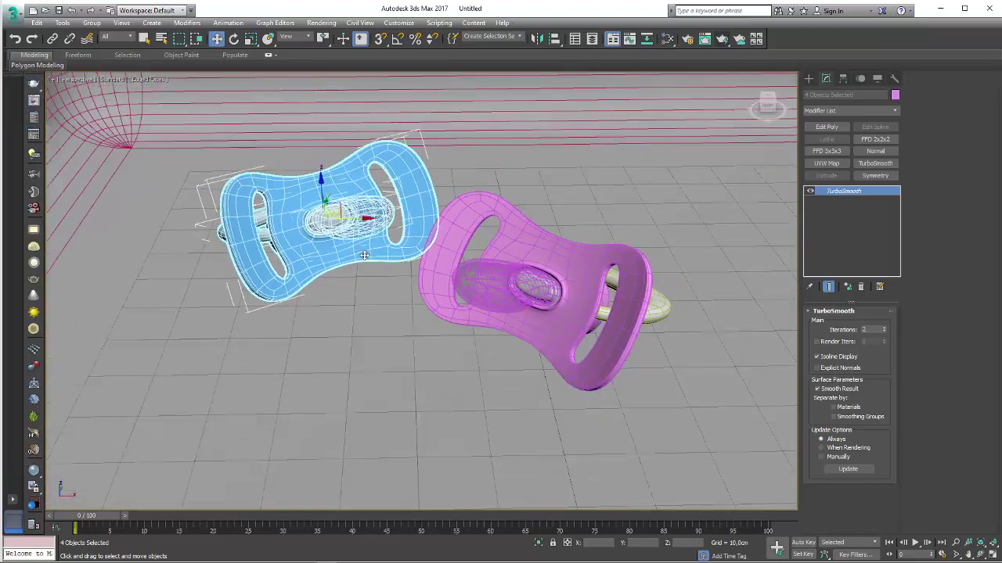
pyautogui.click(722, 40)
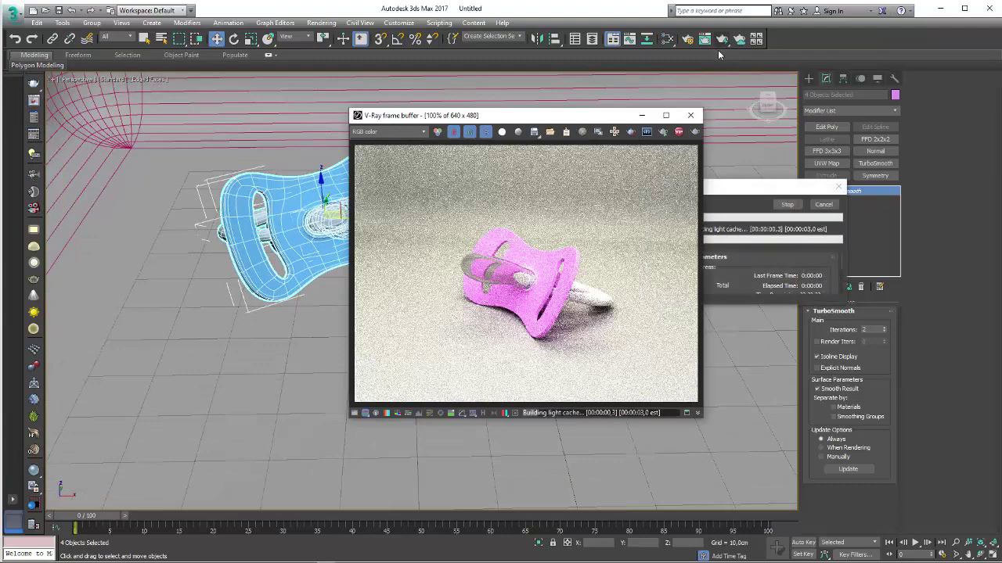